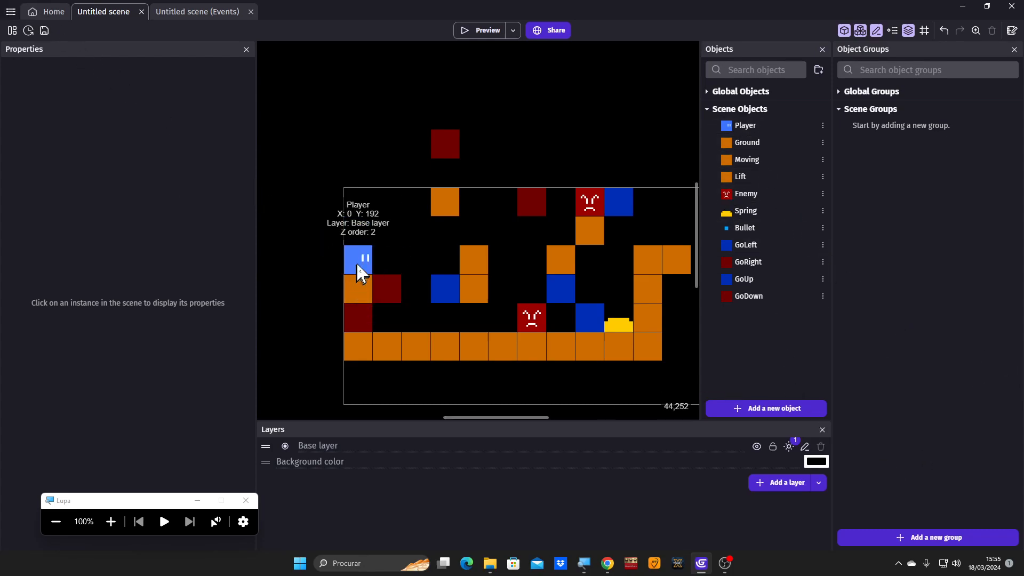
Move the Player and the orange ground block beneath it up by one tile each
left_click_drag(357, 262, 358, 232)
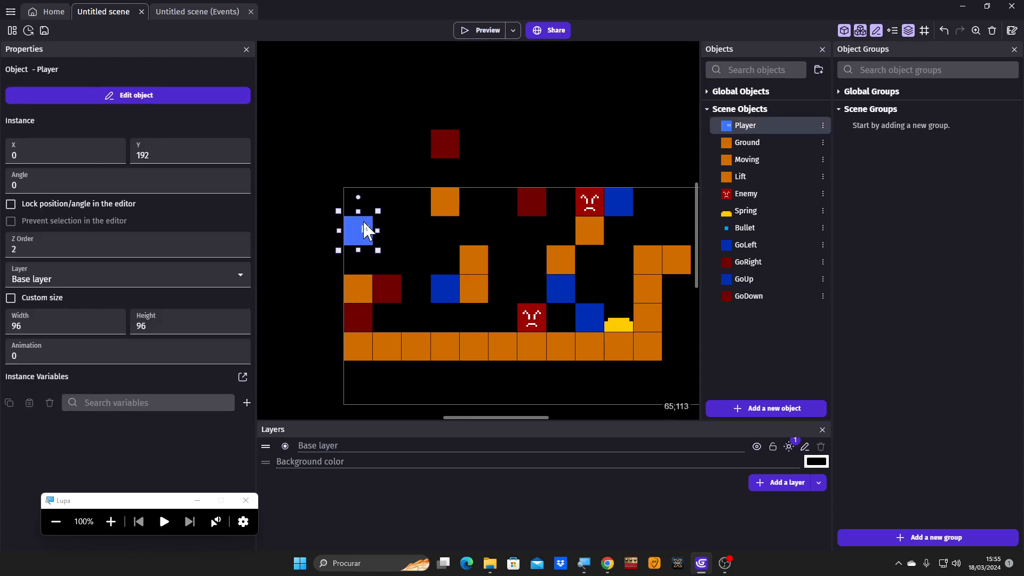
left_click(357, 292)
left_click_drag(361, 288, 361, 259)
left_click(415, 251)
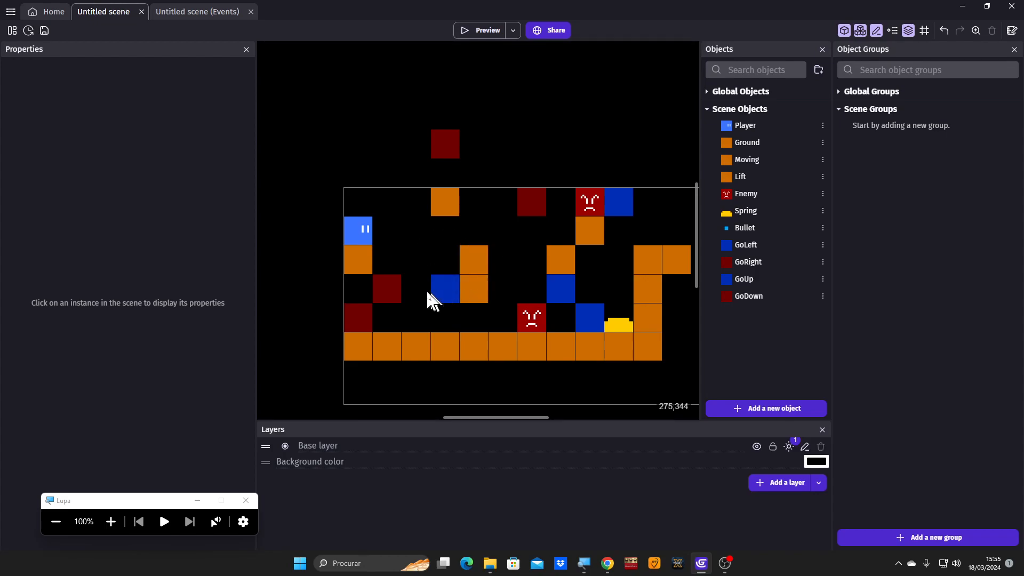
Shift the Ground block at X 384, Y 192 one tile right and move the Moving platform to X 576, Y 288
mouse_move(445, 293)
left_mouse_down()
mouse_move(427, 290)
mouse_move(446, 291)
left_mouse_up()
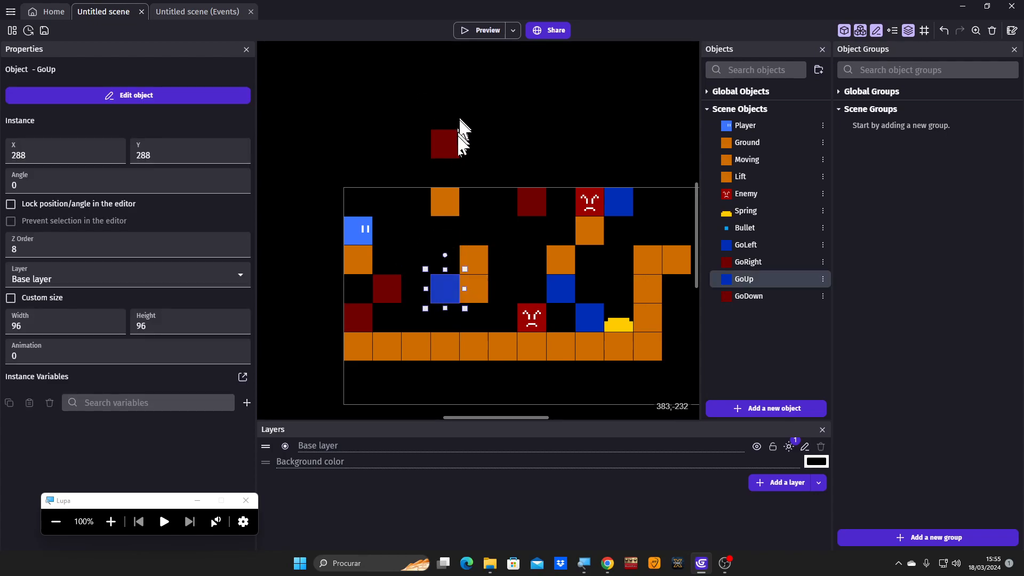
left_click(478, 260)
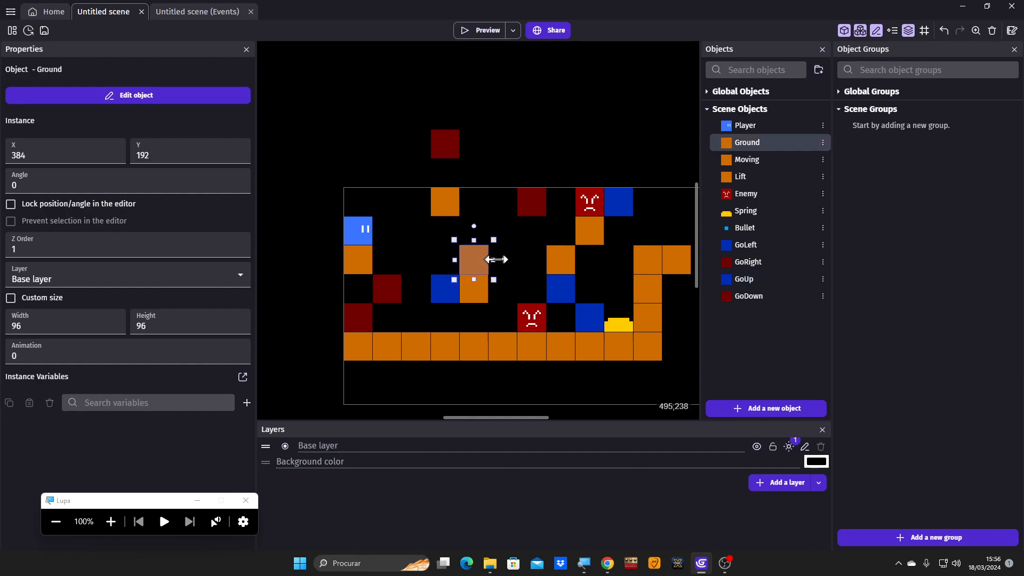
left_click_drag(495, 260, 509, 266)
left_click(475, 230)
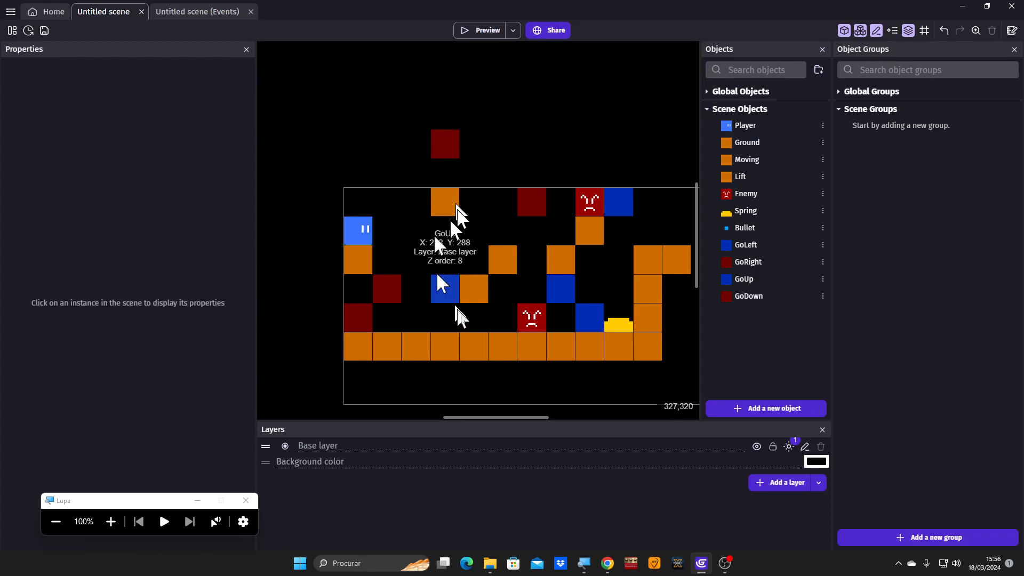
left_click_drag(488, 296, 516, 297)
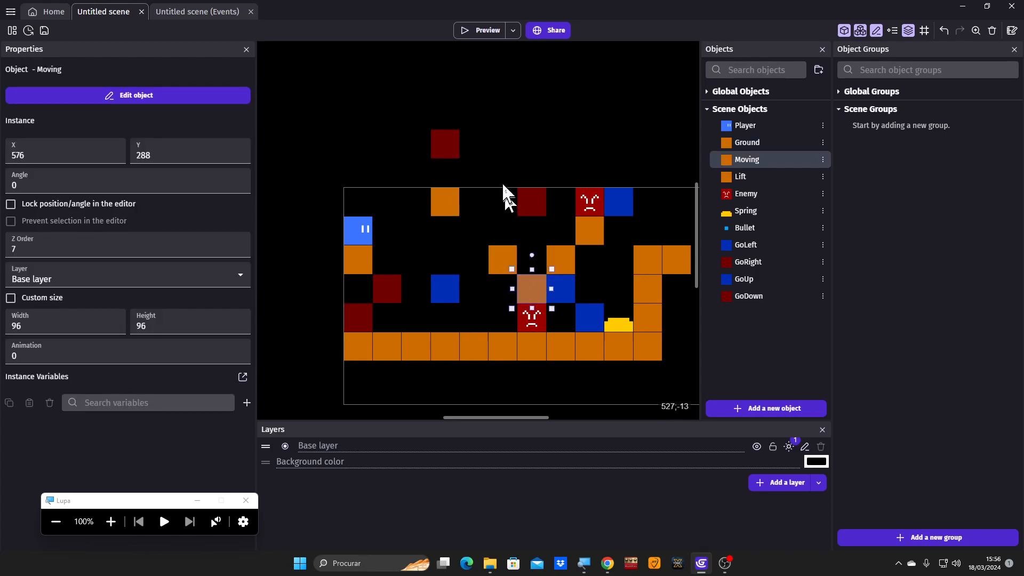
left_click(507, 206)
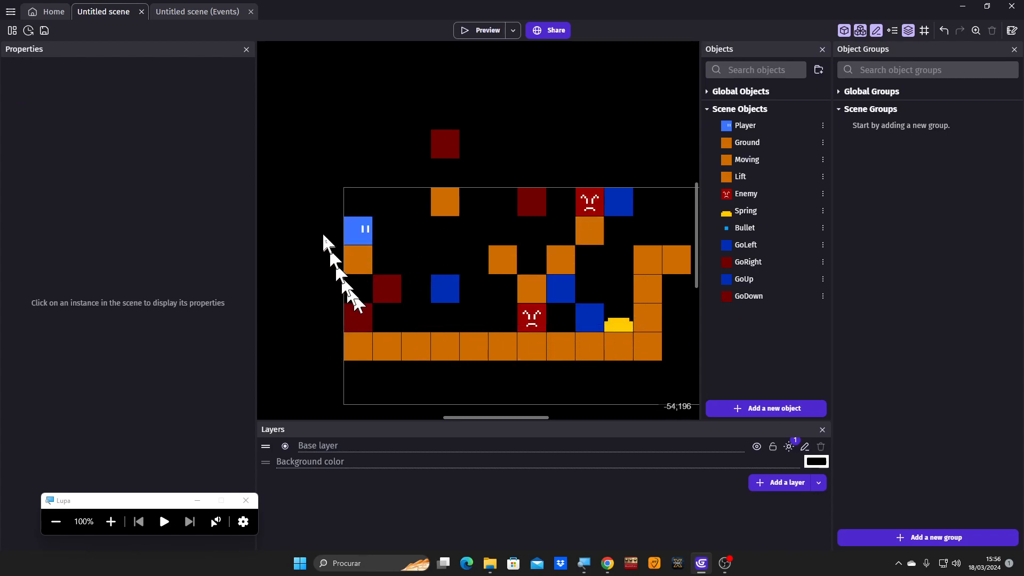
Extend the bottom row of Ground by two tiles past its left end
left_click(354, 348)
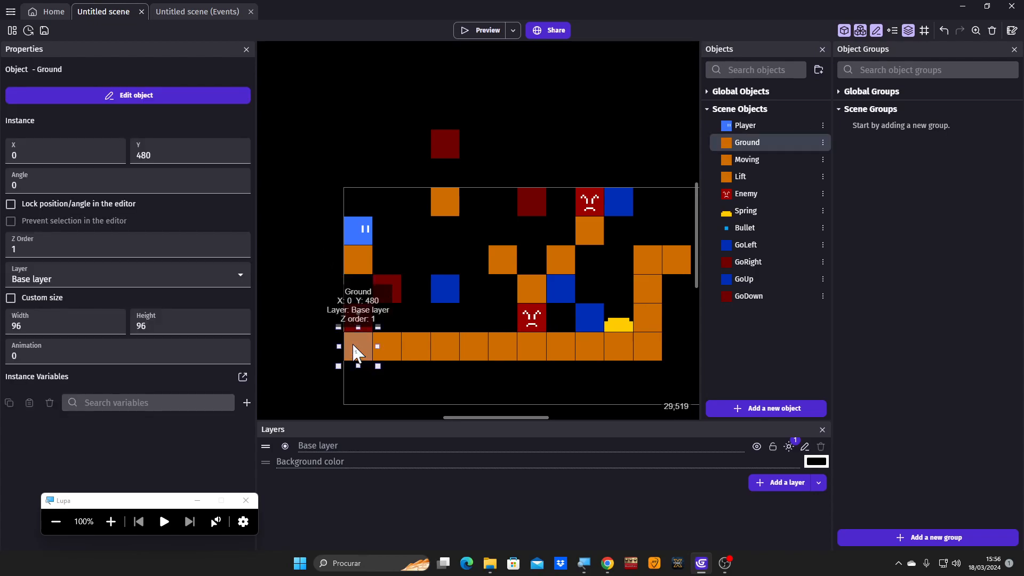
left_click_drag(335, 344, 302, 349)
left_click(308, 289)
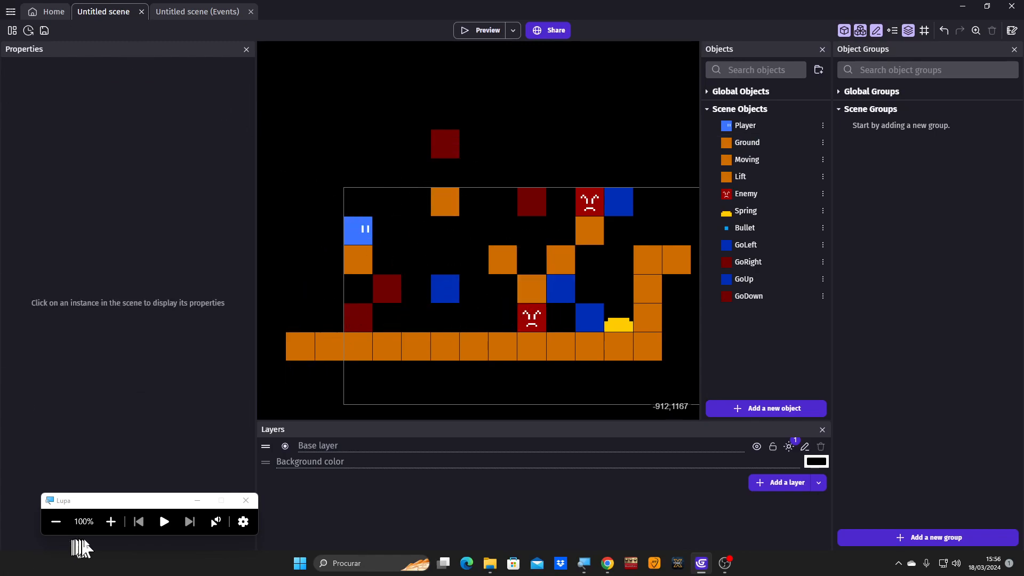
In the scene's events, duplicate the start-of-scene event setting Enemy's Health to 3 and change the copy's object to Player
left_click(111, 521)
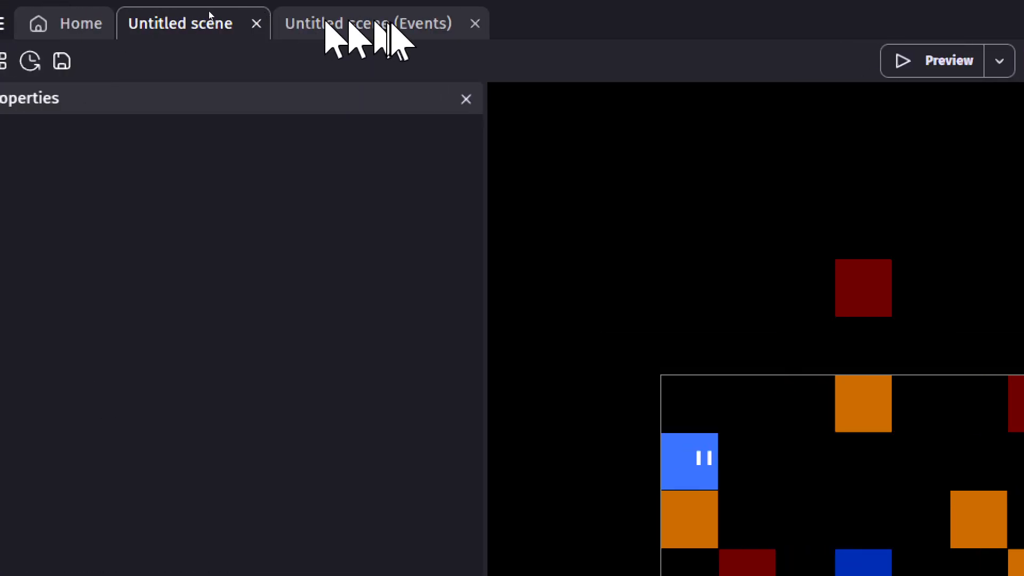
left_click(354, 24)
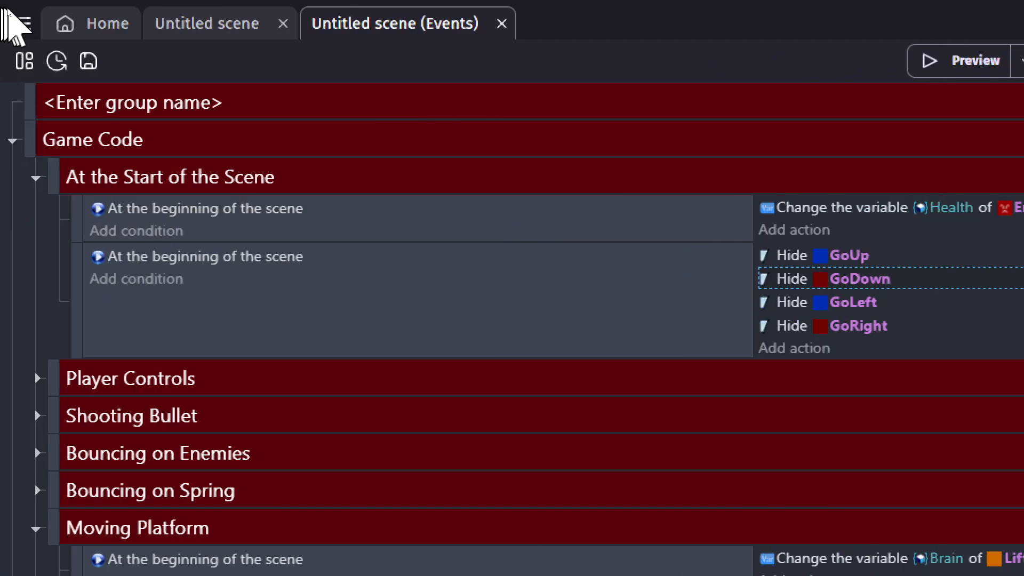
left_click(81, 235)
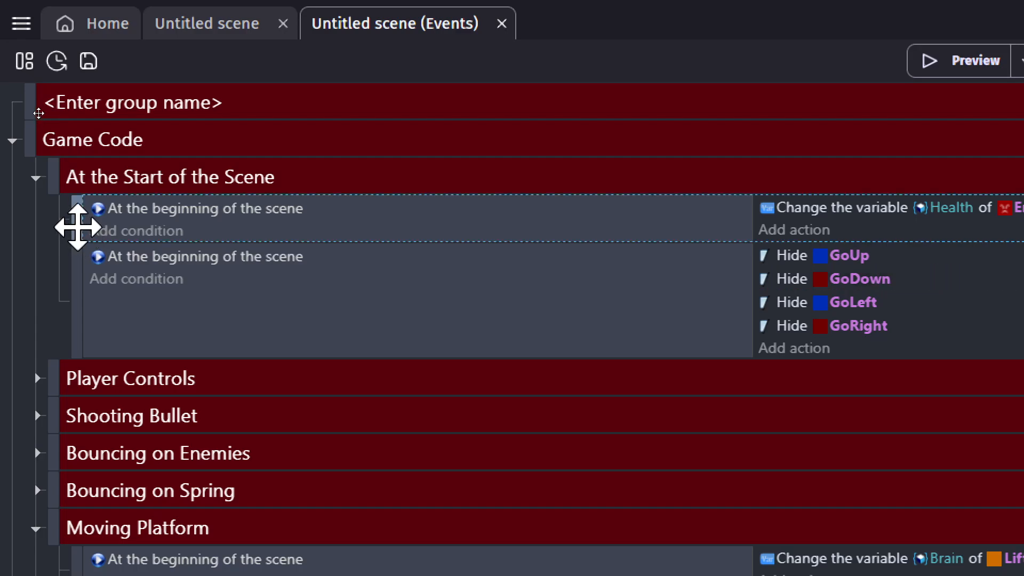
key("ctrl+v")
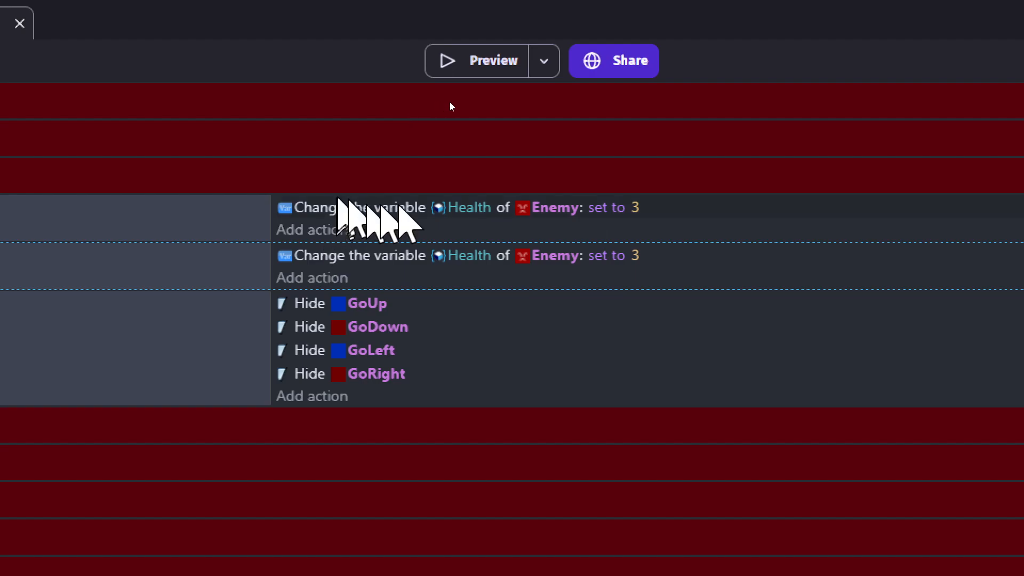
left_click(555, 208)
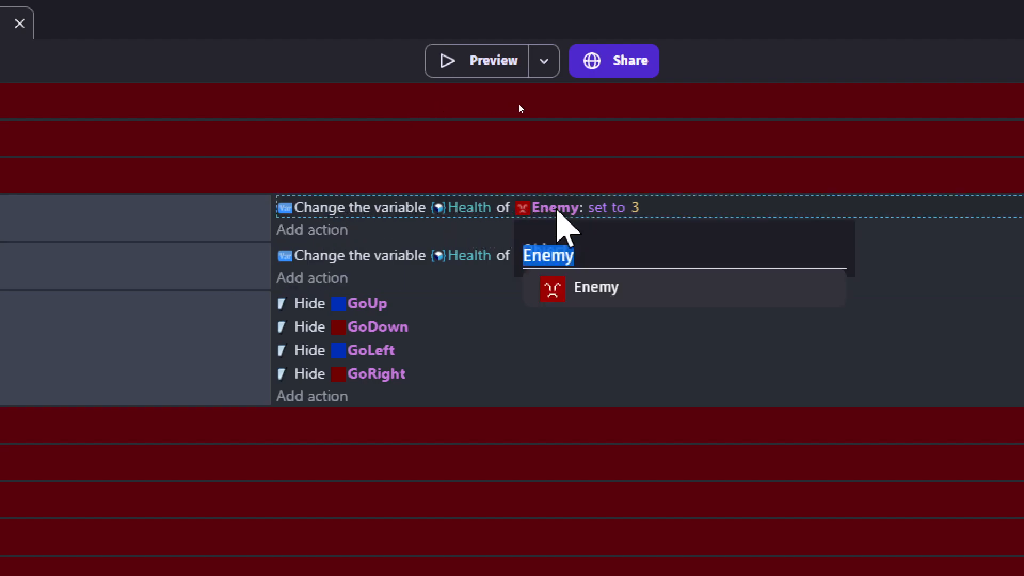
type("Player")
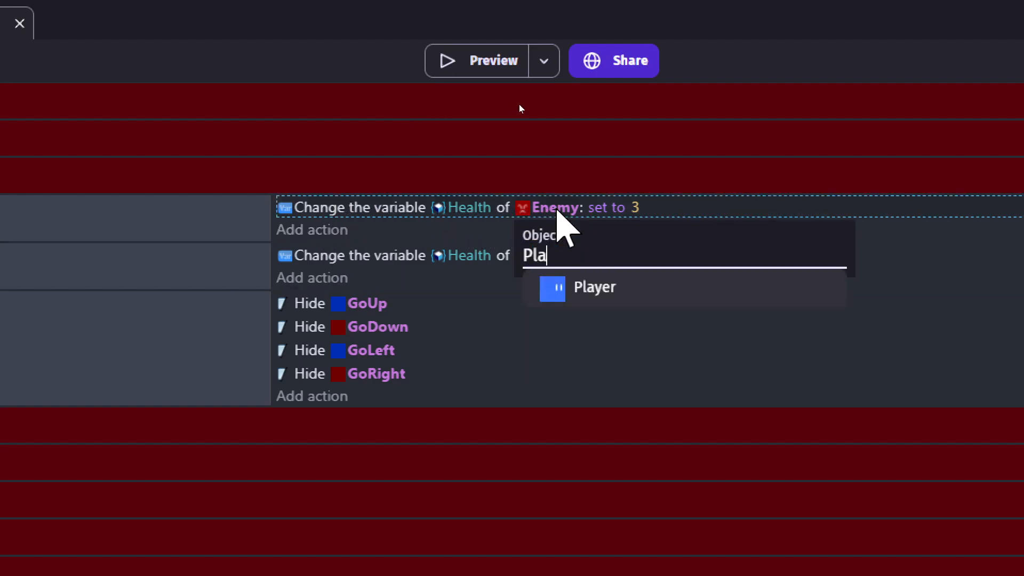
key("Return")
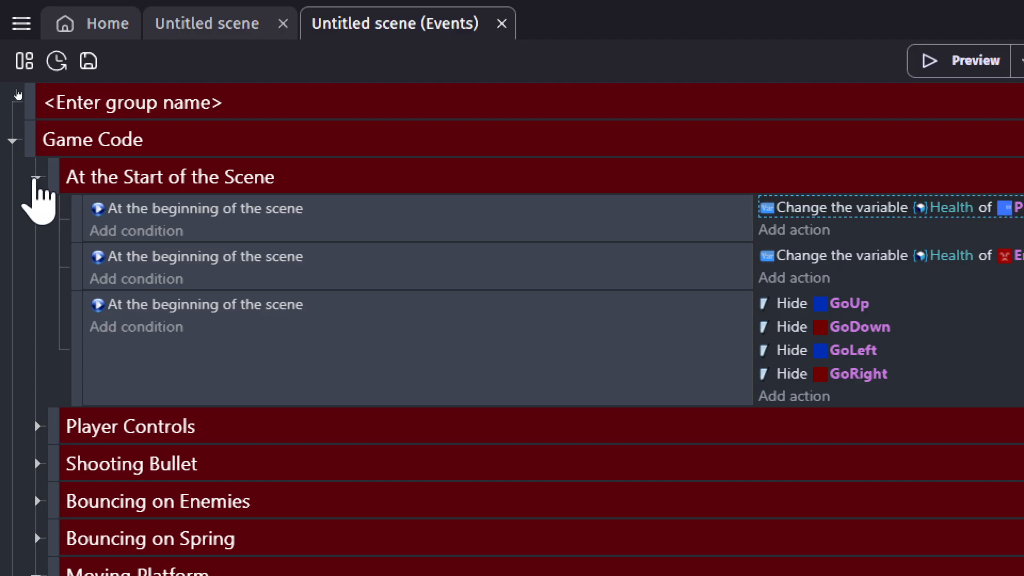
Insert a copy of the unnamed group above Player Controls, name it Player, and nest Player Controls inside it
left_click(35, 178)
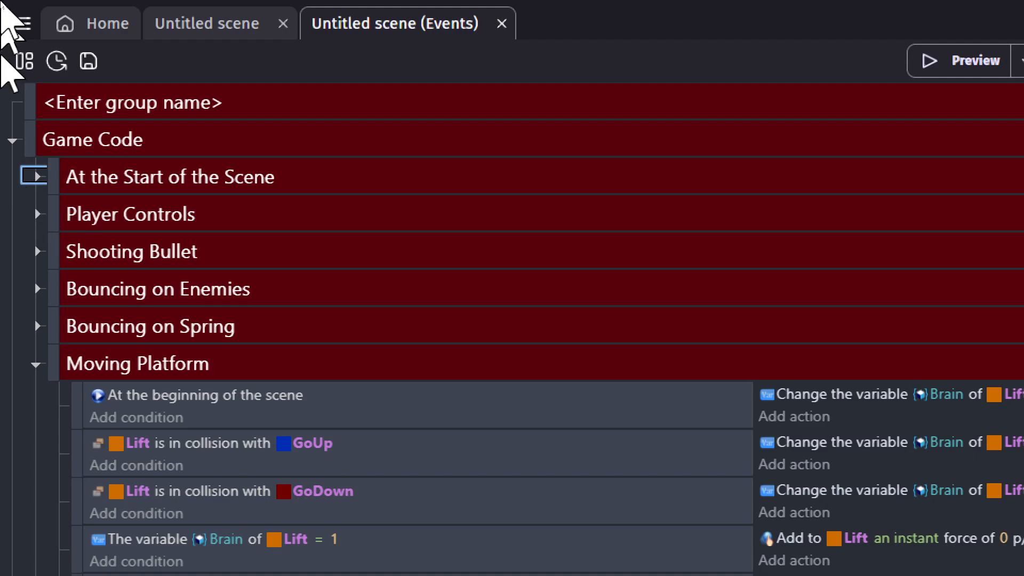
left_click(27, 105)
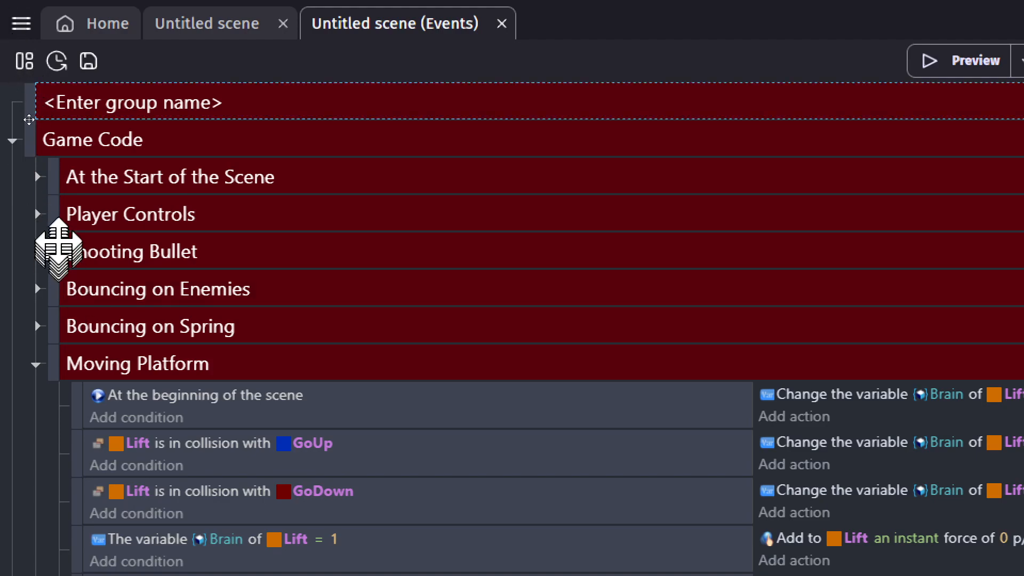
left_click(56, 217)
key("ctrl+v")
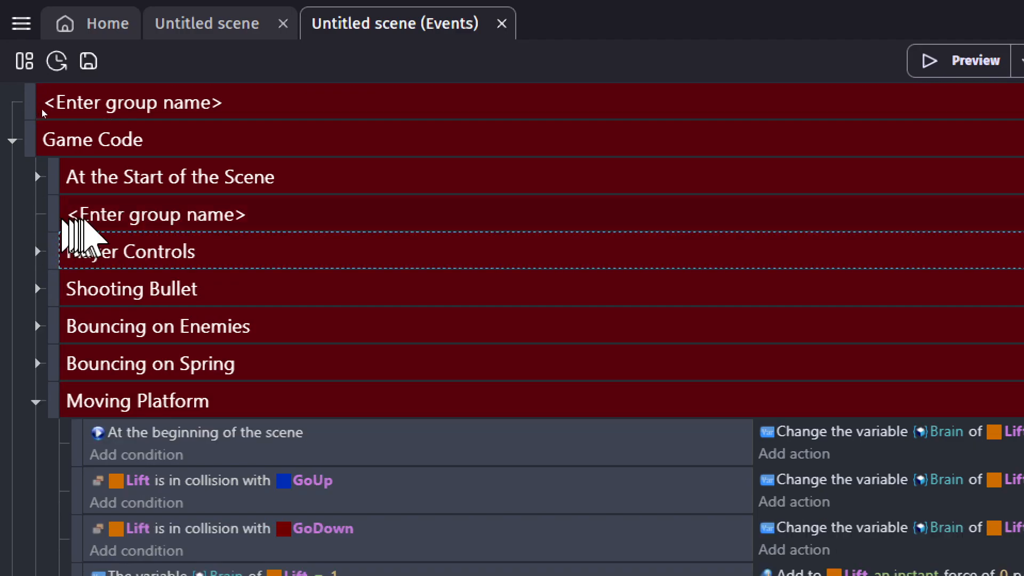
left_click(85, 216)
type("Player")
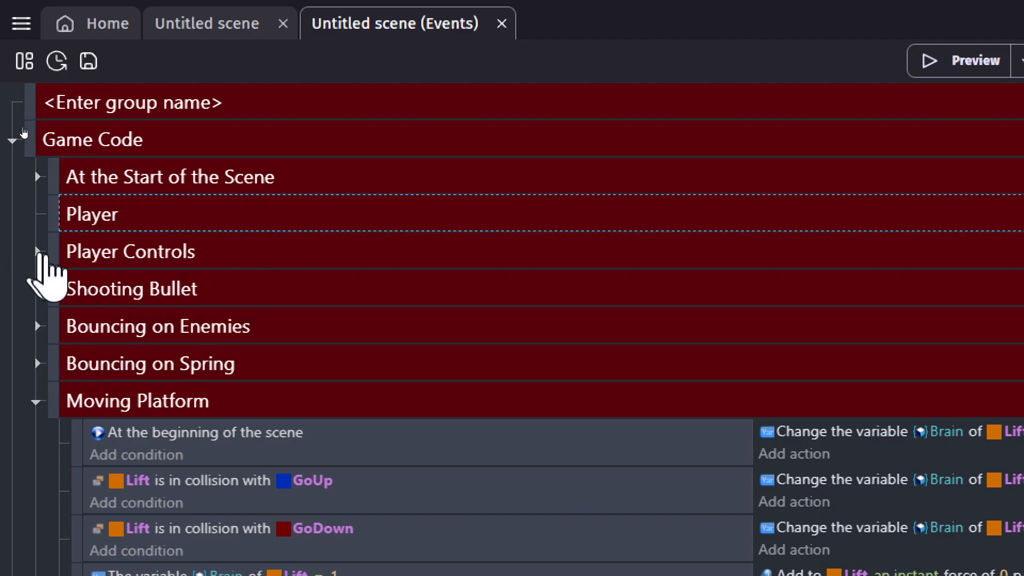
left_click_drag(51, 254, 87, 256)
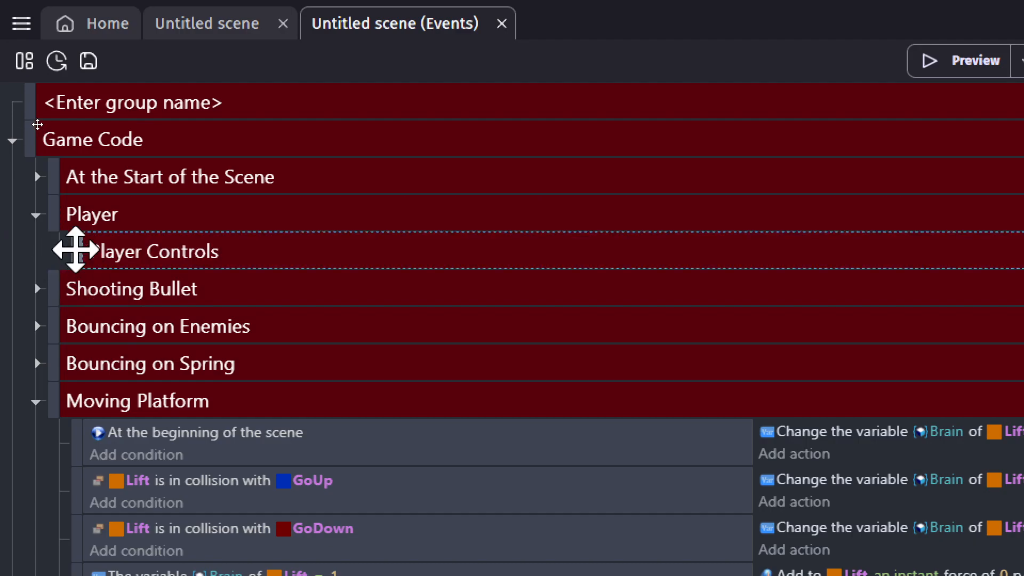
Add another group named "Taking Damange" inside the Player group, placed below Player Controls
key("ctrl+v")
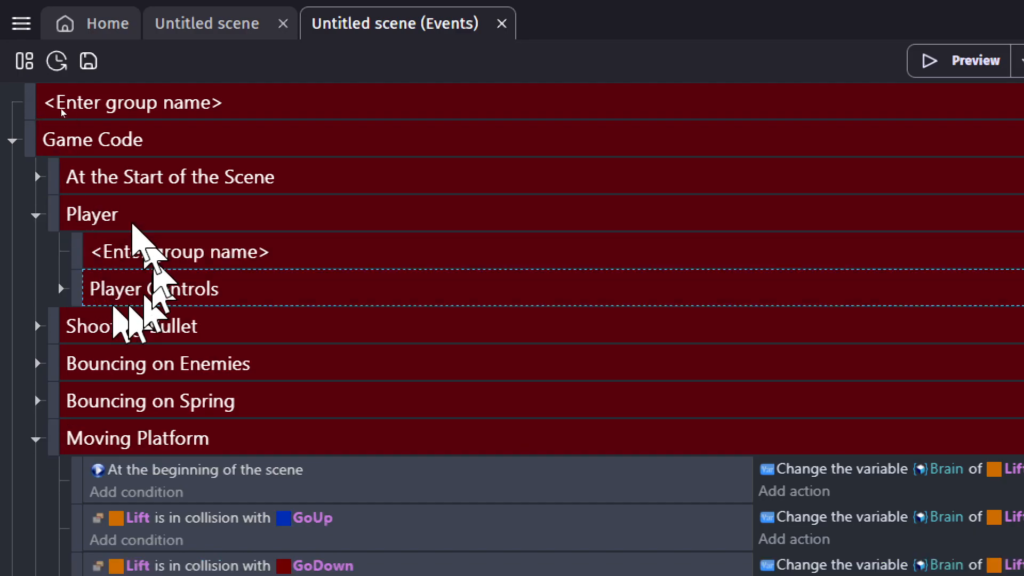
left_click(145, 256)
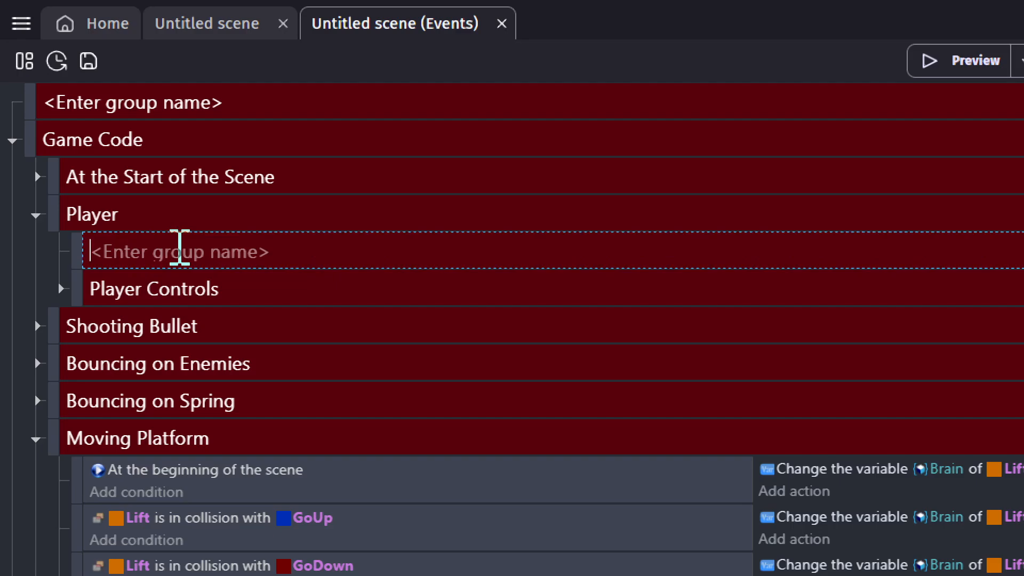
type("Ta")
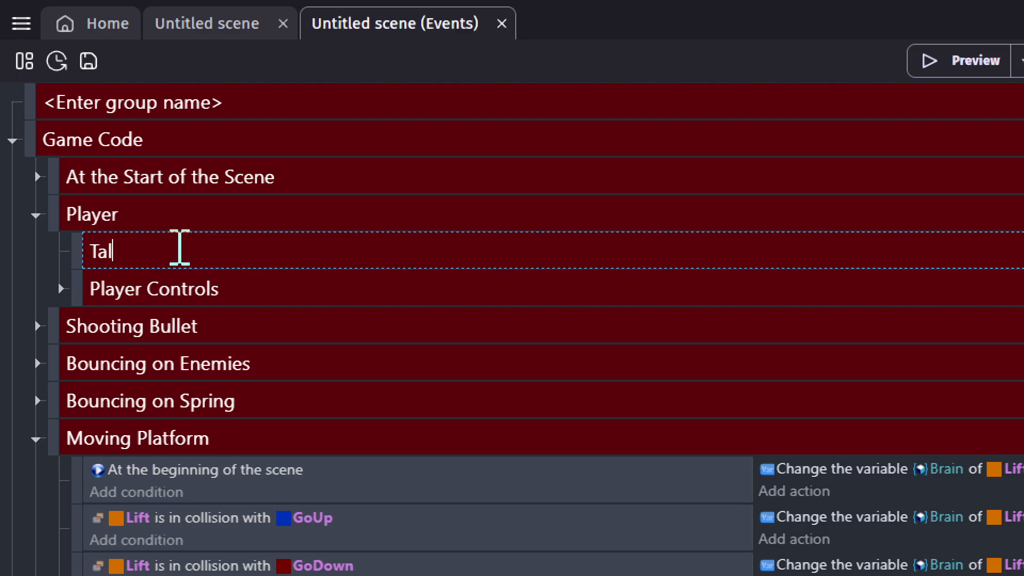
type("king Damange")
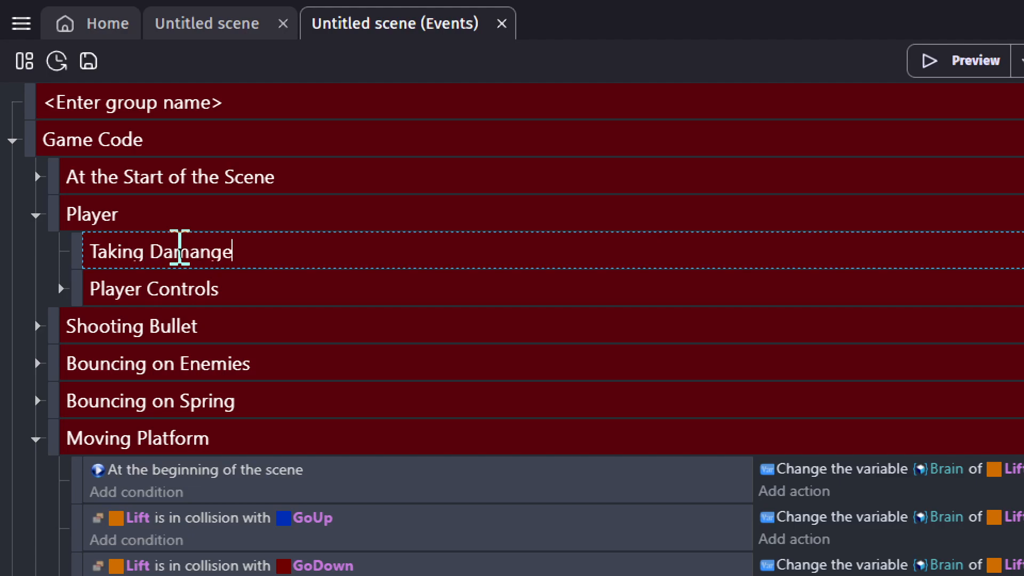
key("Return")
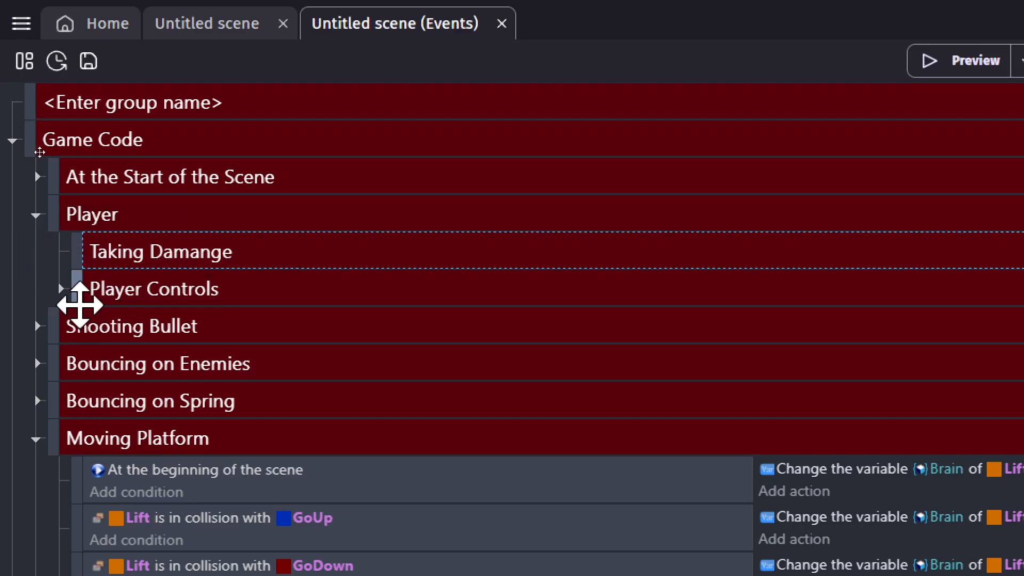
left_click_drag(75, 299, 75, 246)
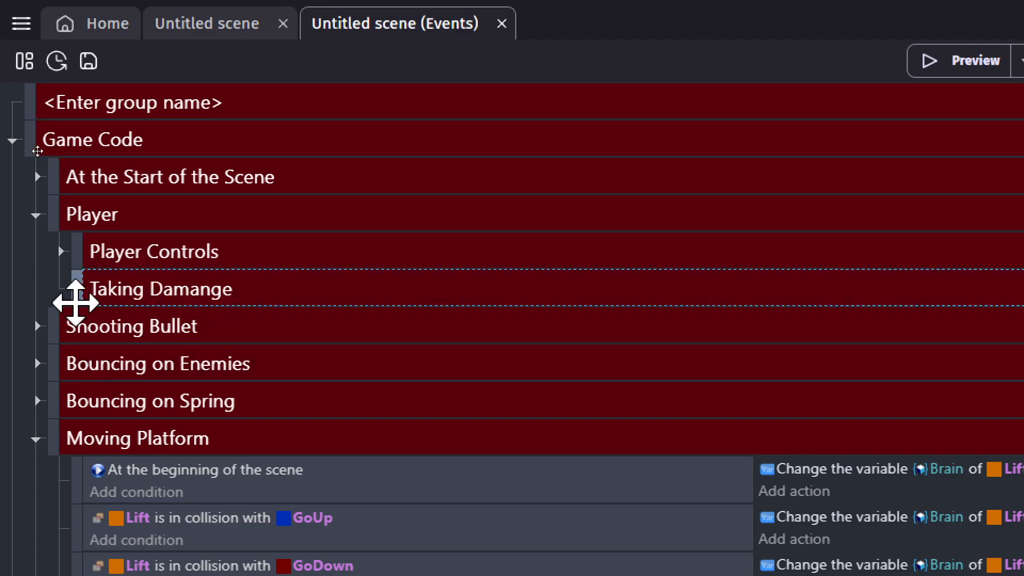
Add a blank event nested inside the Taking Damange group and choose Player as the object for its condition
key("shift+a")
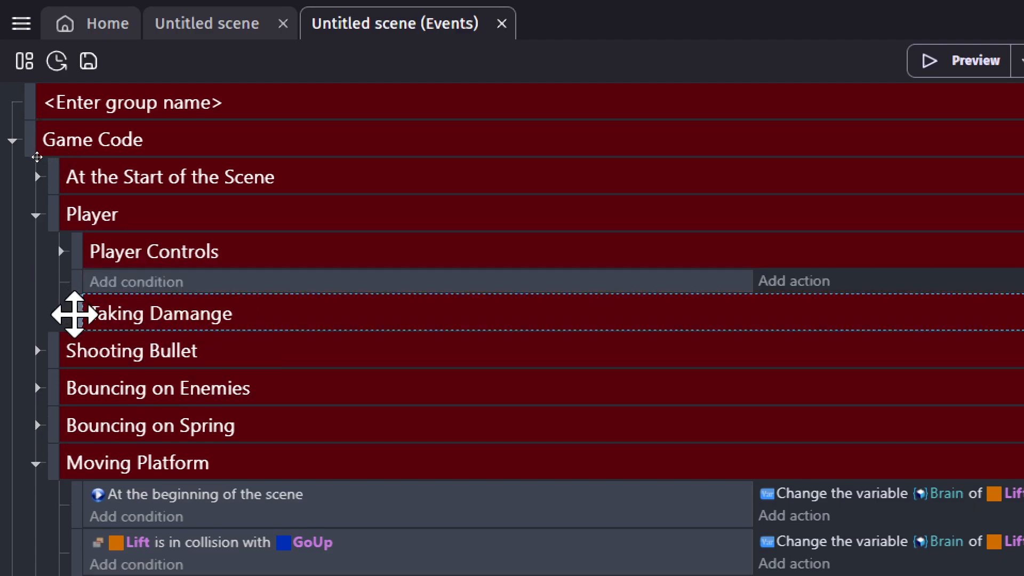
left_click_drag(80, 293, 125, 315)
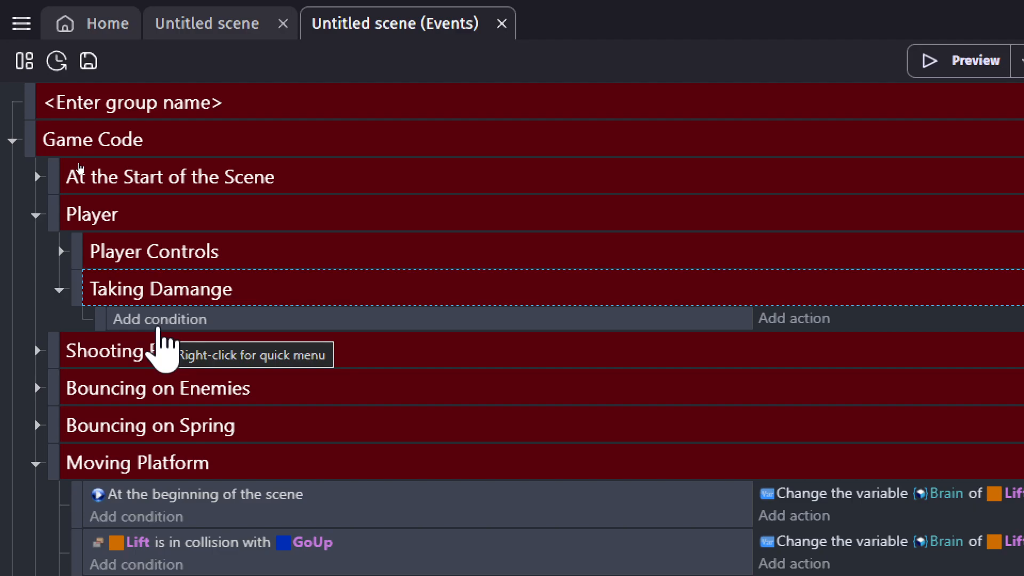
left_click(158, 323)
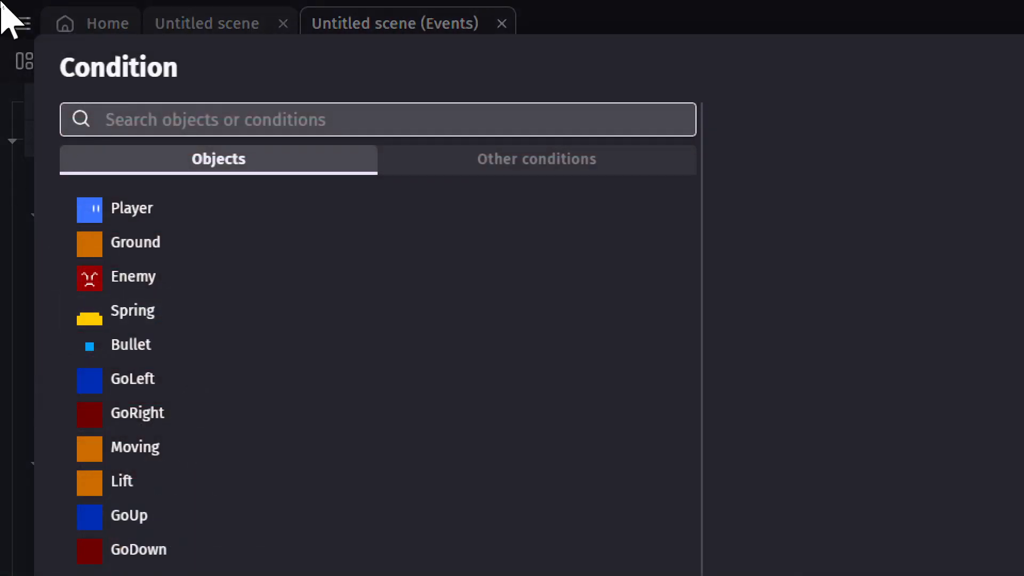
type("play")
key("BackSpace")
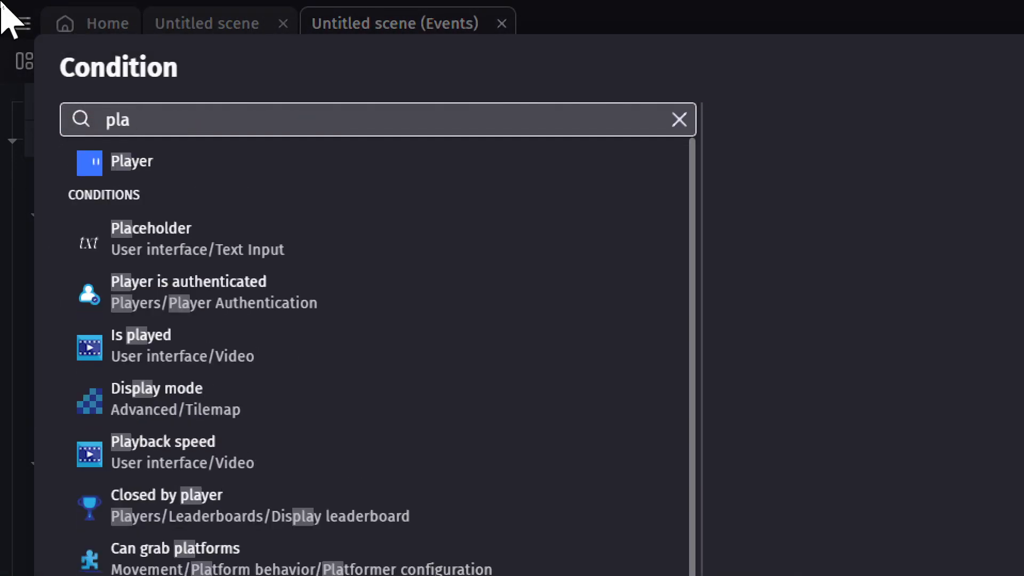
type("er")
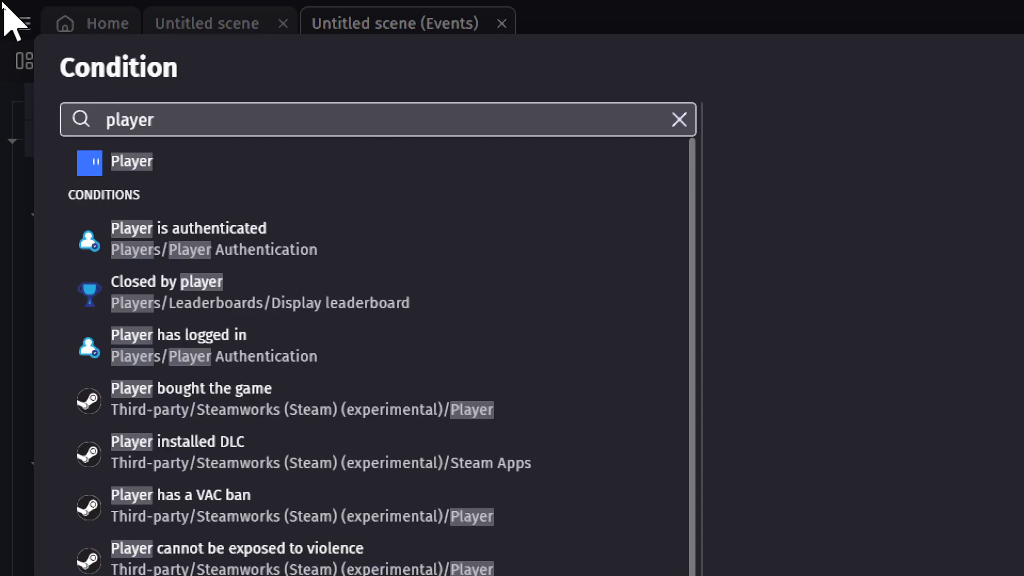
left_click(119, 168)
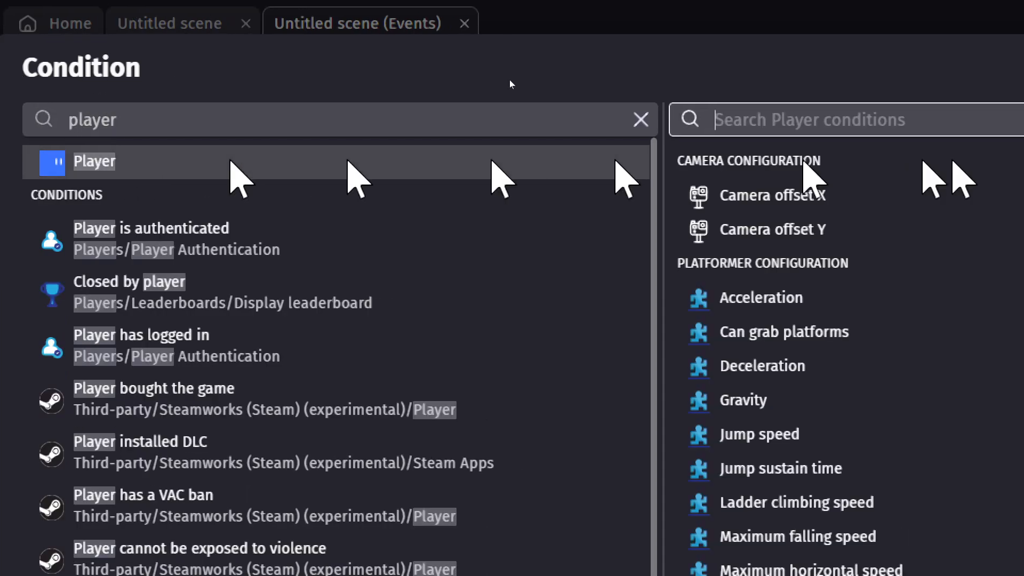
Make the condition a Collision test between Player and Enemy
type("Cp")
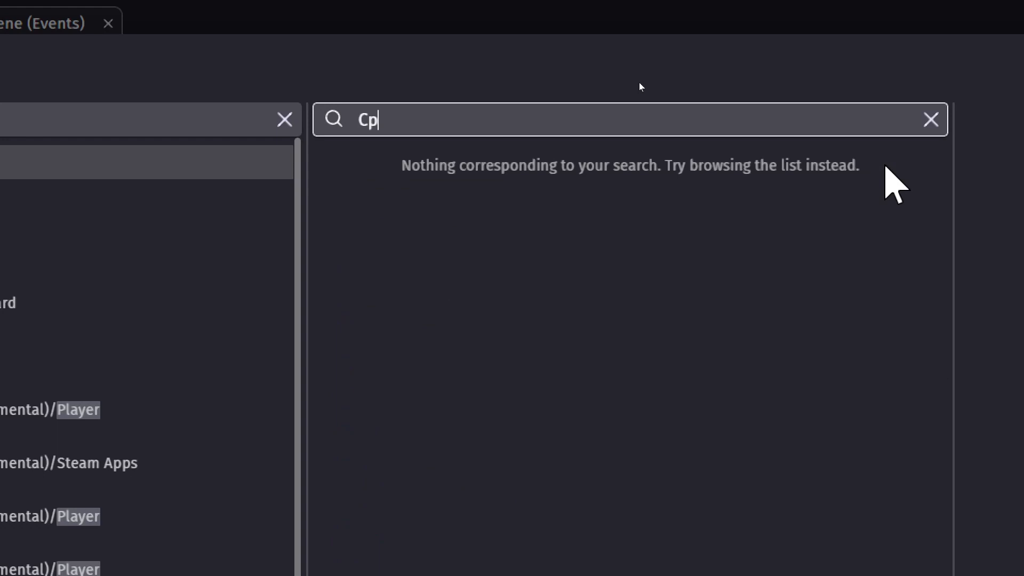
type("ollision")
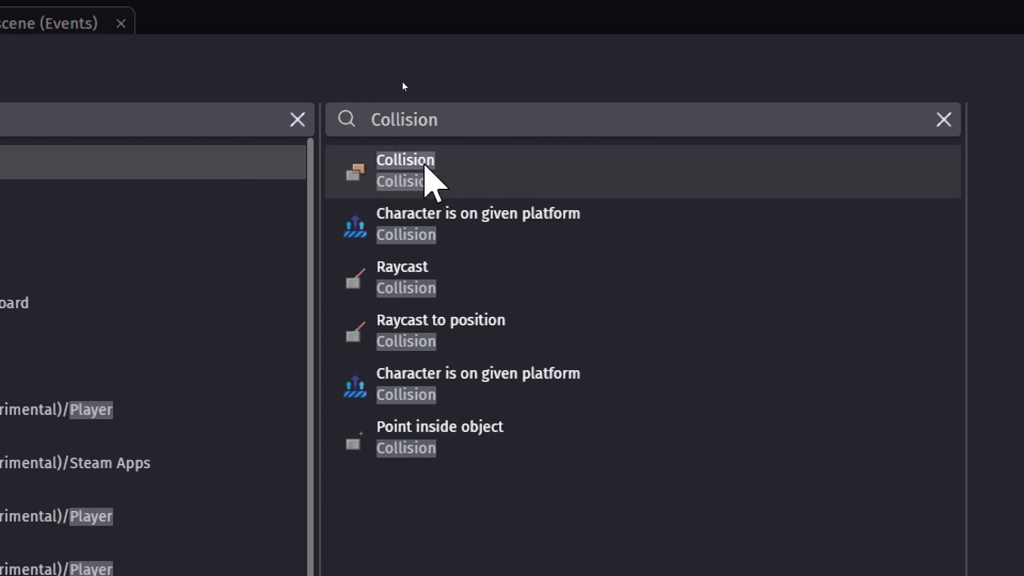
left_click(423, 171)
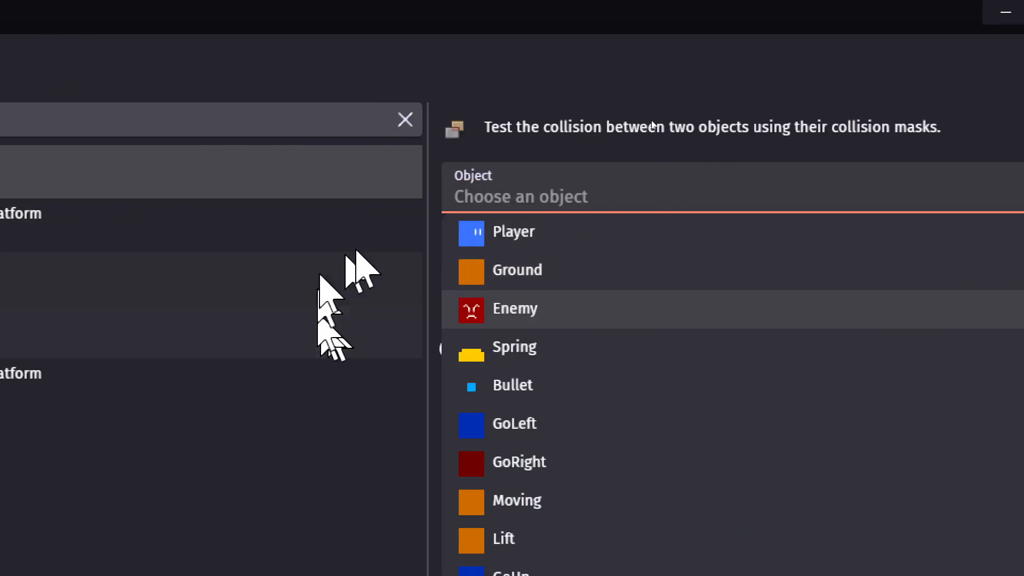
type("Enemy")
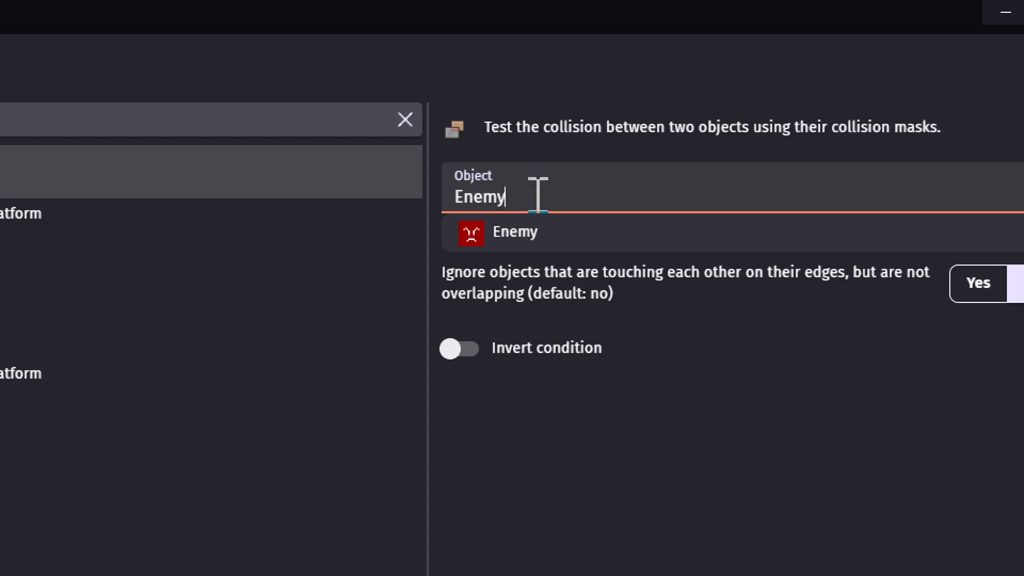
left_click(499, 241)
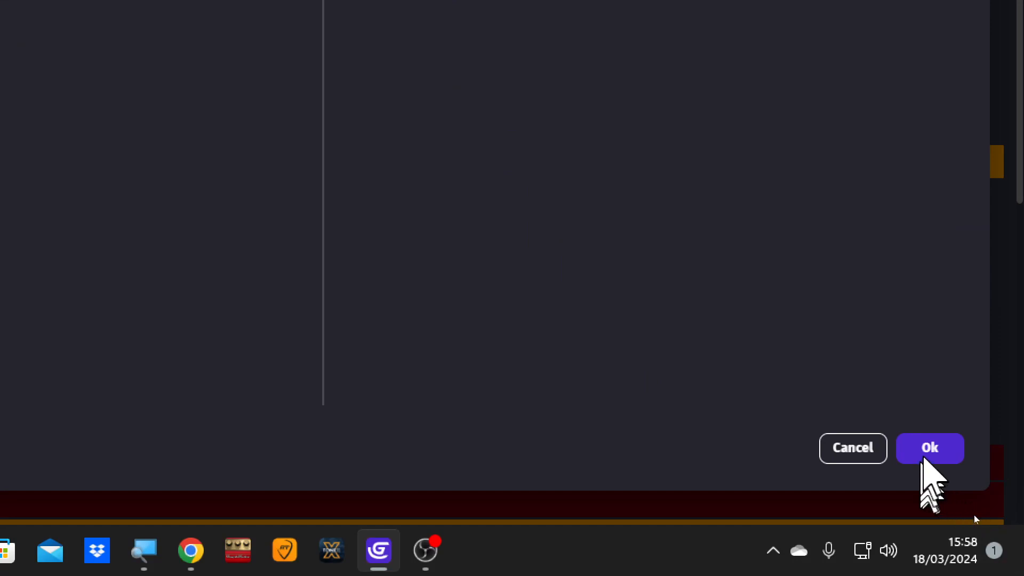
left_click(926, 458)
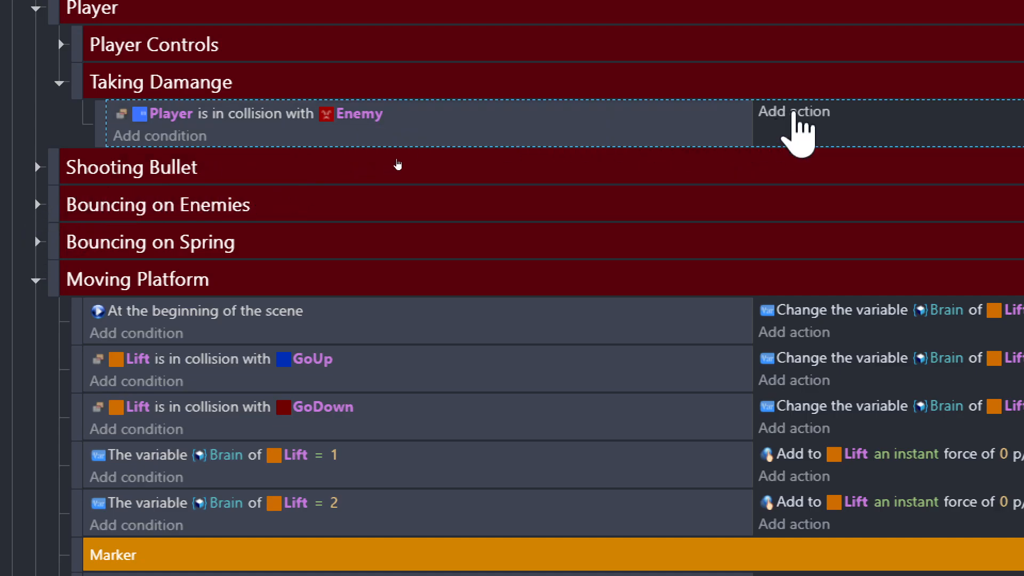
Add an action to the Player–Enemy collision event that changes an object's number variable
left_click(789, 118)
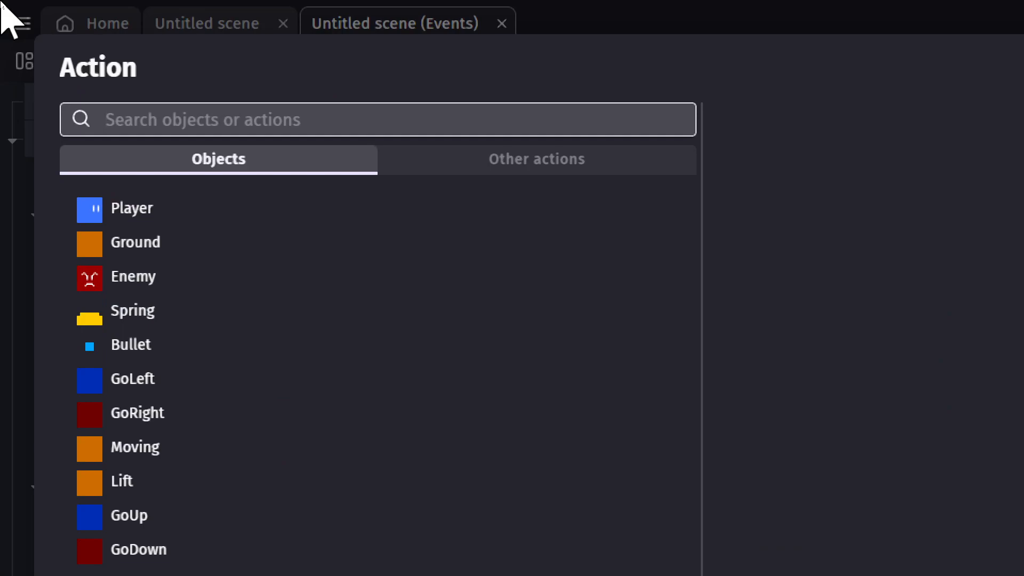
type("change object va")
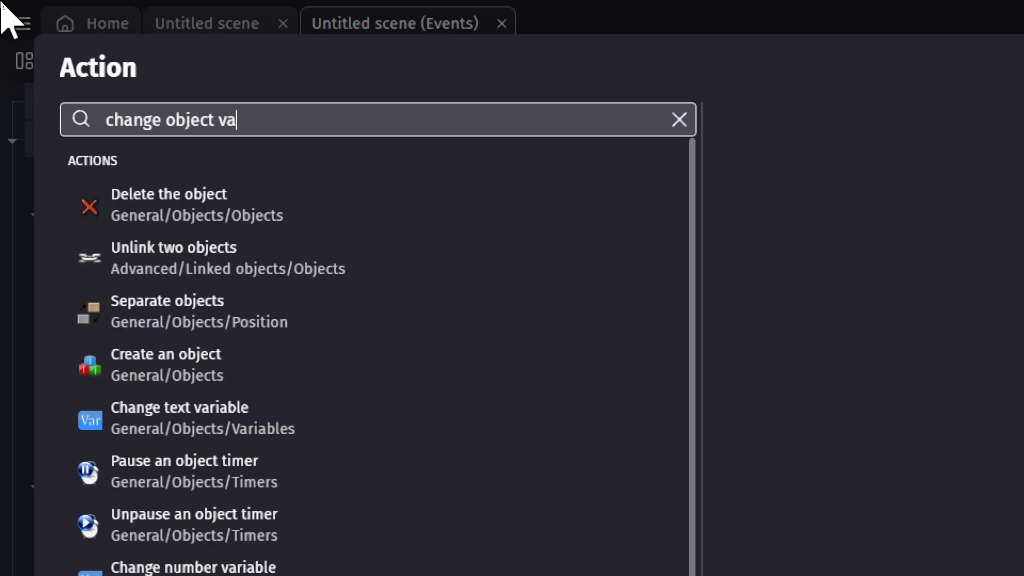
key("BackSpace")
key("BackSpace")
type("number ")
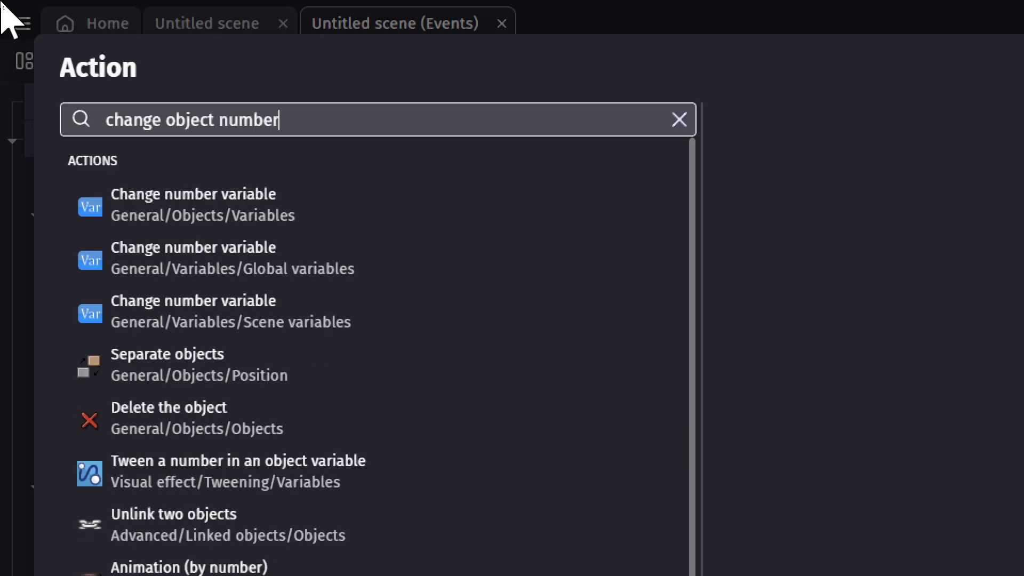
type("variable")
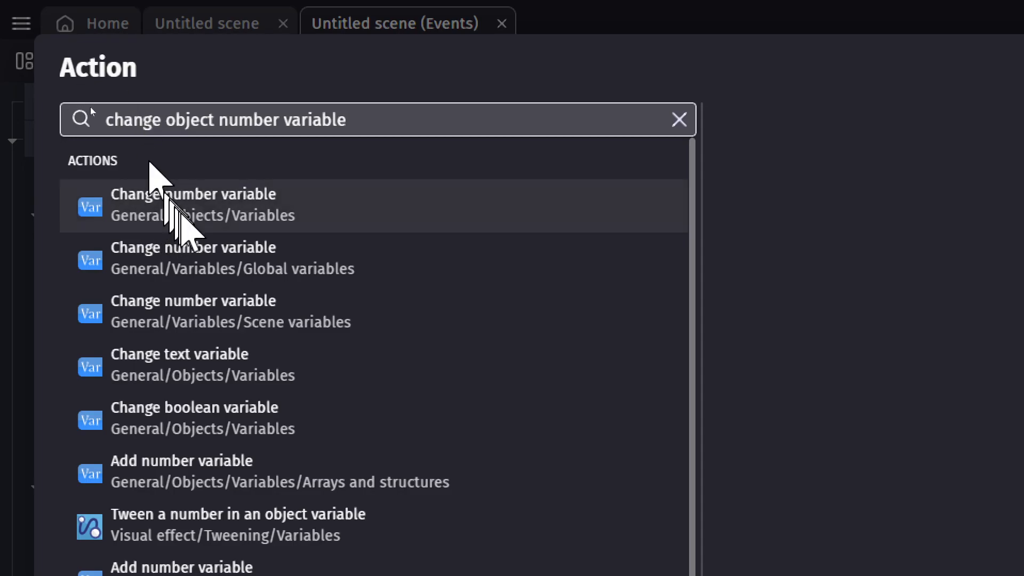
left_click(229, 210)
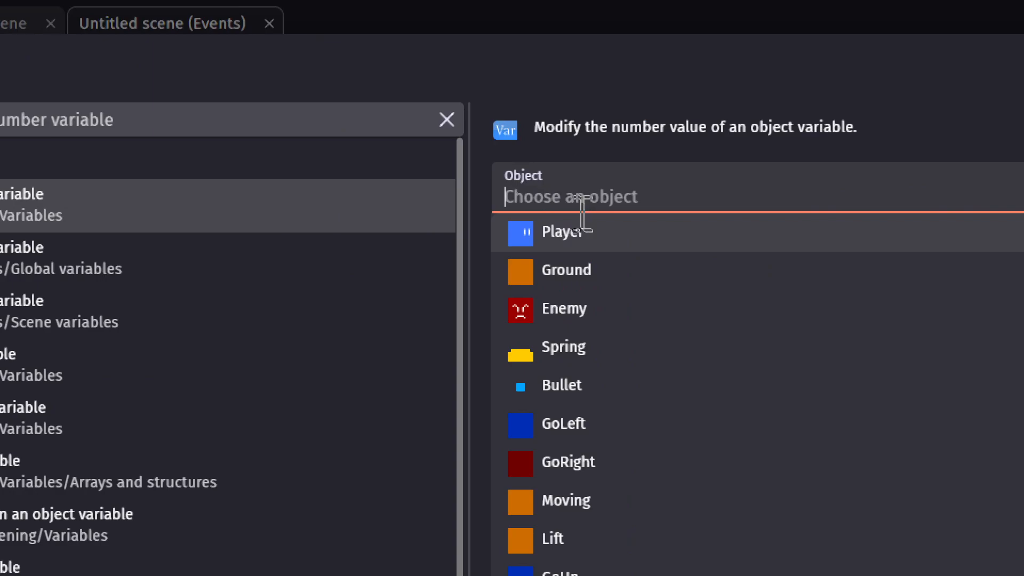
Configure the action to subtract 1 from Player's Health variable
left_click(555, 203)
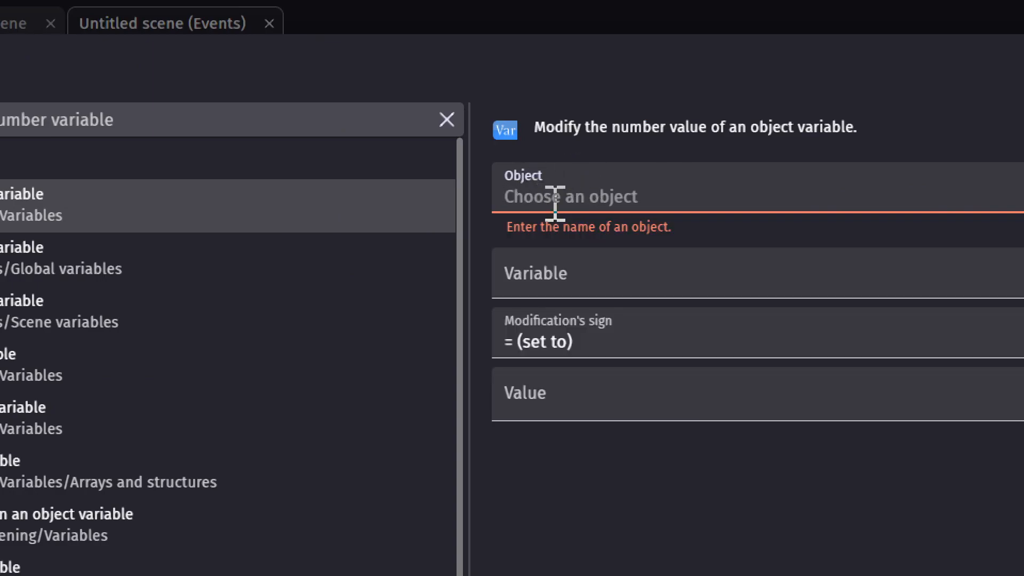
type("Player")
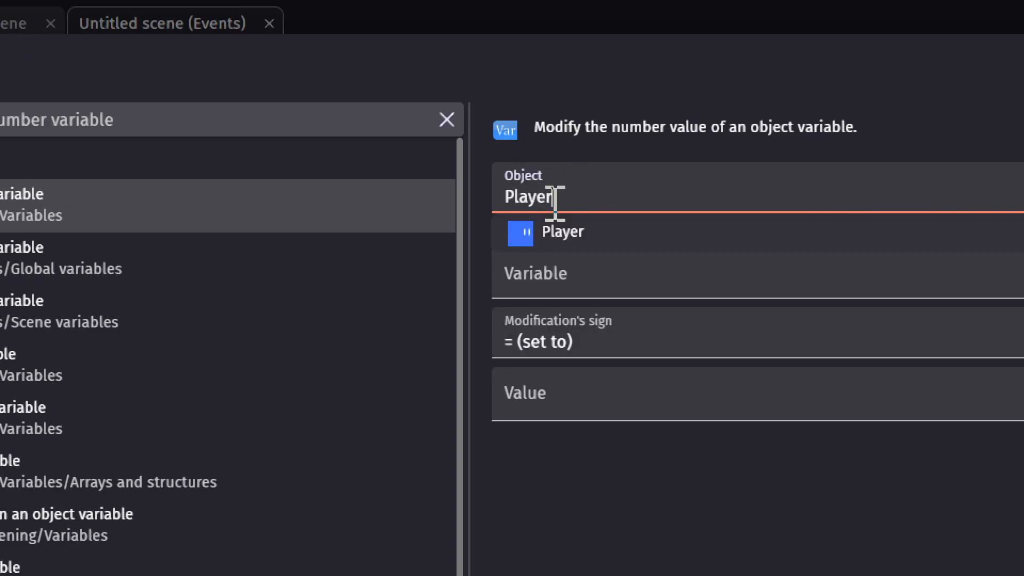
left_click(552, 241)
key("Tab")
type("Health")
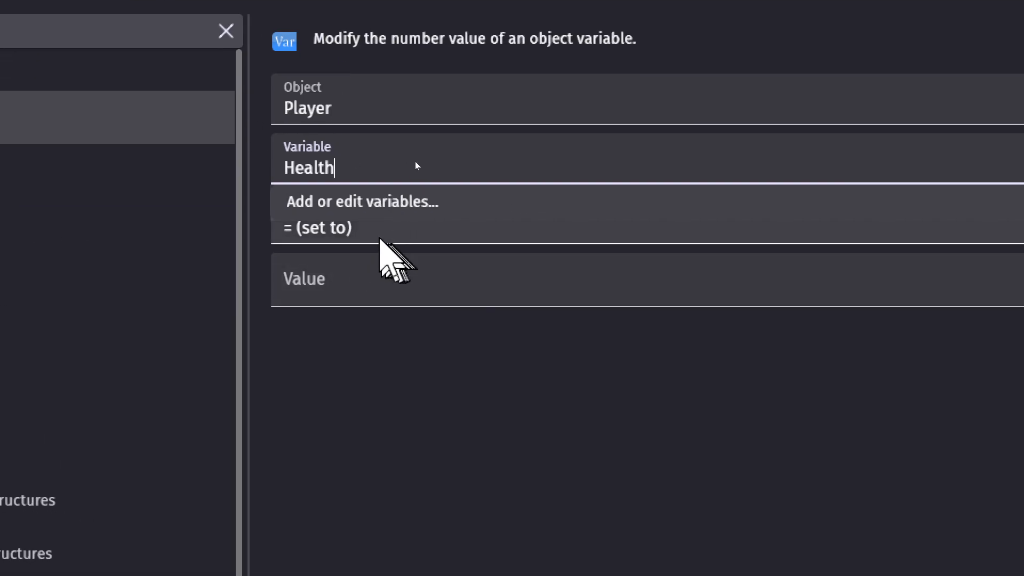
left_click(313, 290)
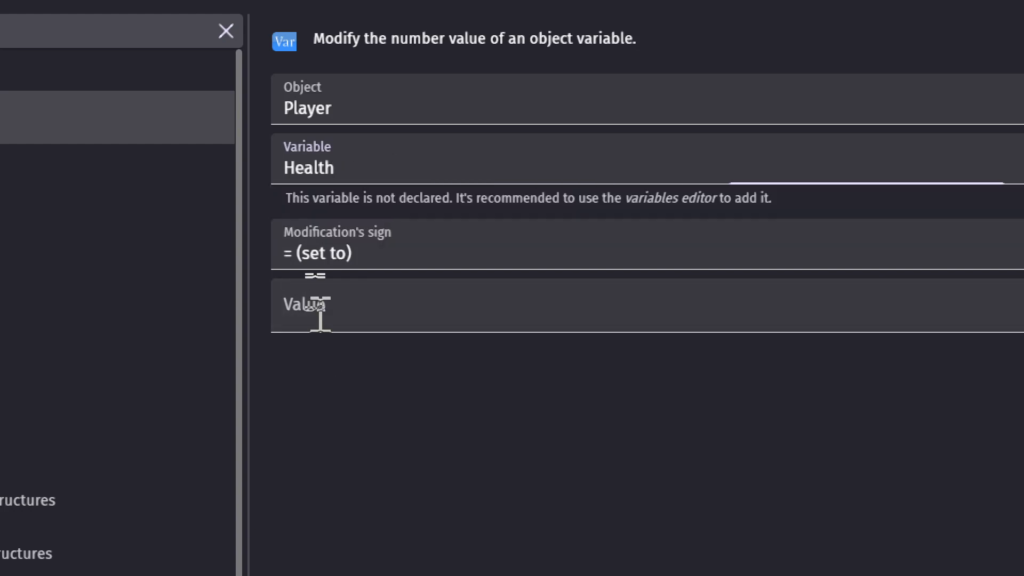
left_click(326, 258)
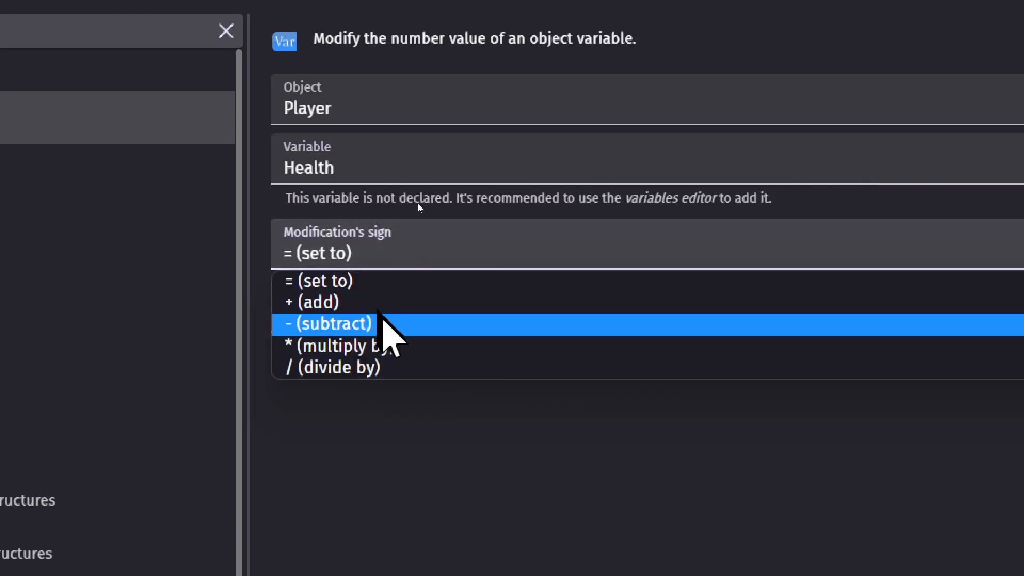
left_click(384, 323)
left_click(382, 316)
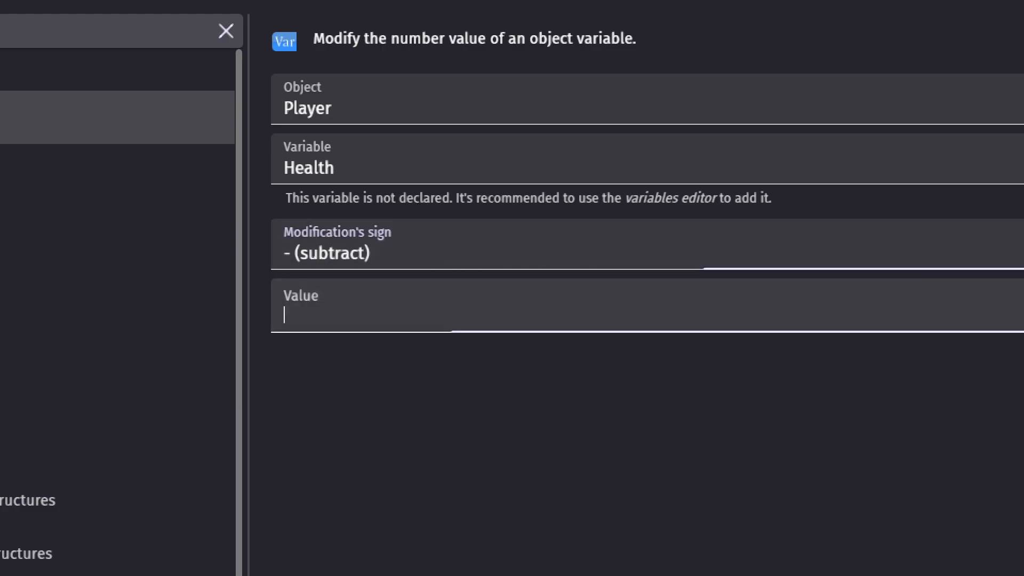
type("1")
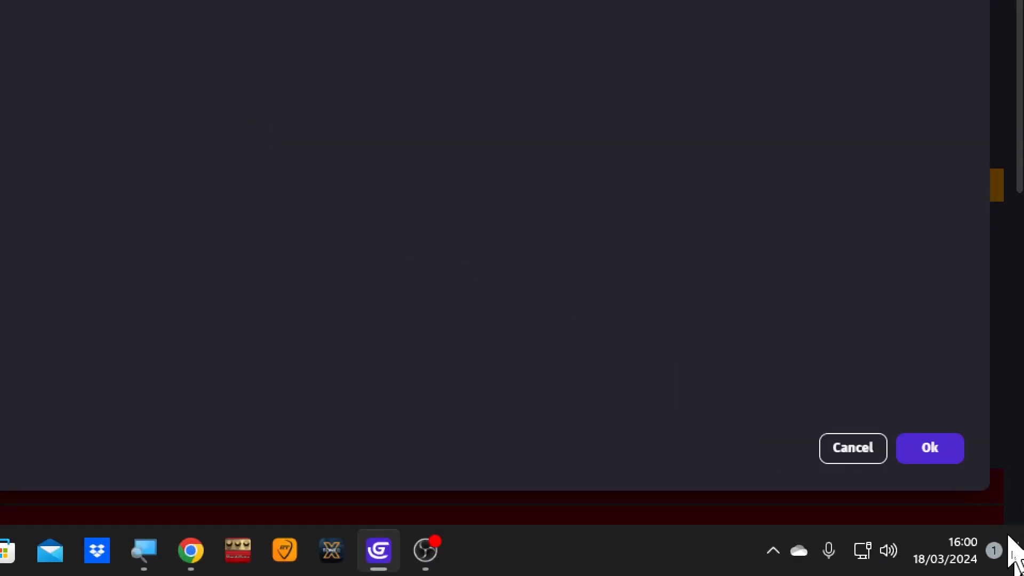
left_click(934, 451)
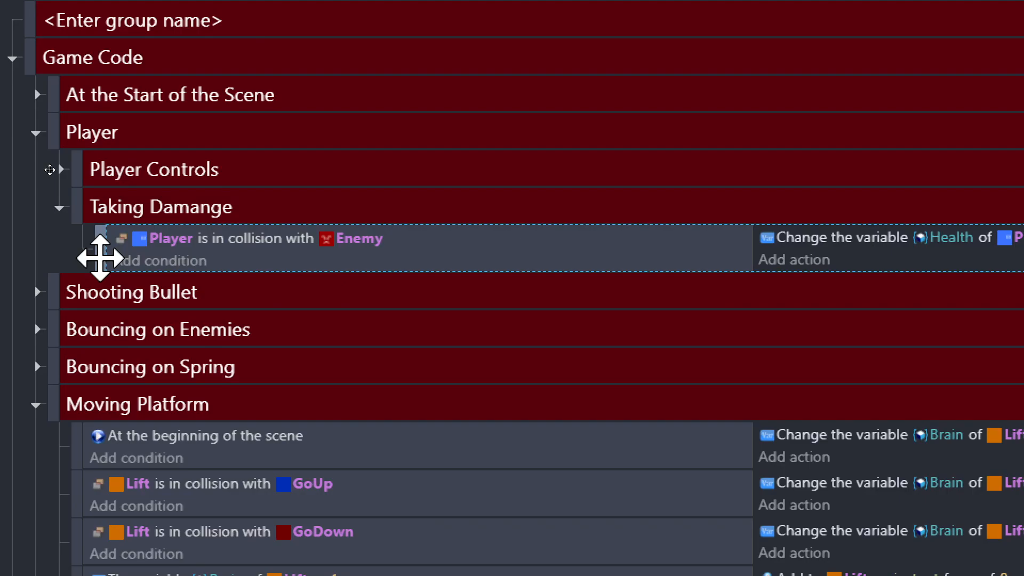
Add another event below the collision event in Taking Damange, with an object number variable condition
key("shift+a")
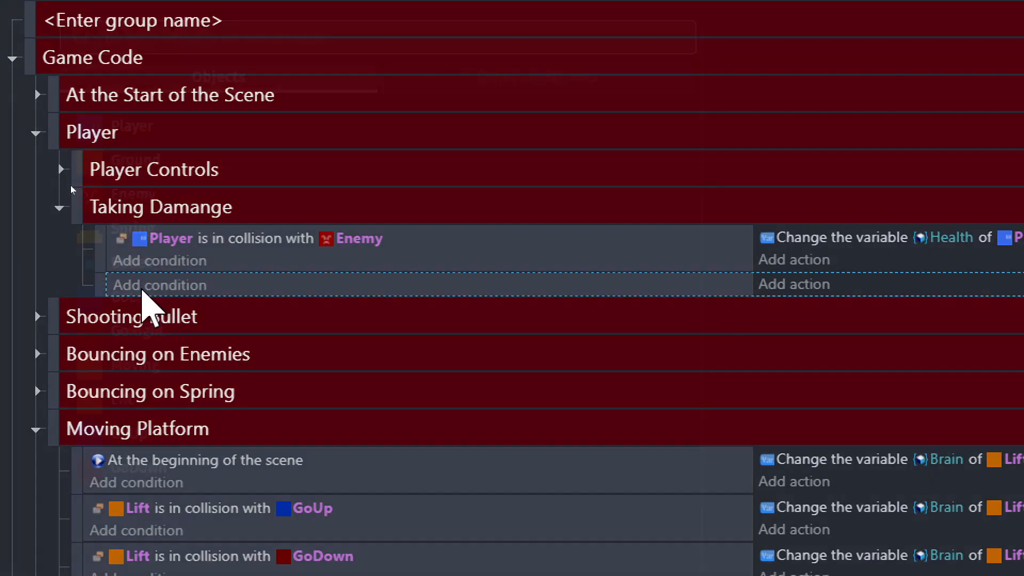
left_click(142, 288)
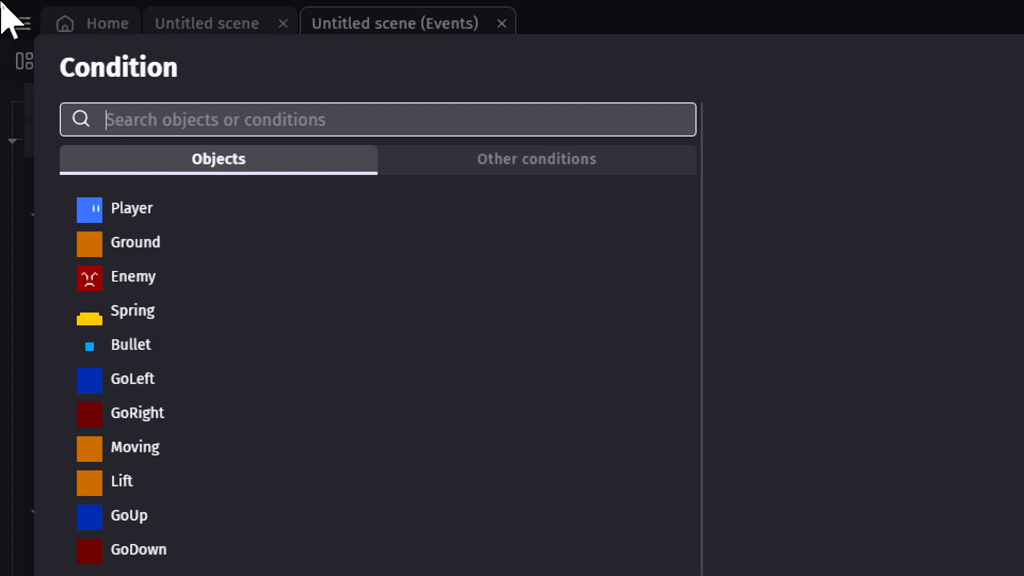
type("o")
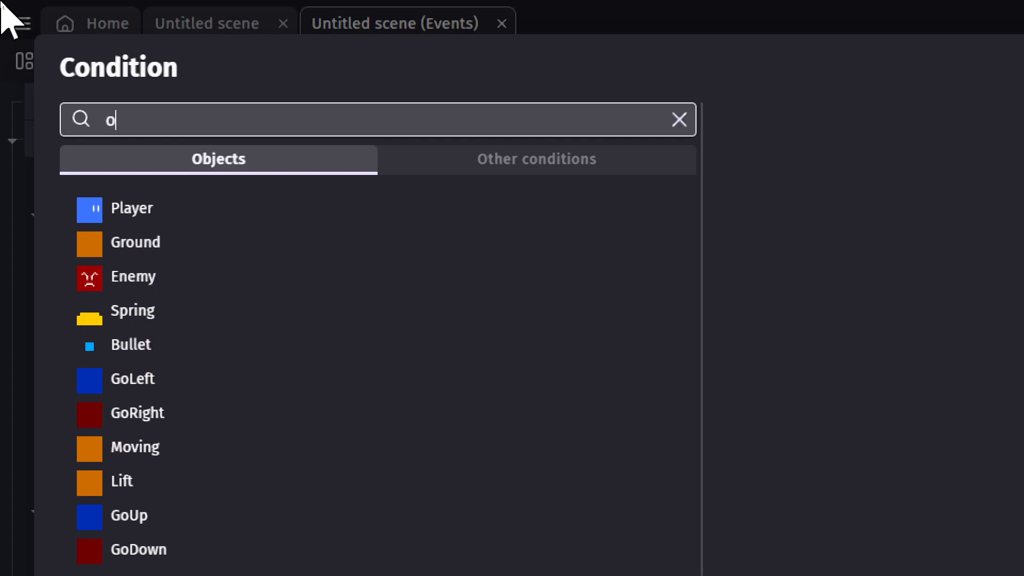
type("bject number v")
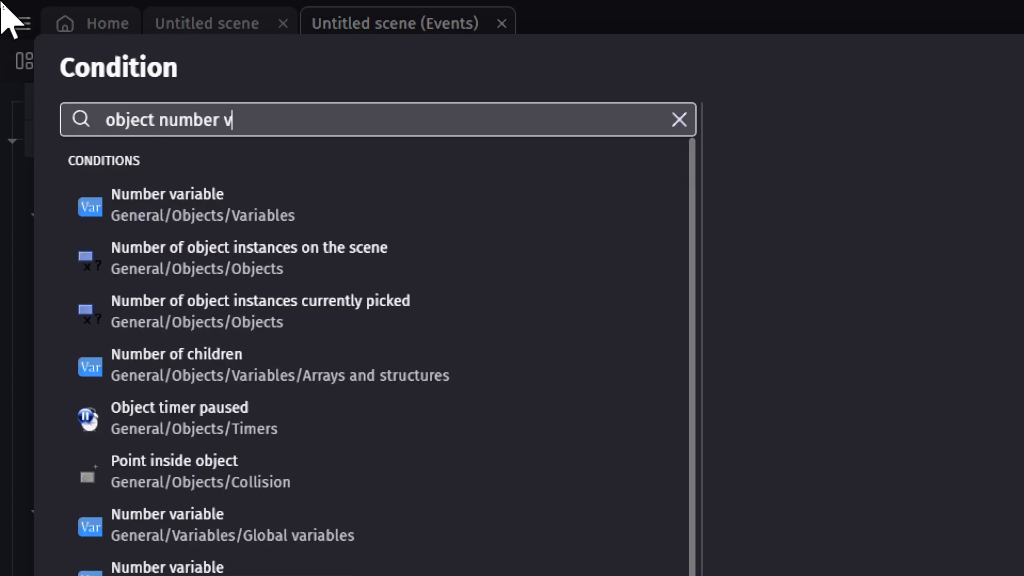
type("ar")
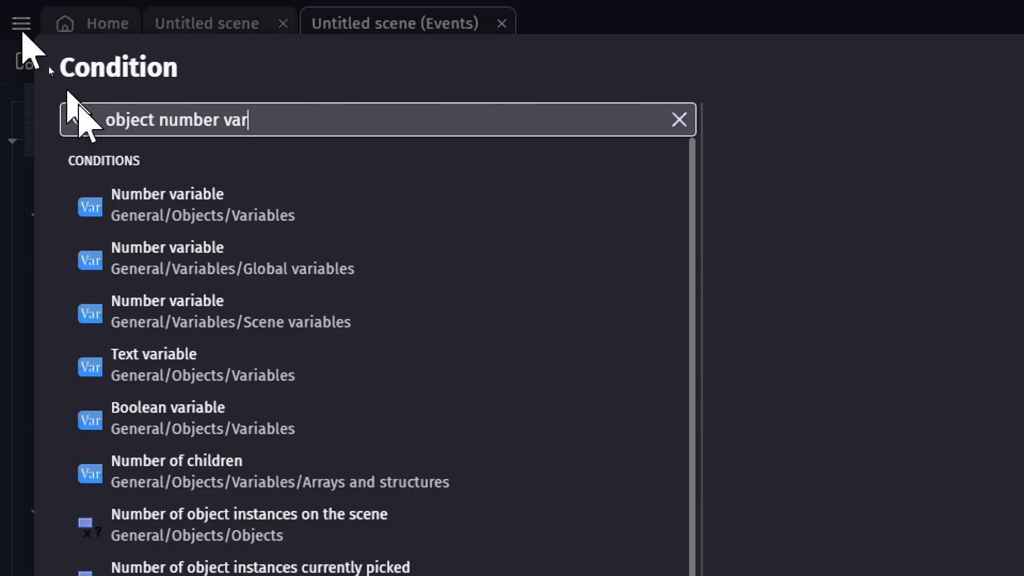
left_click(178, 201)
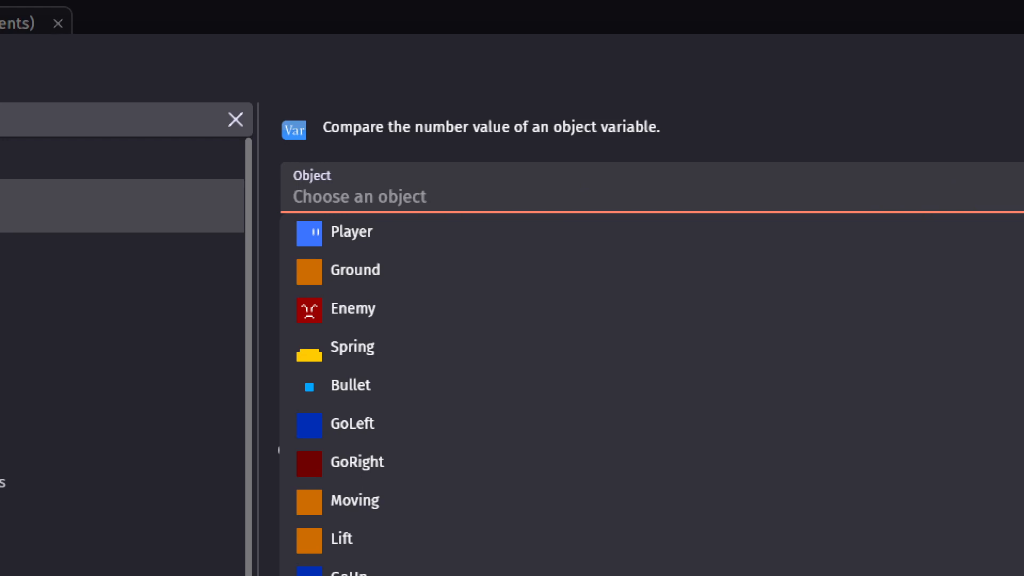
Configure the condition to test whether Player's Health variable is less than or equal to 0
type("Player")
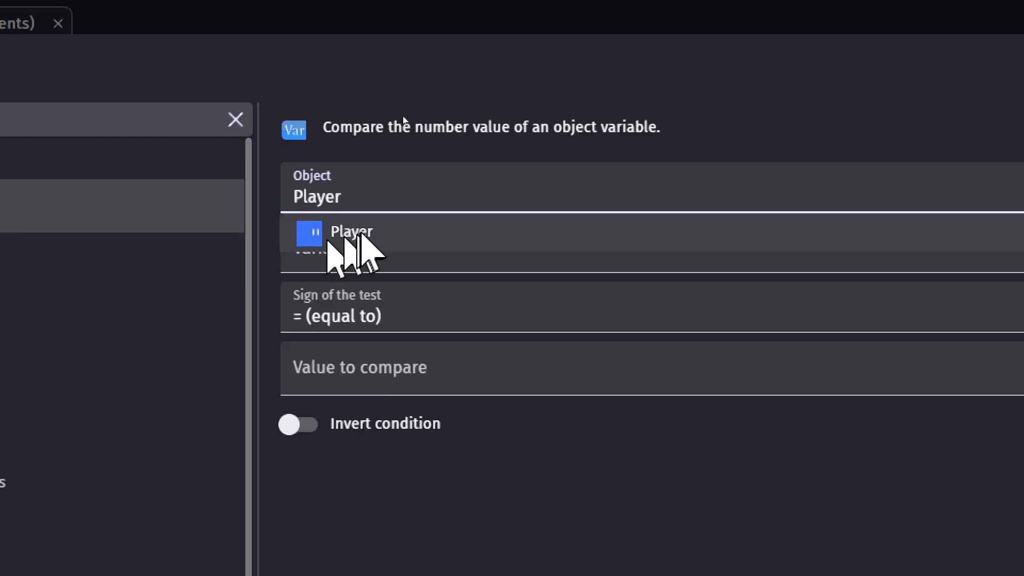
left_click(363, 233)
left_click(343, 261)
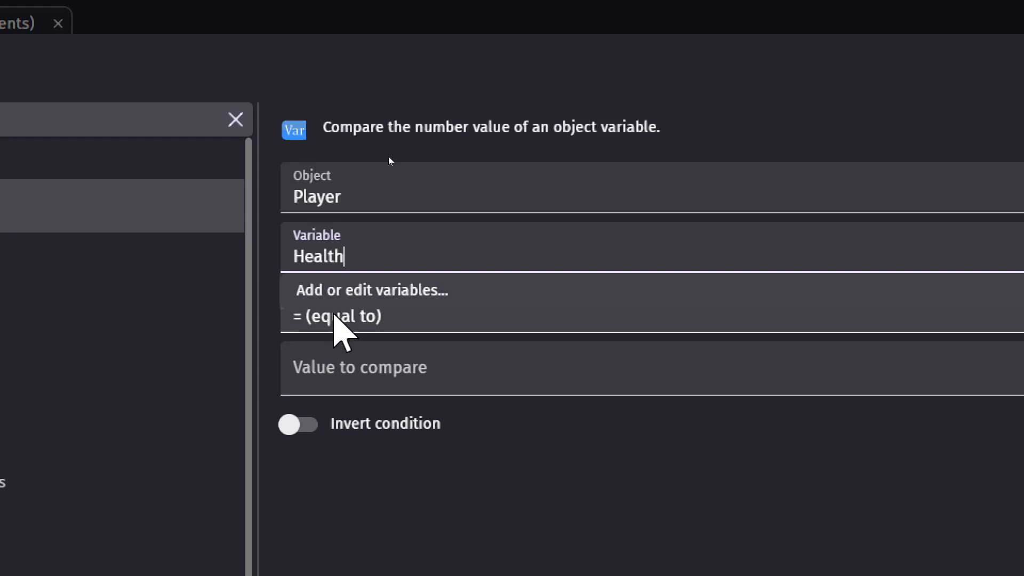
left_click(336, 322)
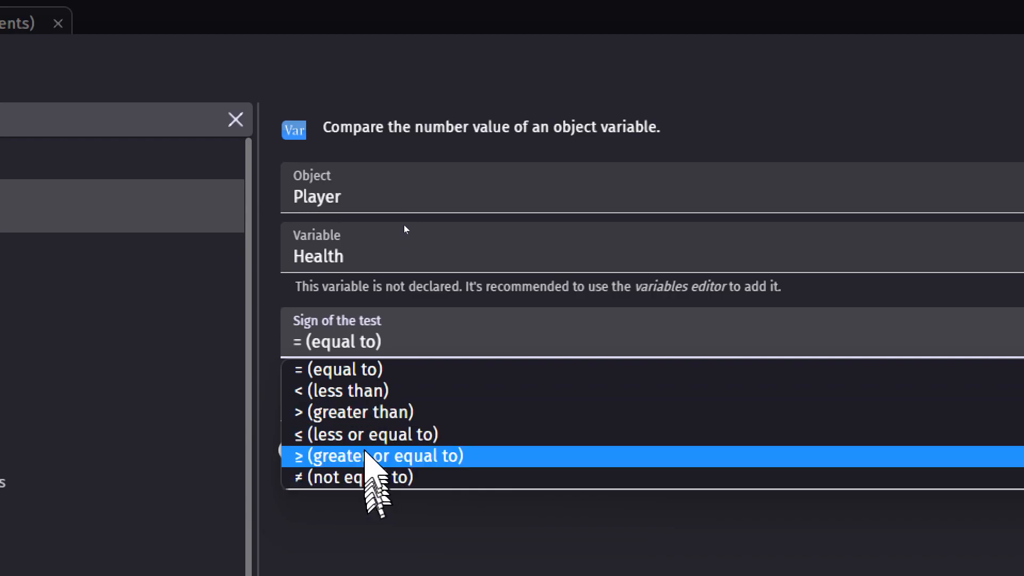
left_click(373, 434)
left_click(371, 421)
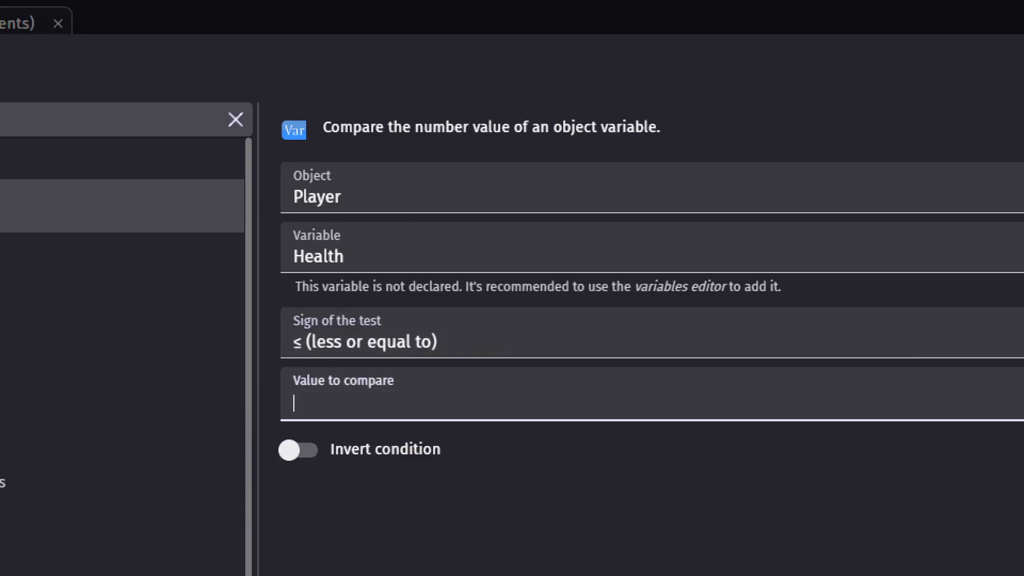
type("0")
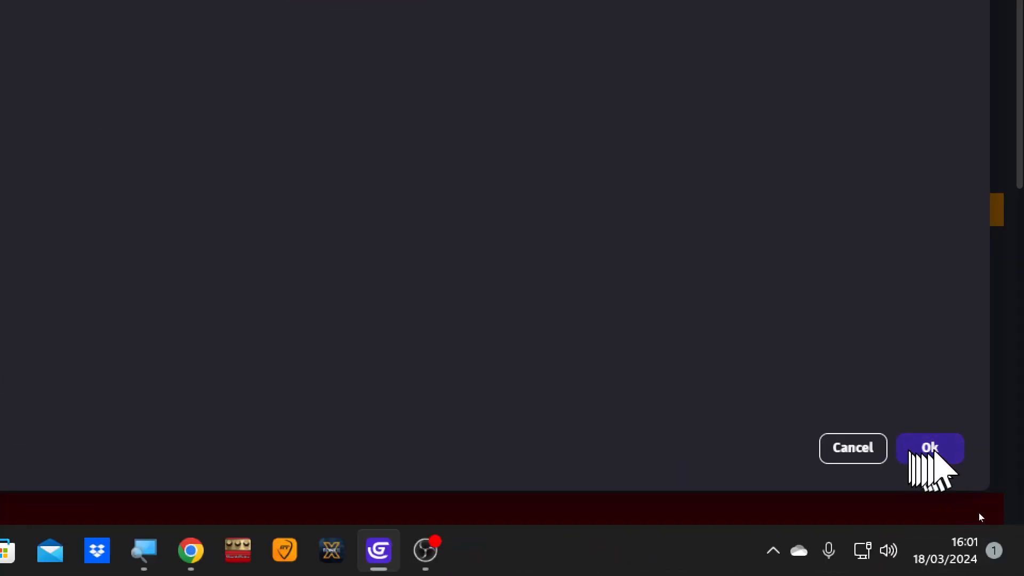
left_click(930, 449)
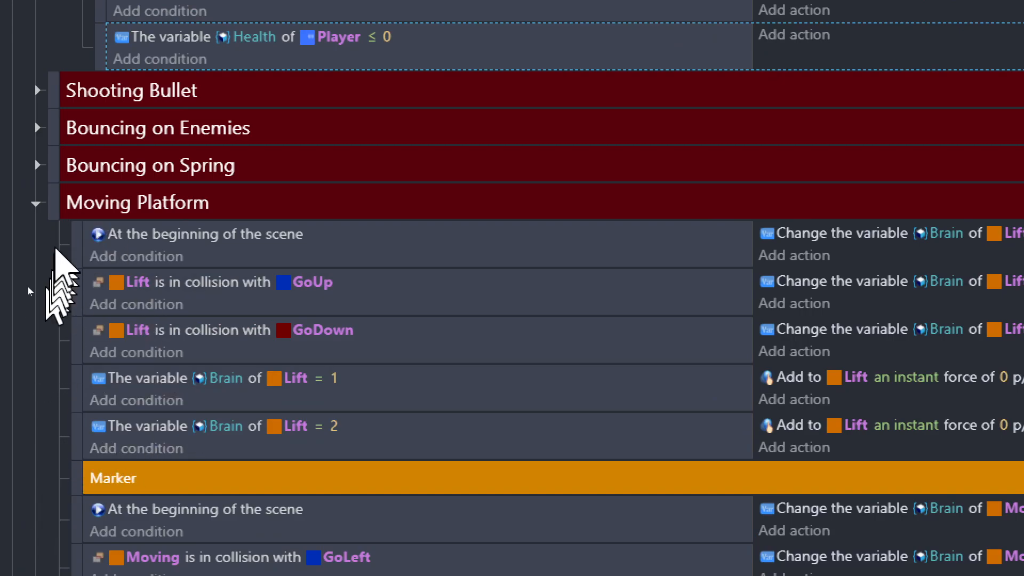
Collapse the Moving Platform and Enemy (Red) event groups
left_click(37, 202)
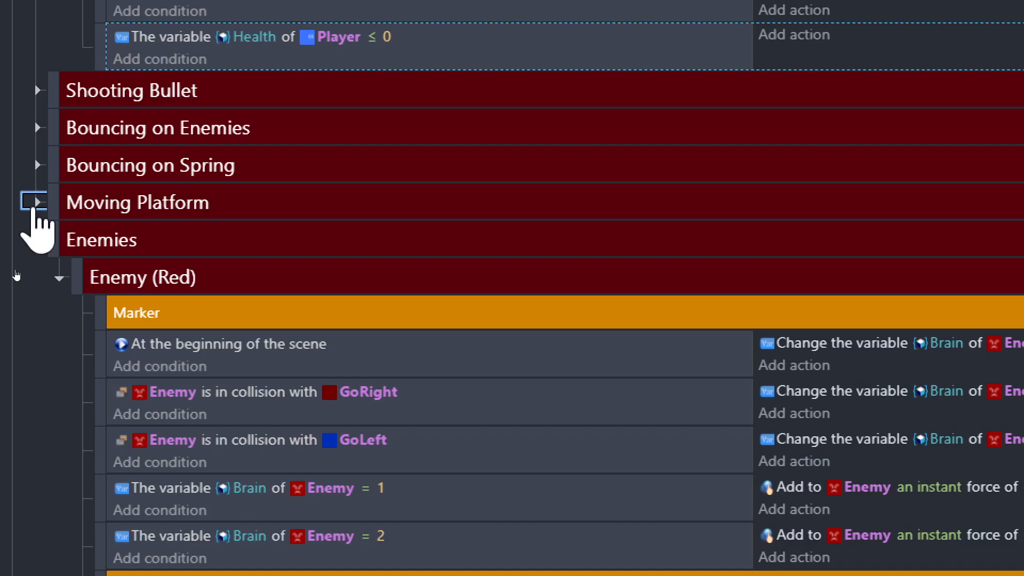
left_click(53, 280)
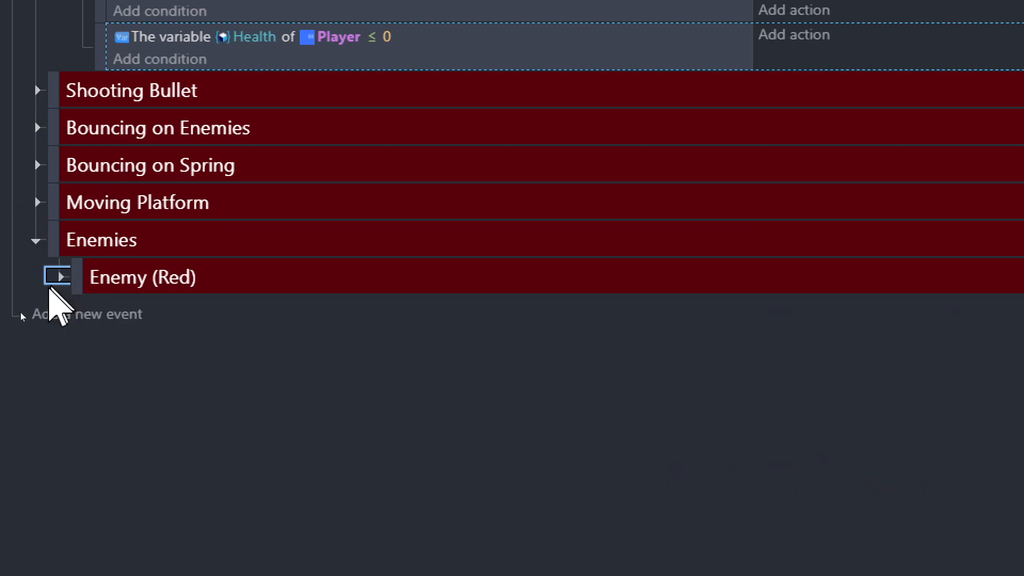
scroll(24, 160, "up", 4)
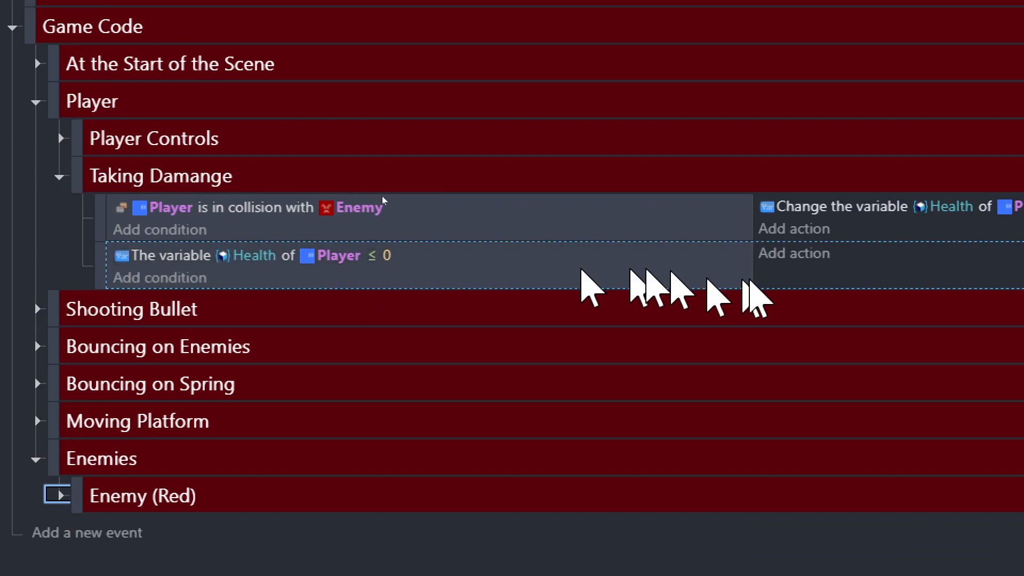
Add an action to the Health ≤ 0 event that deletes the Player object
left_click(800, 258)
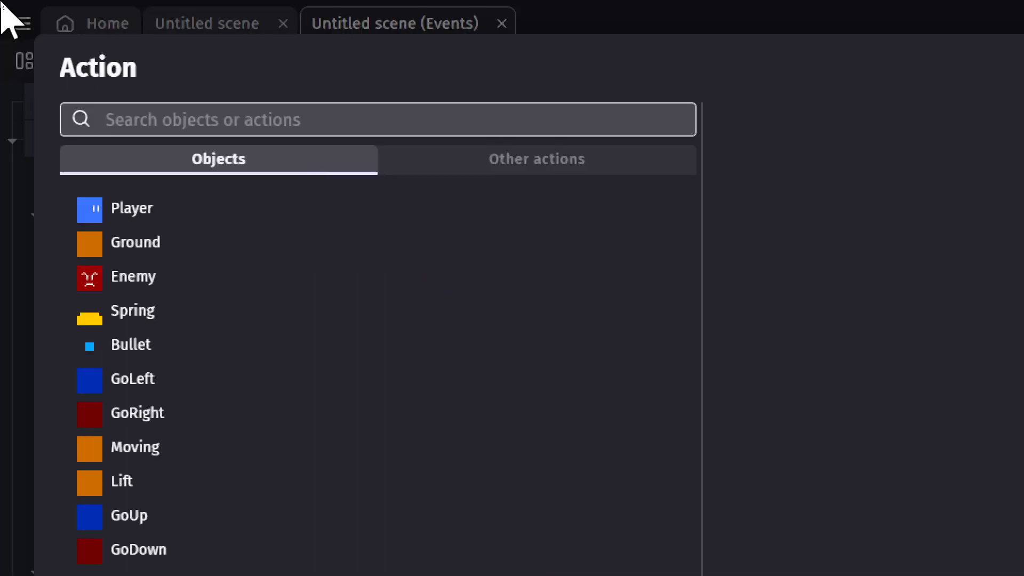
type("dele")
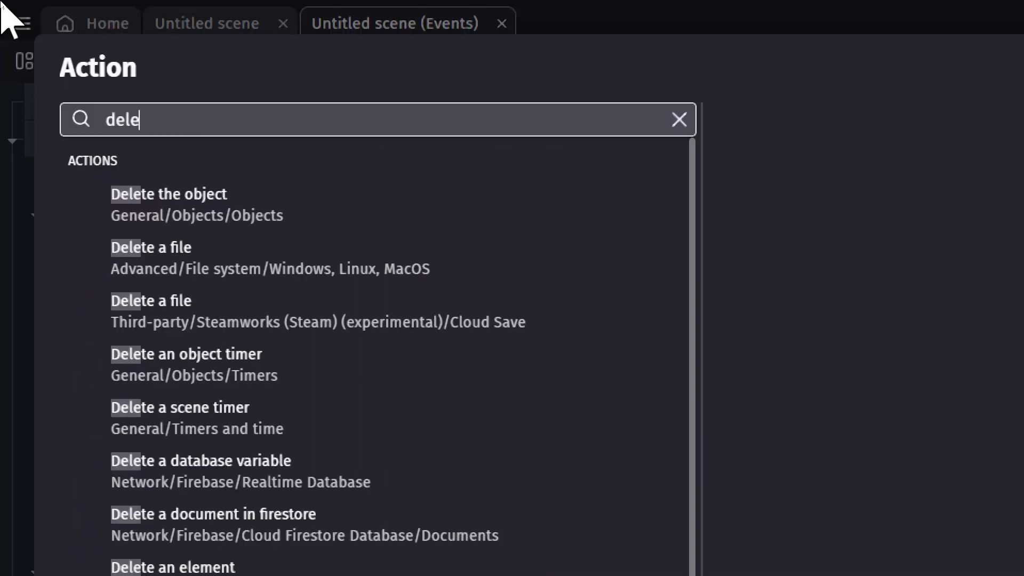
type("te player")
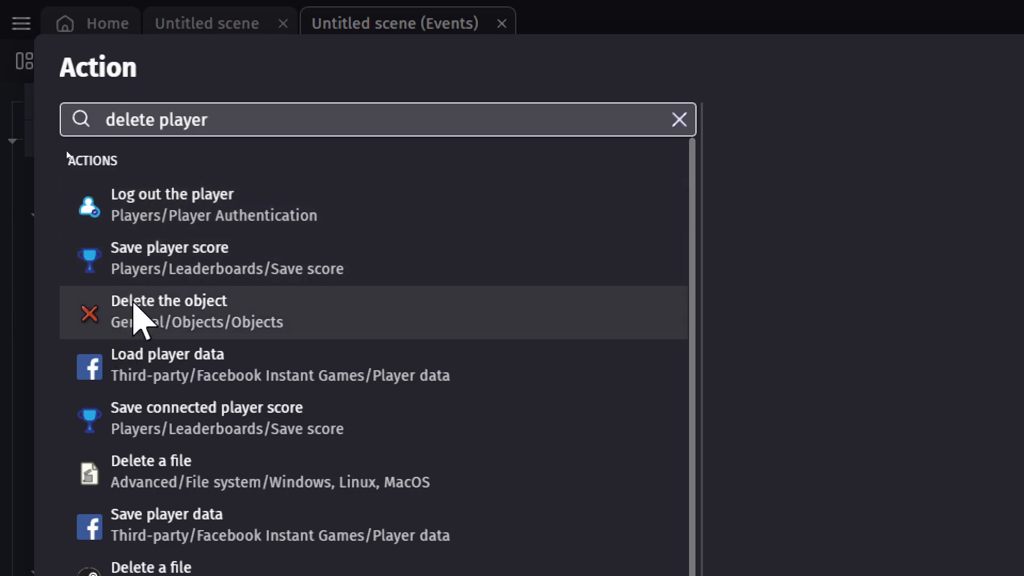
left_click(135, 307)
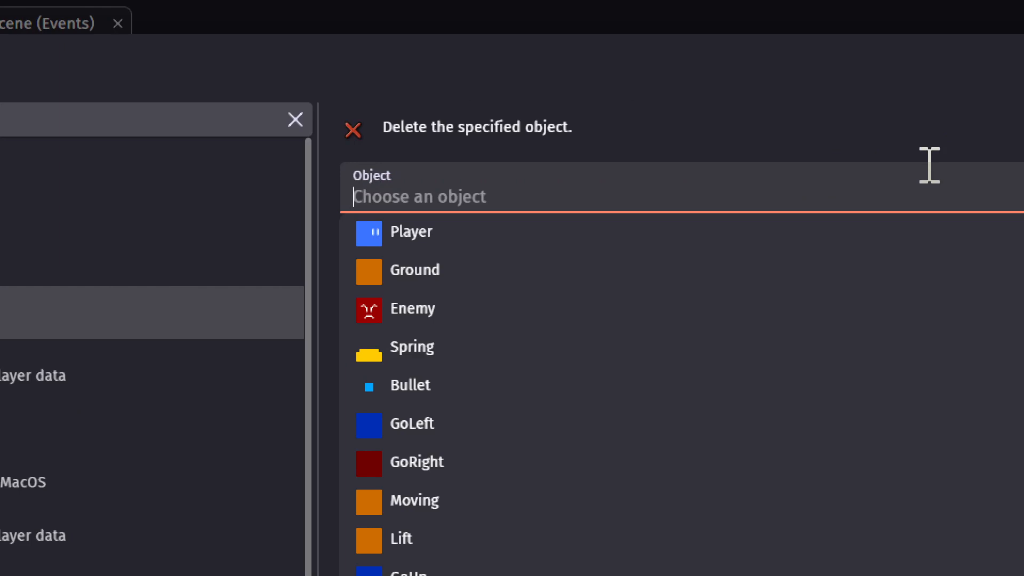
key("Down")
key("Return")
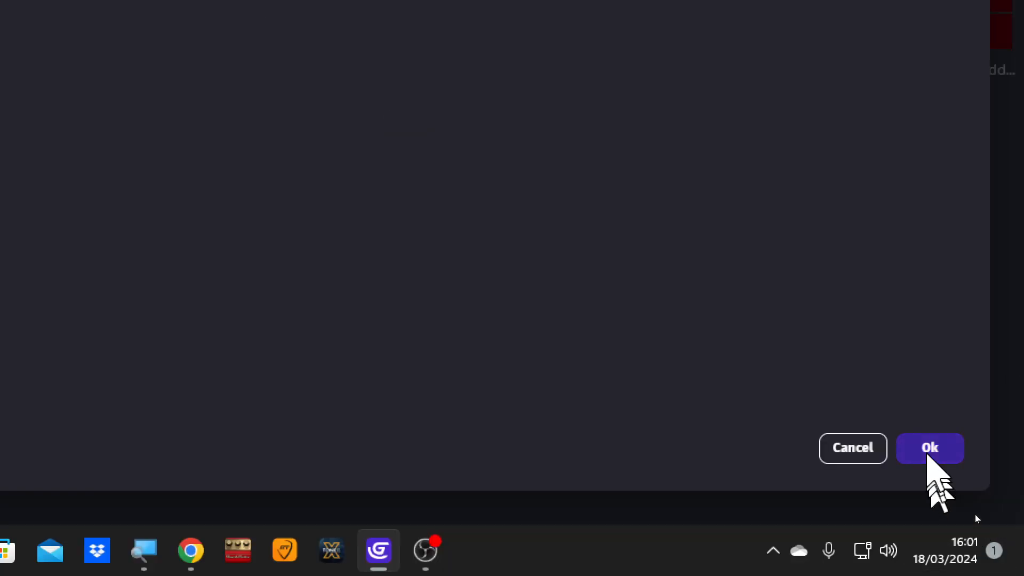
left_click(929, 451)
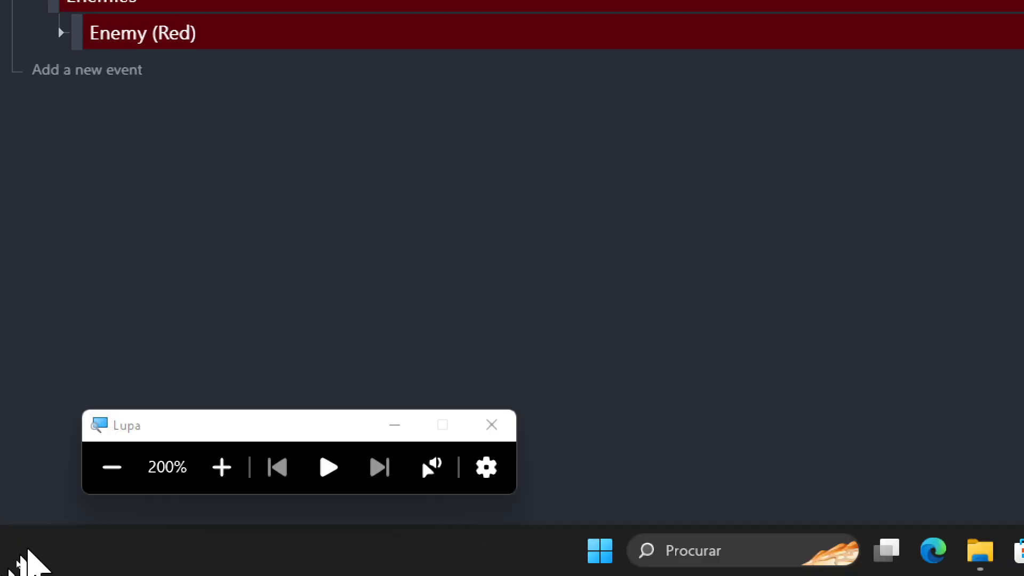
Preview the game, run the player into the red enemy to test the damage events, and close the preview
left_click(120, 466)
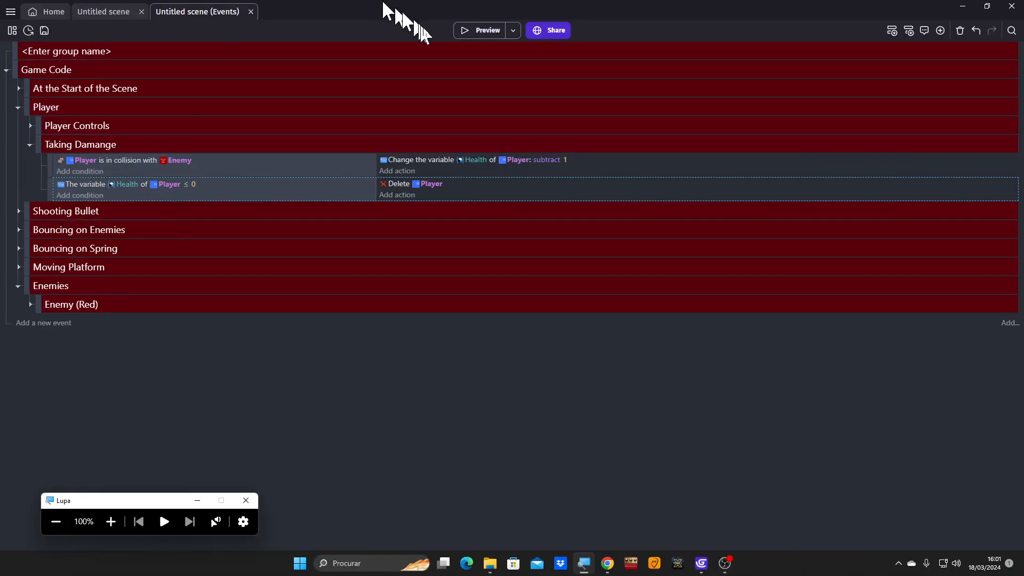
left_click(481, 32)
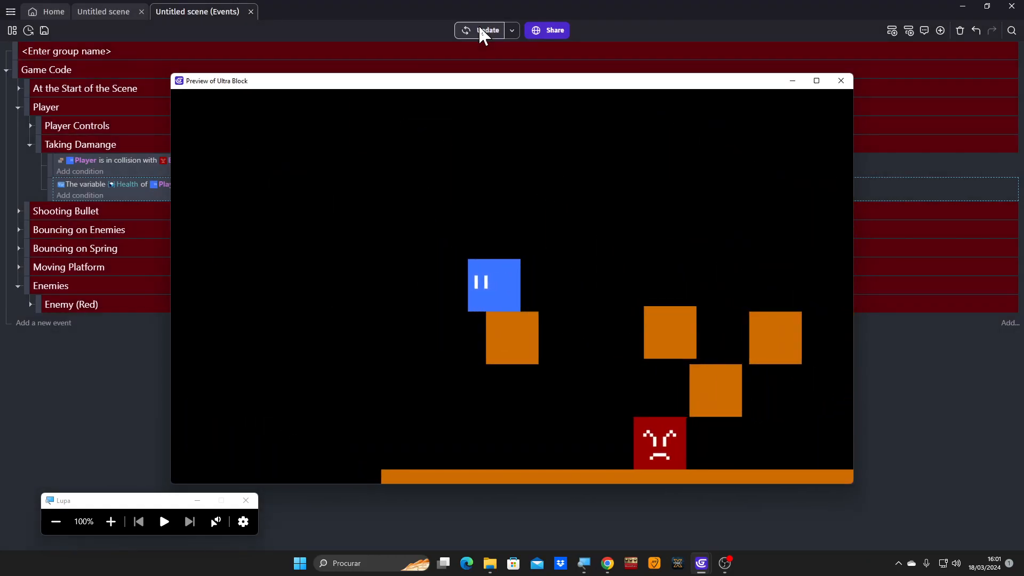
key("Right")
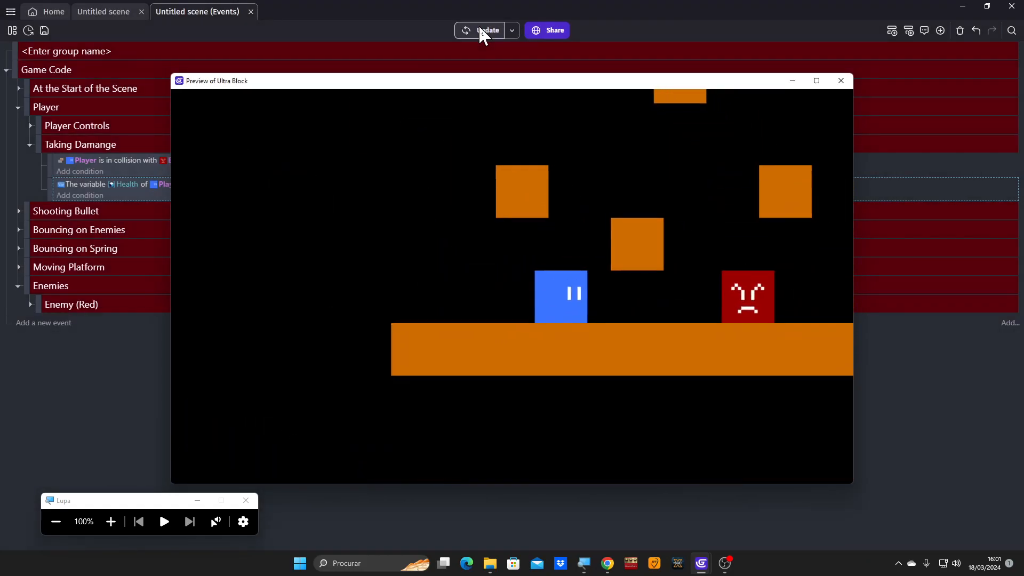
key("Right")
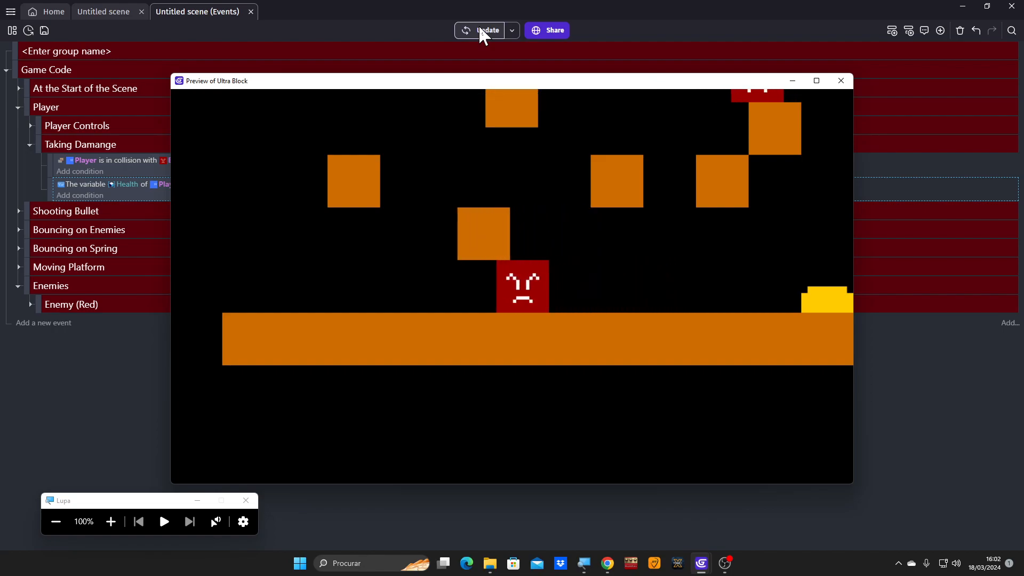
left_click(841, 81)
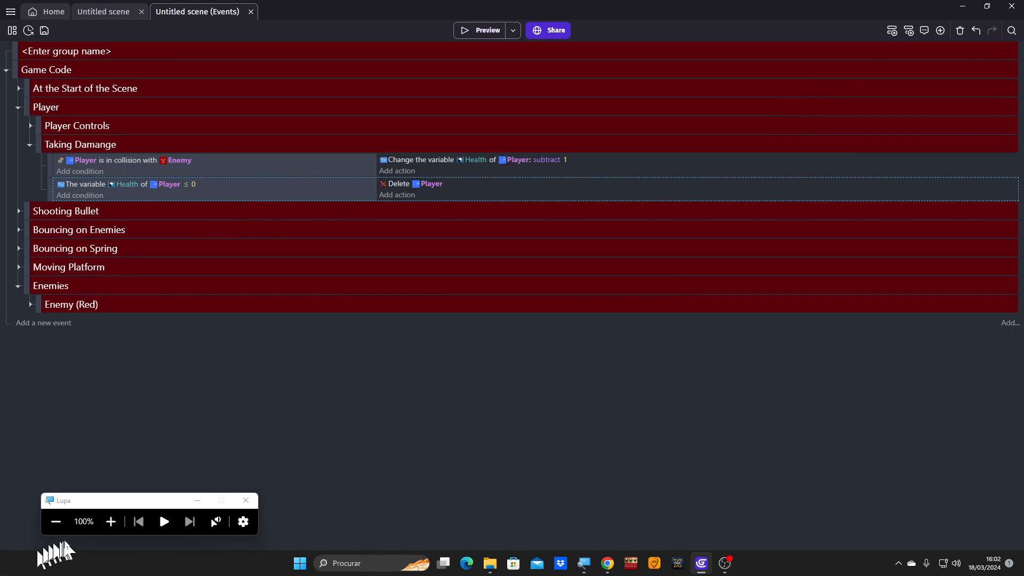
Add a Trigger once while true condition to the Player–Enemy collision event
left_click(111, 521)
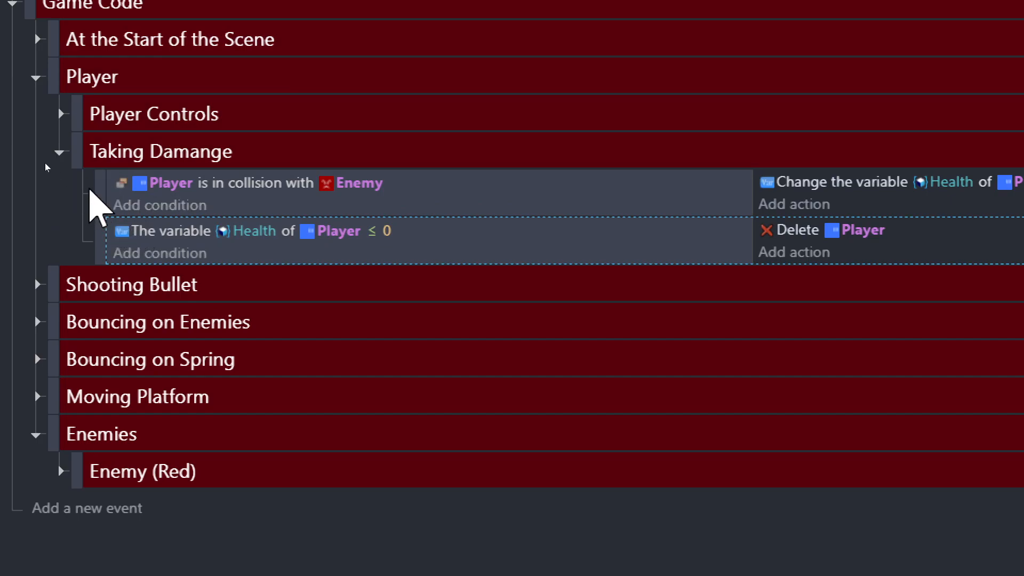
left_click(144, 183)
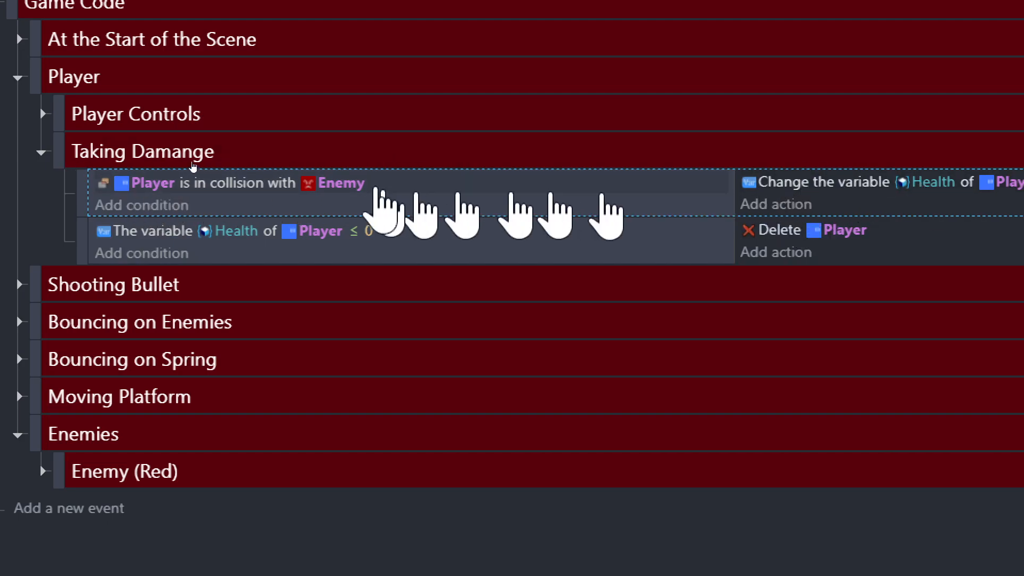
left_click(269, 184)
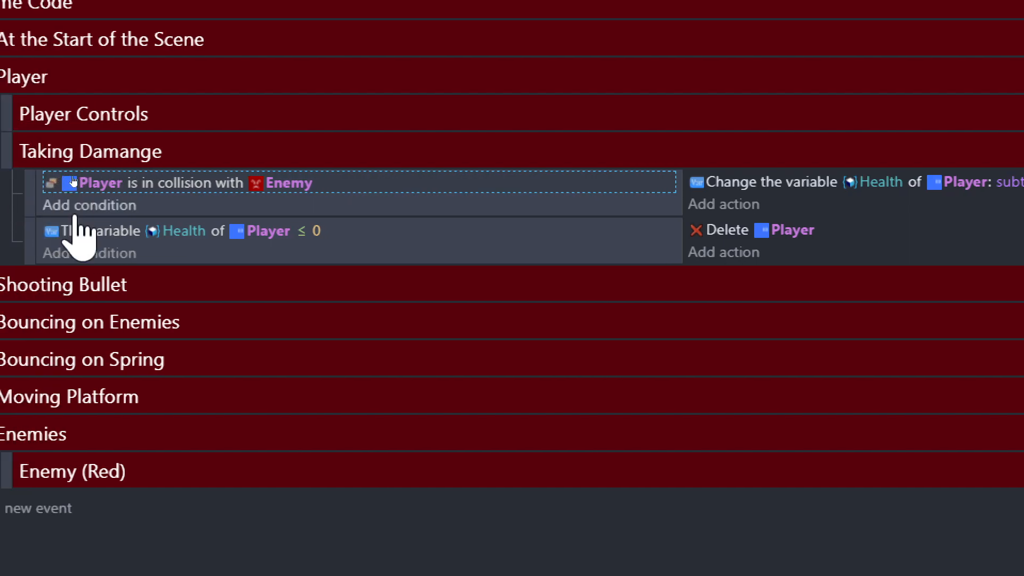
left_click(75, 209)
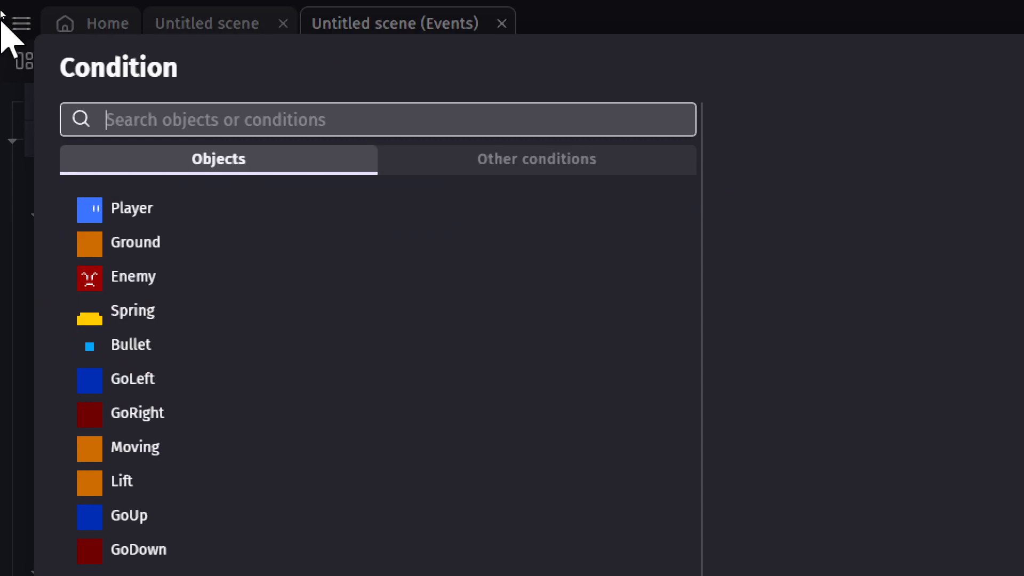
type("trigger ")
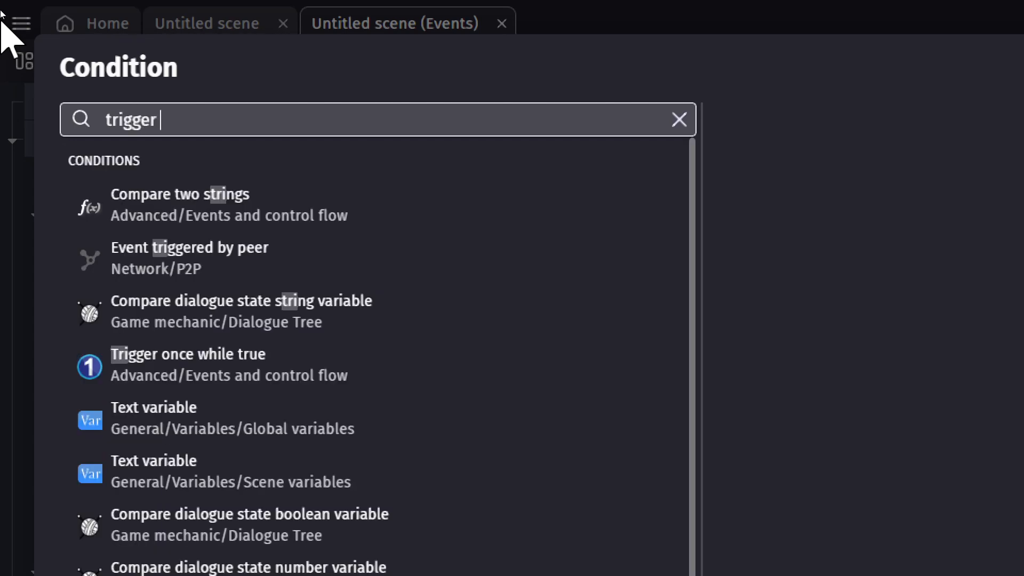
type("once")
left_click(140, 210)
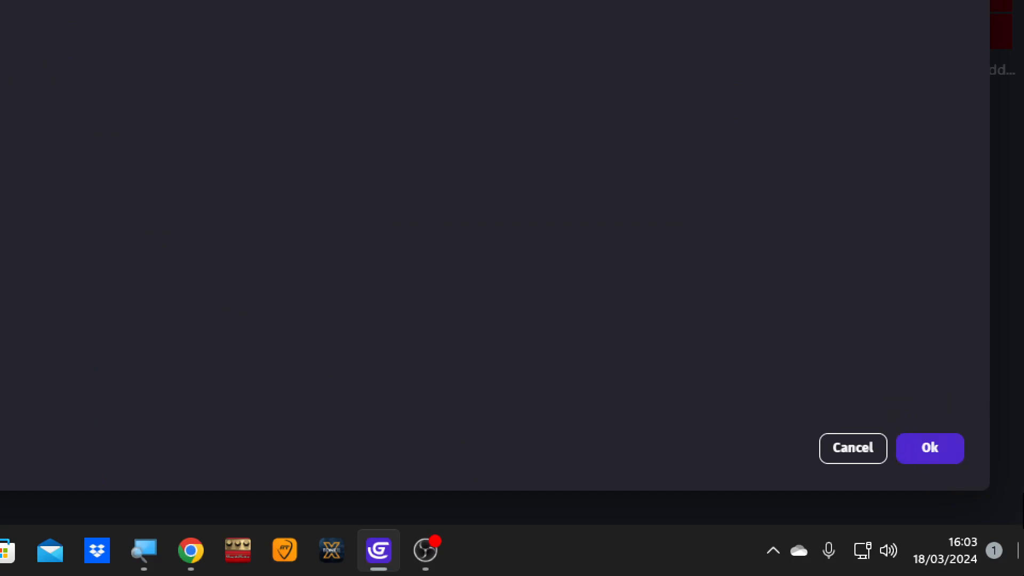
left_click(928, 448)
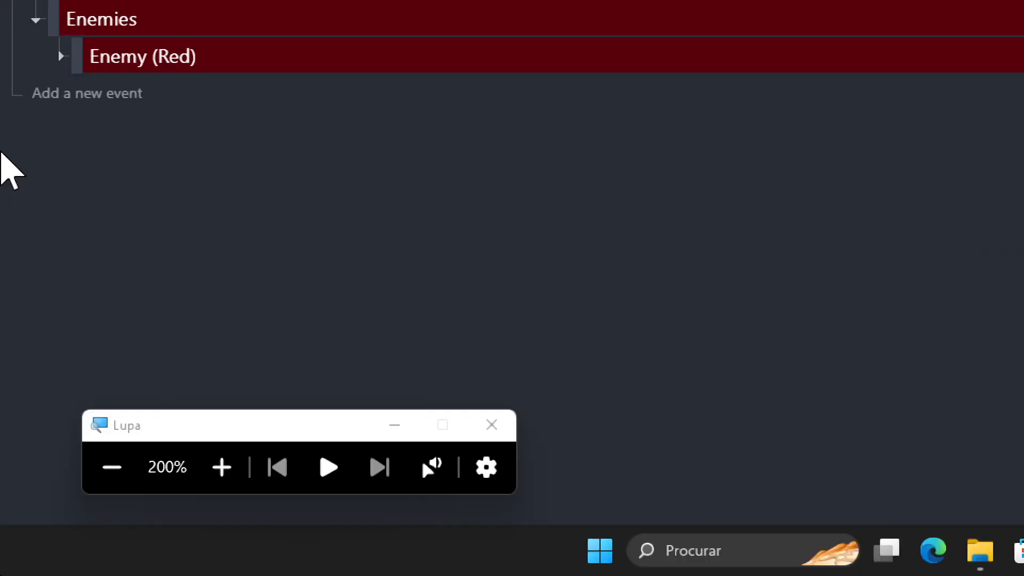
Preview the game with the Trigger once condition, move the player through the ground enemy, and close the preview
left_click(103, 483)
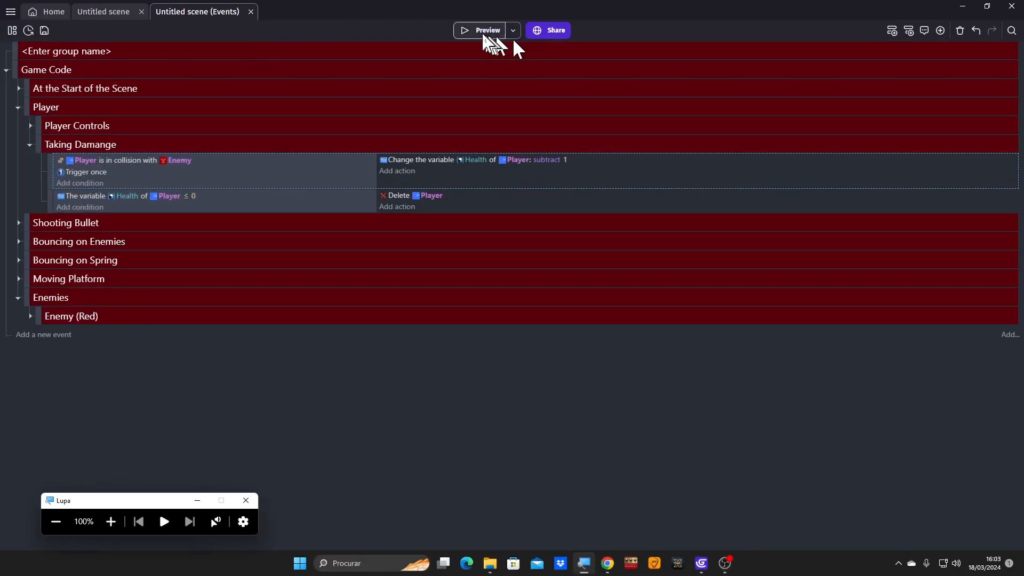
left_click(481, 32)
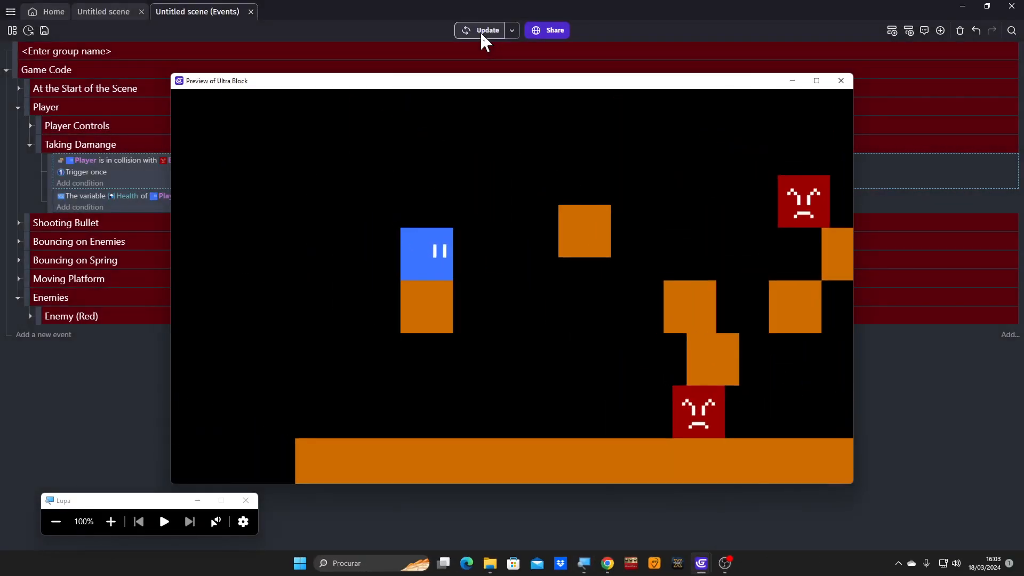
key("Left")
key("Right")
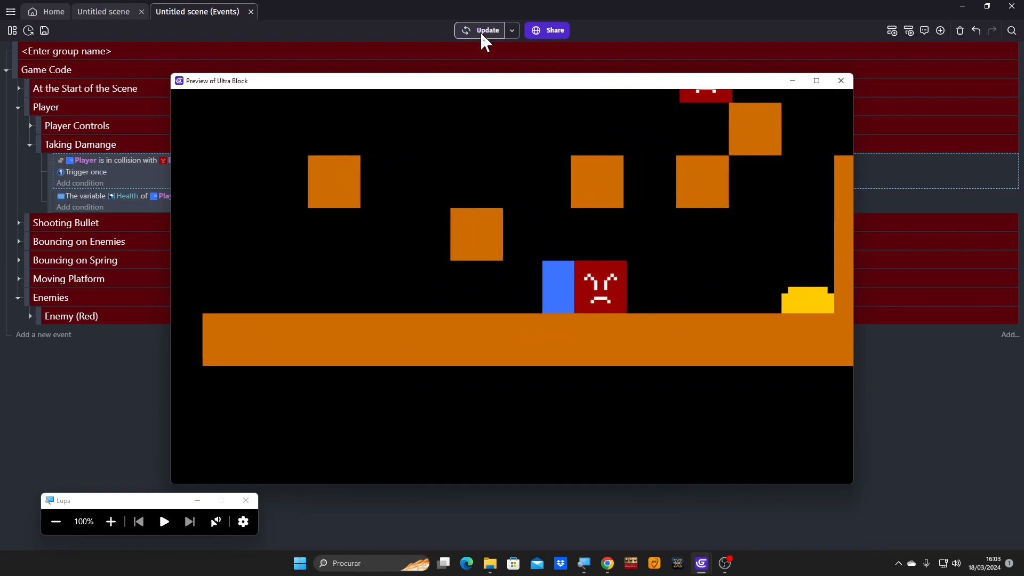
key("Right")
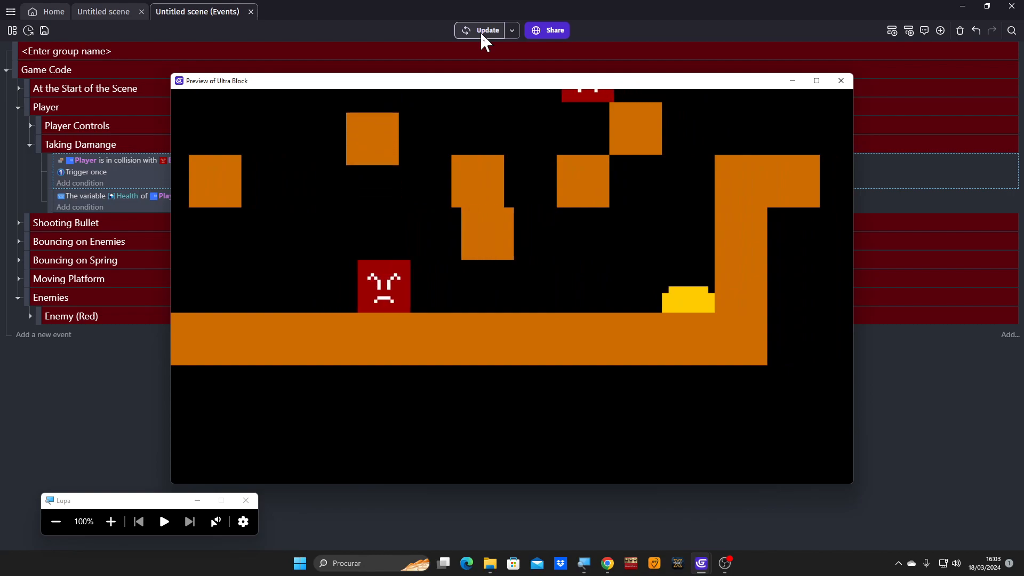
left_click(840, 81)
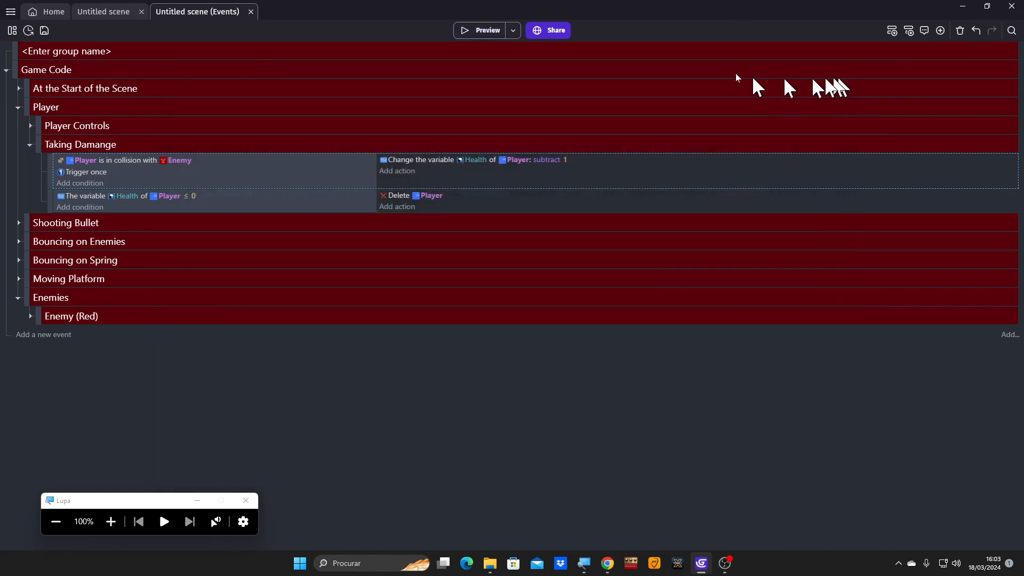
Preview the game, move the player back and forth through the ground enemy to test repeated damage, and close the preview
left_click(465, 31)
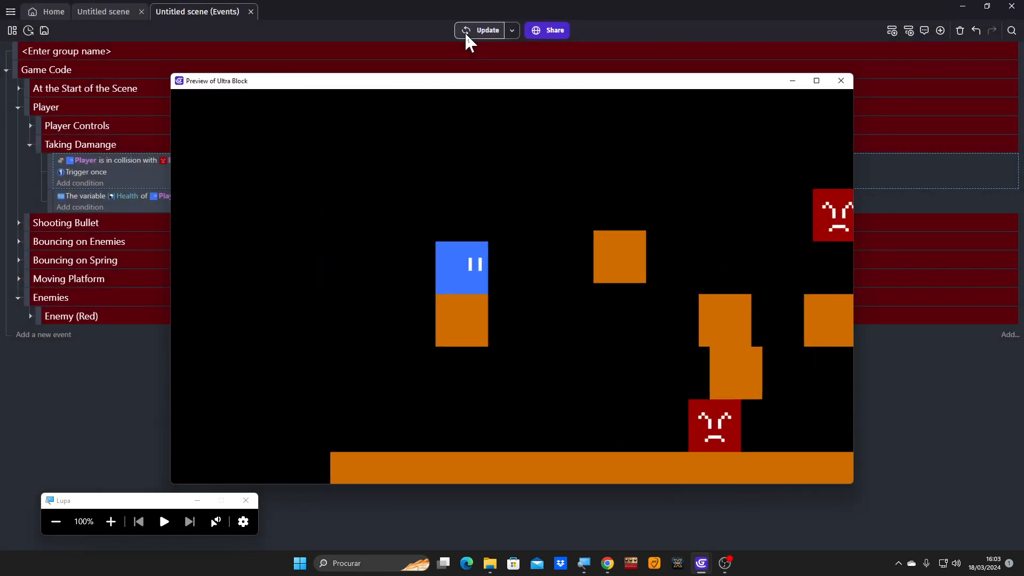
key("Right")
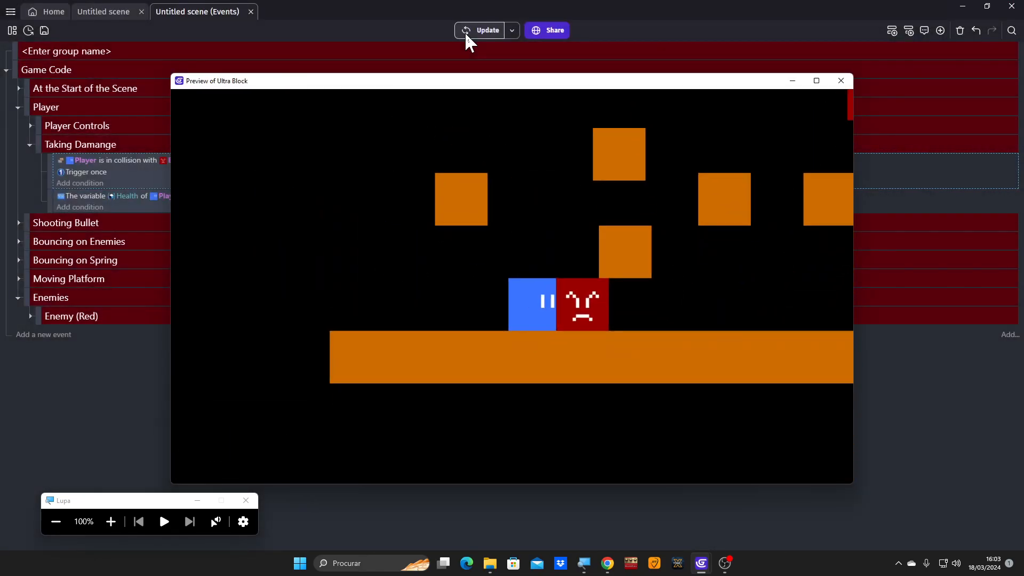
key("Right")
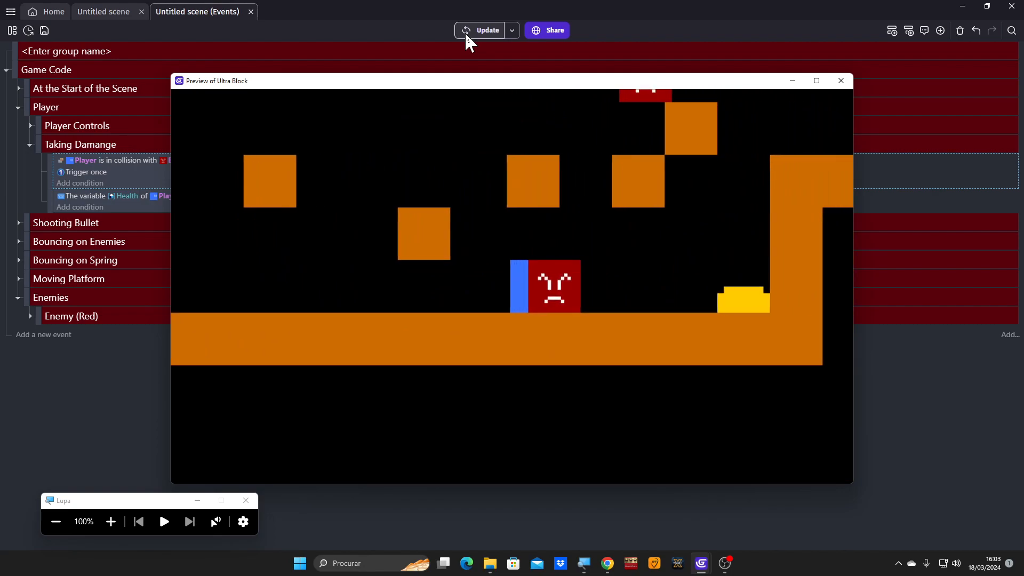
key("Left")
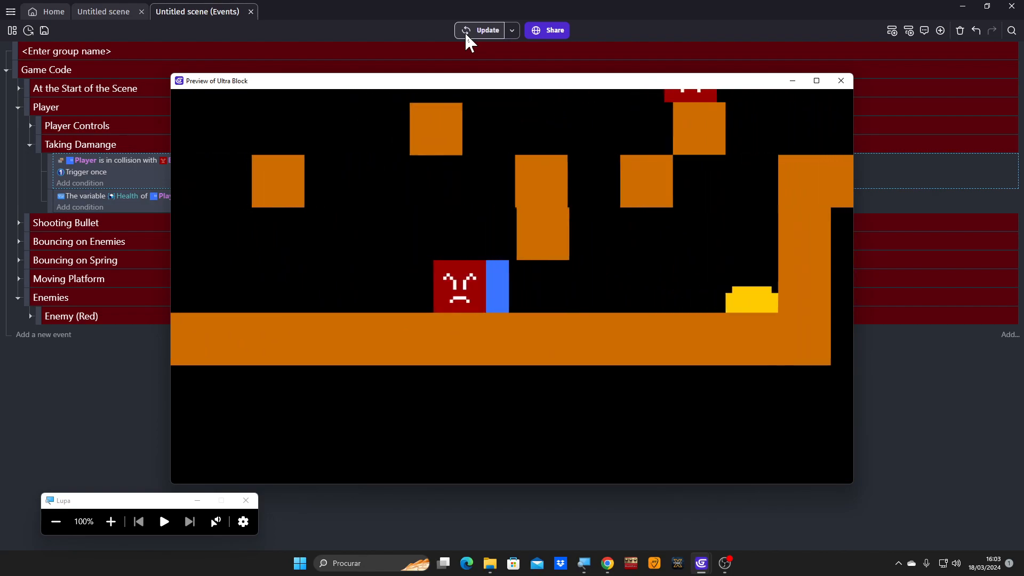
key("Right")
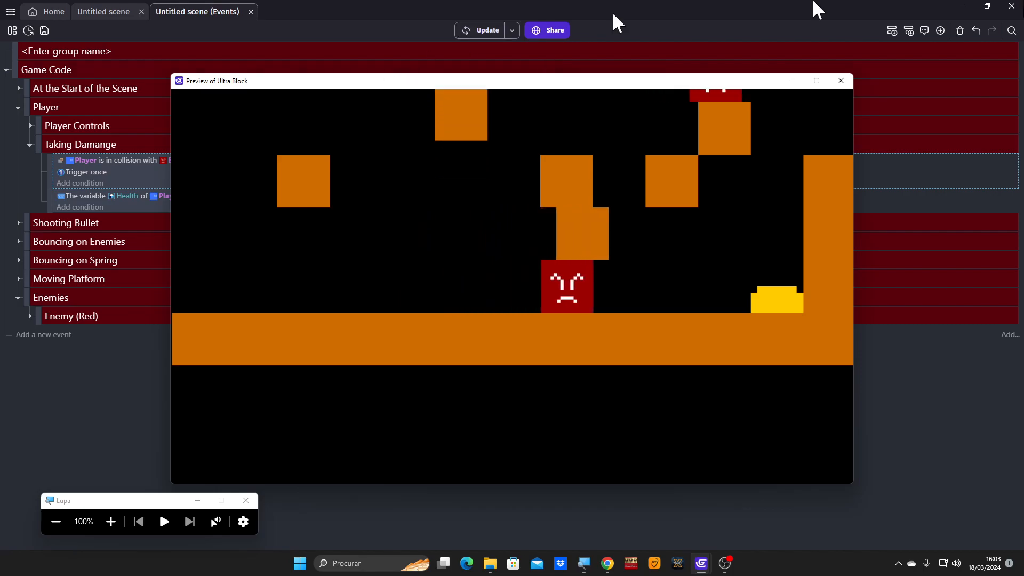
left_click(841, 81)
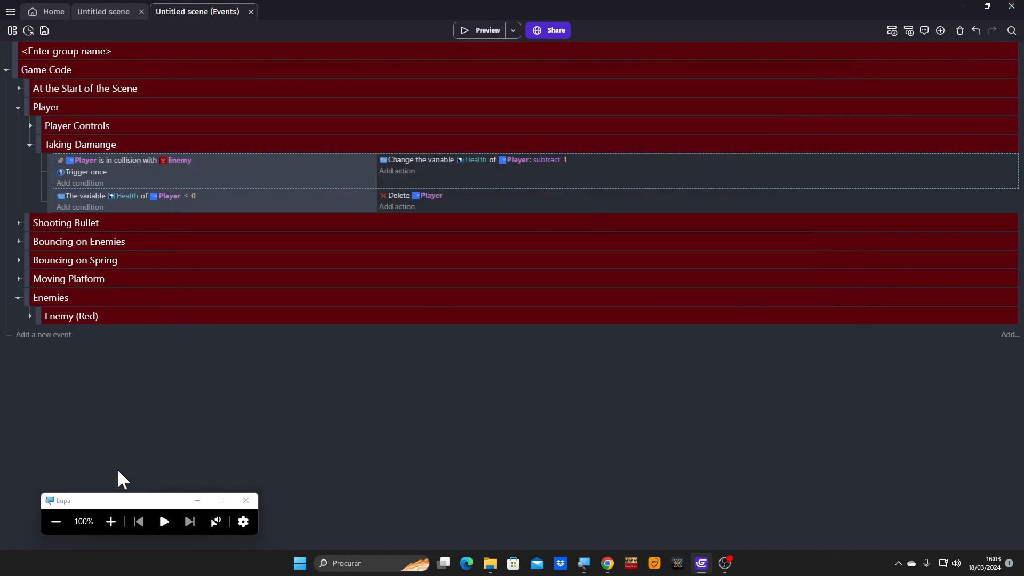
left_click(110, 522)
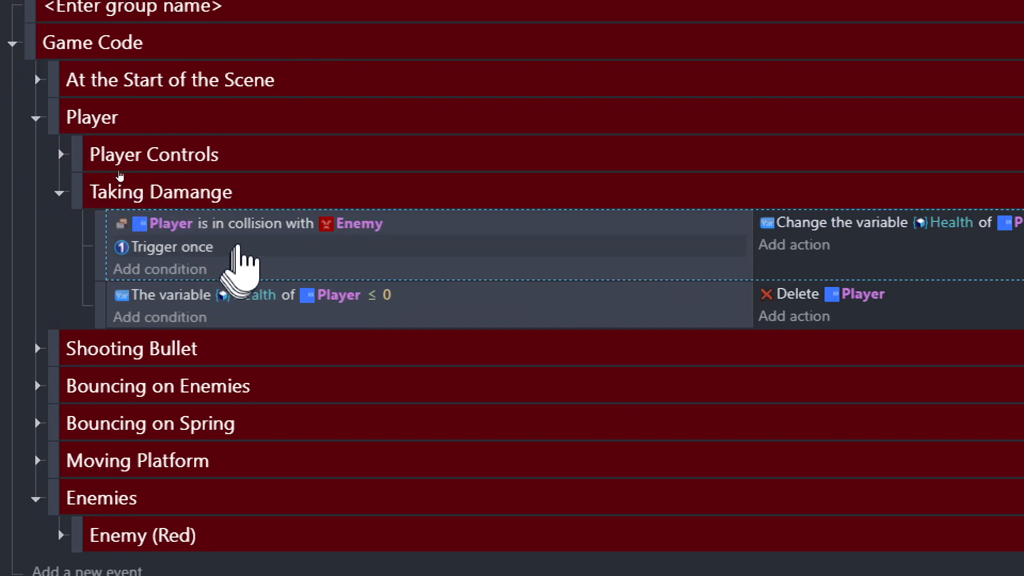
left_click(145, 249)
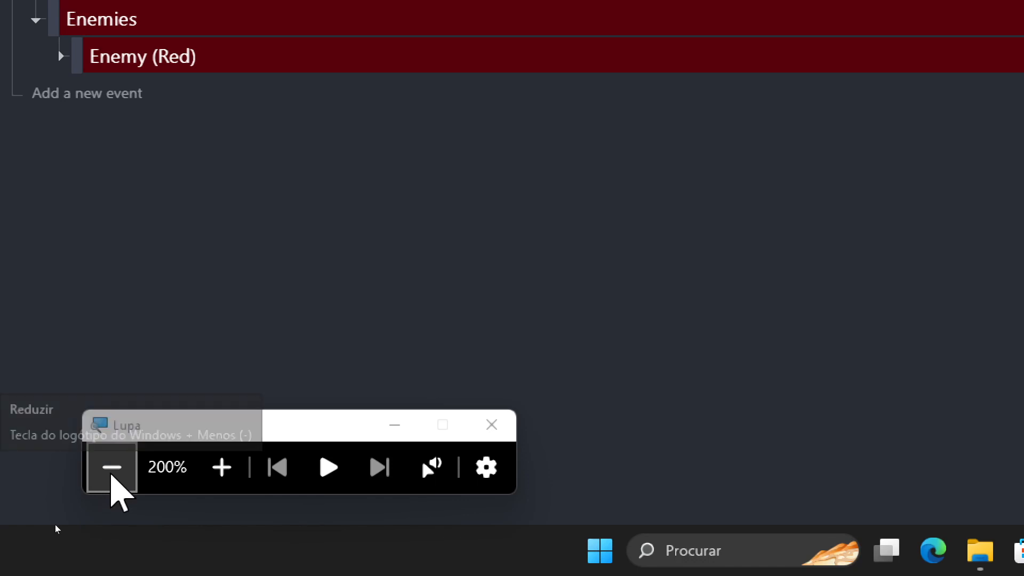
left_click(112, 472)
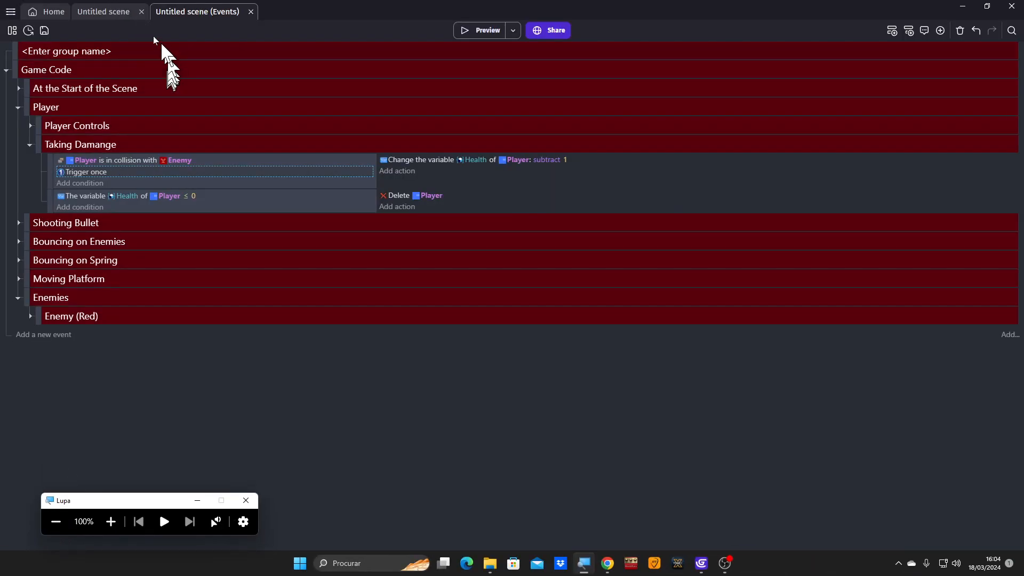
Open the Player object for editing from the scene and rename its existing animation as Idle
left_click(96, 10)
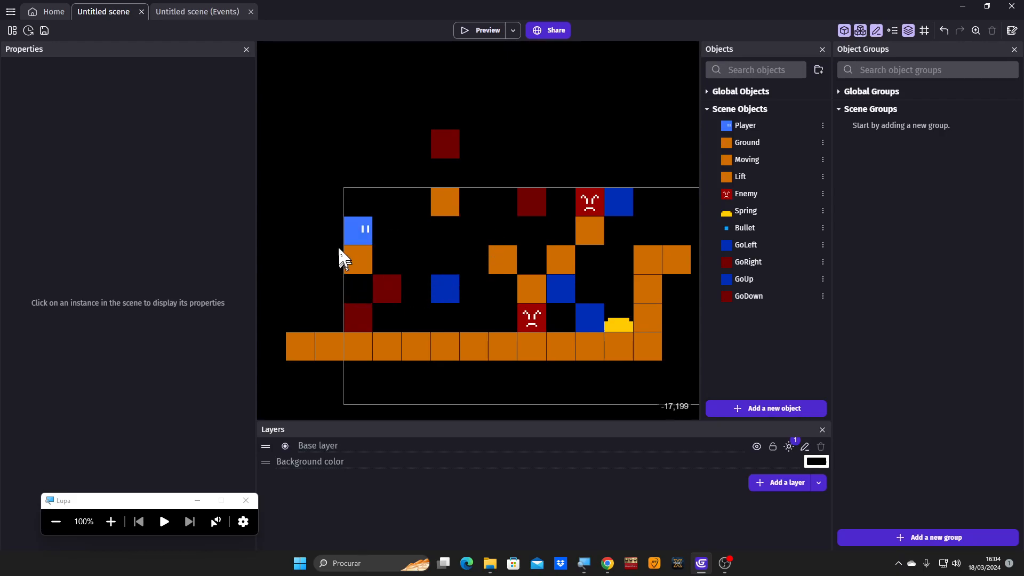
scroll(325, 251, "up", 4)
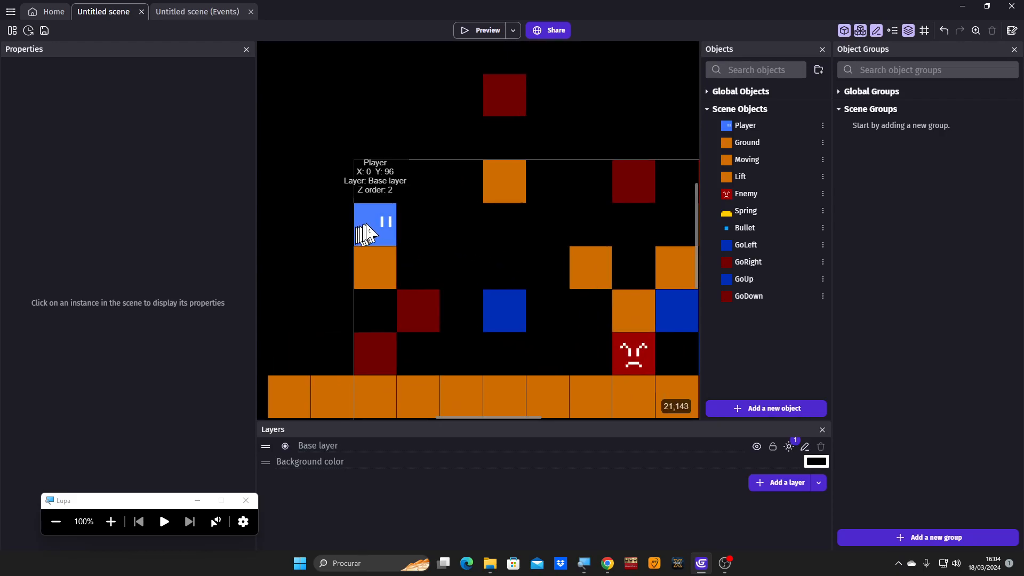
left_click(370, 229)
double_click(367, 223)
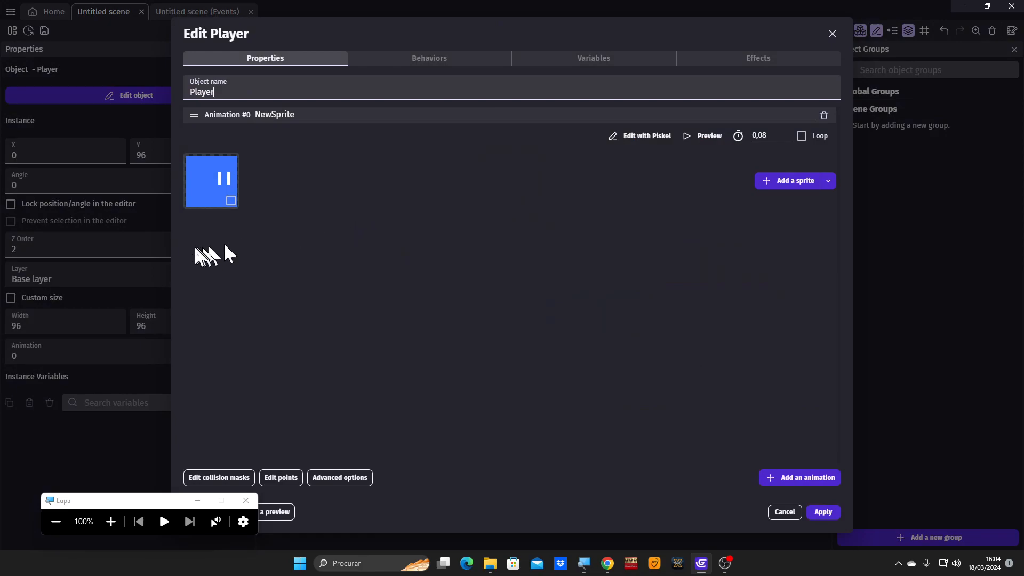
left_click(110, 521)
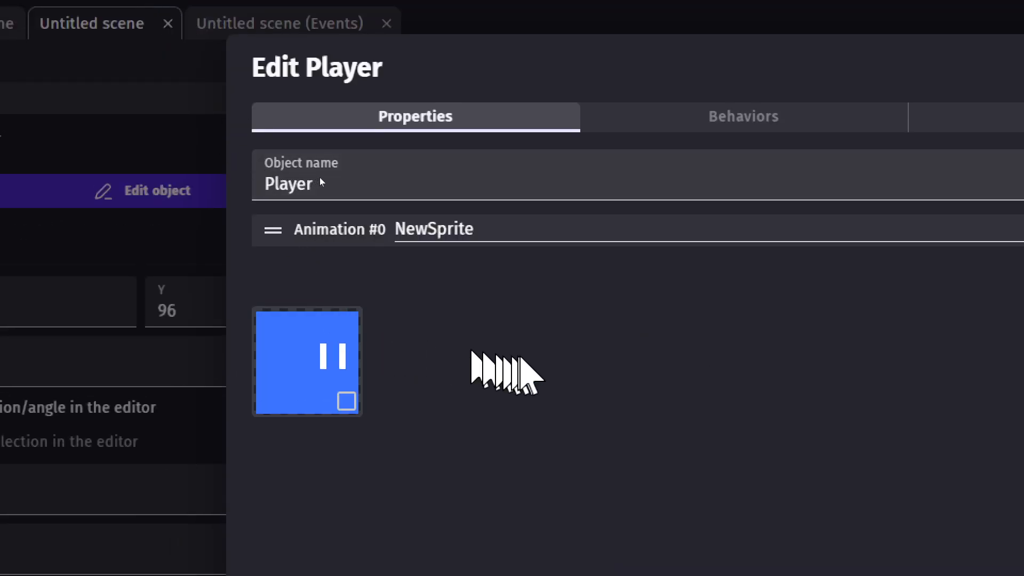
double_click(501, 232)
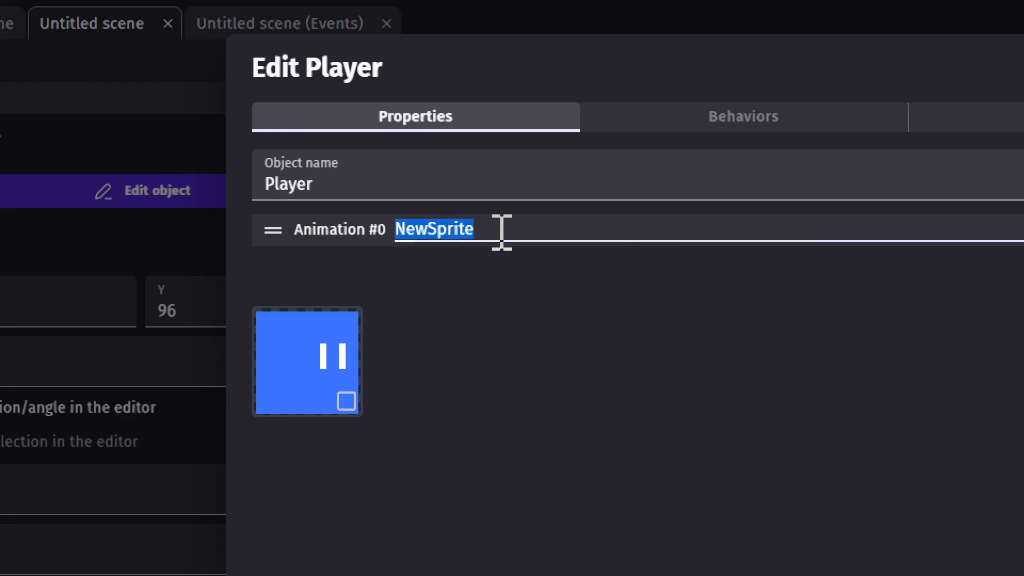
type("O")
key("BackSpace")
type("Id")
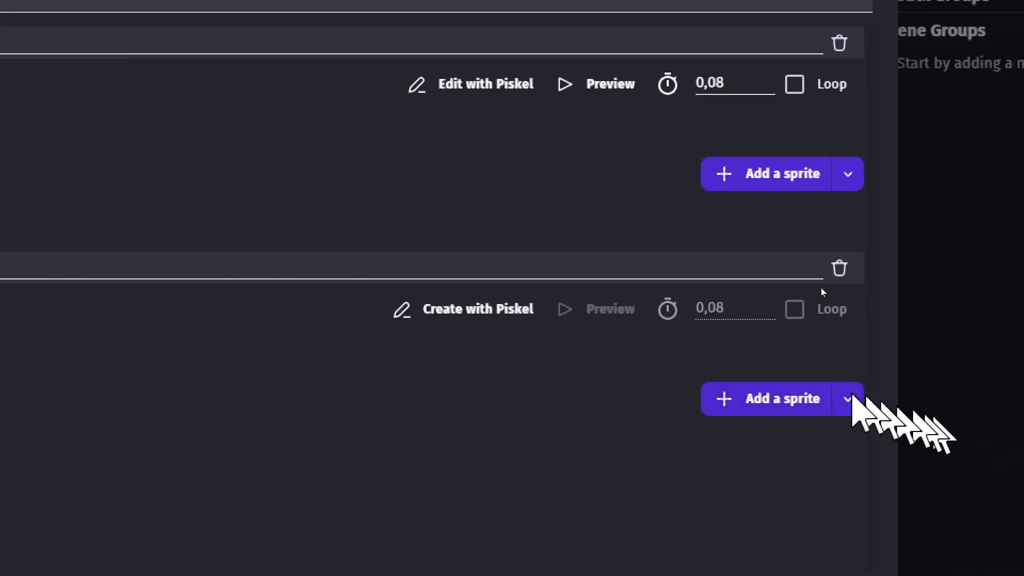
Add a second Player animation and start its sprite in Piskel with the canvas resized to 96 × 96 px
left_click(748, 401)
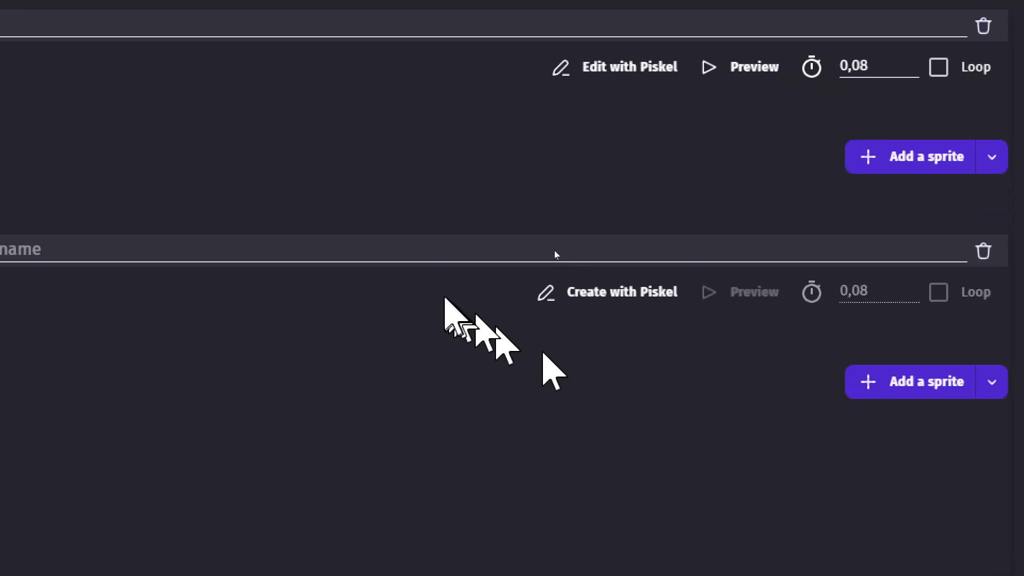
left_click(599, 293)
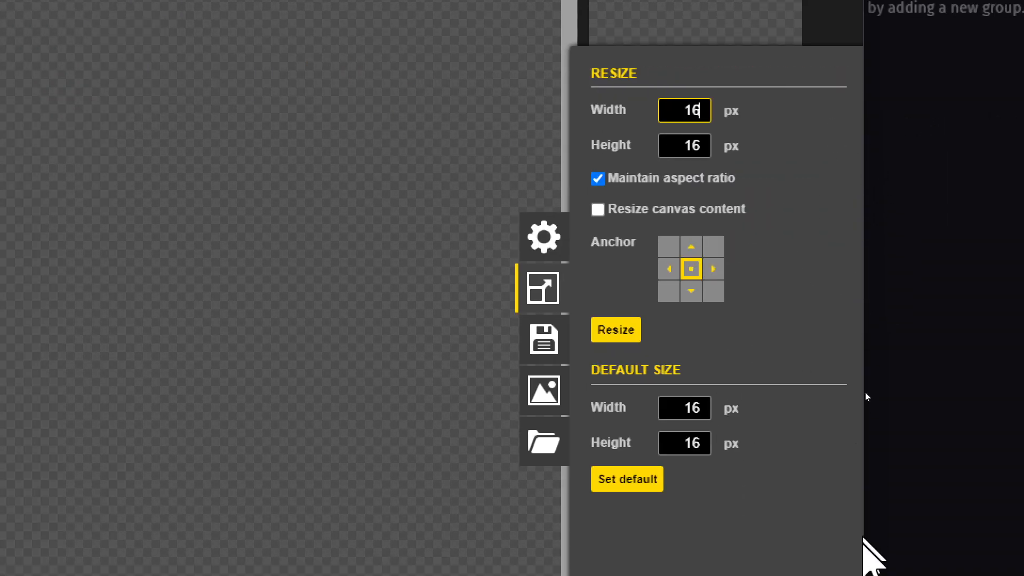
double_click(700, 410)
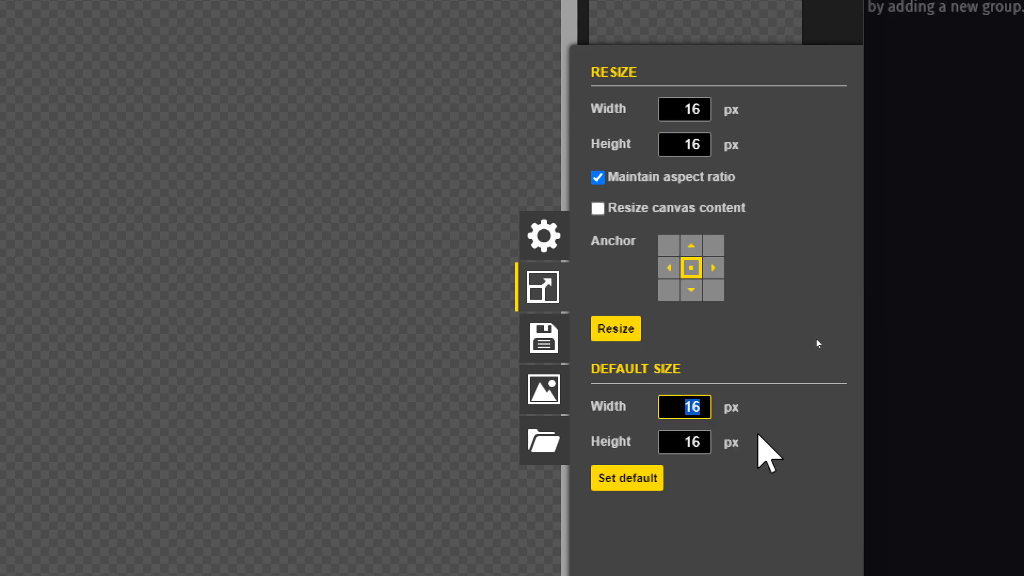
double_click(688, 109)
type("96")
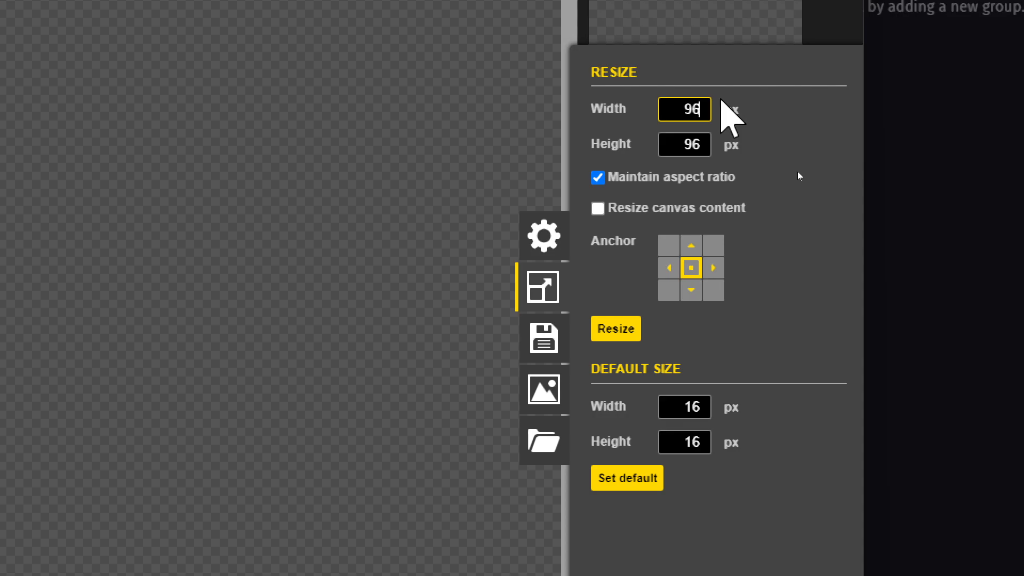
key("Return")
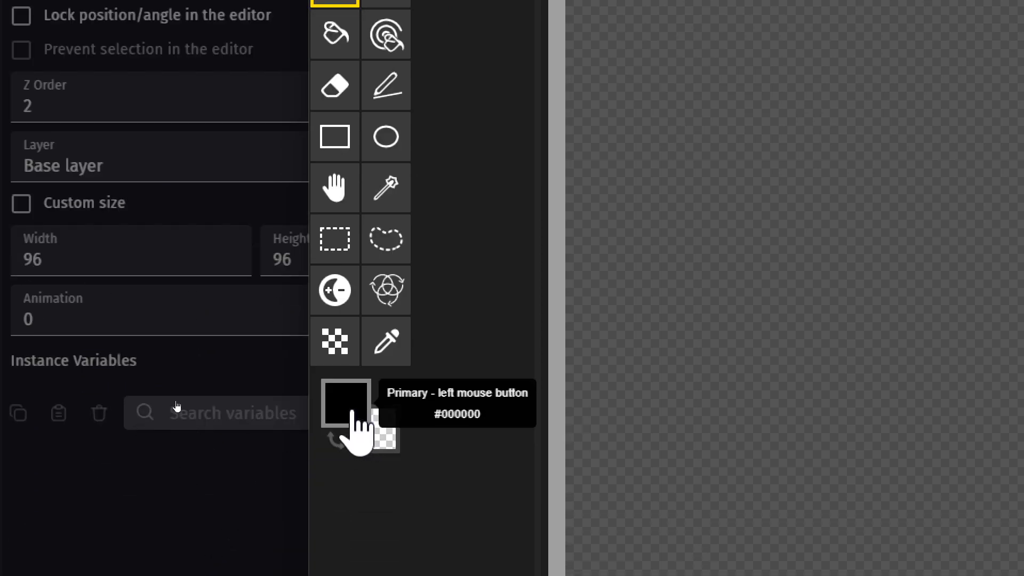
Set the primary color to bright cyan #00d2ff and fill the whole first frame with the Paint bucket tool
left_click(349, 410)
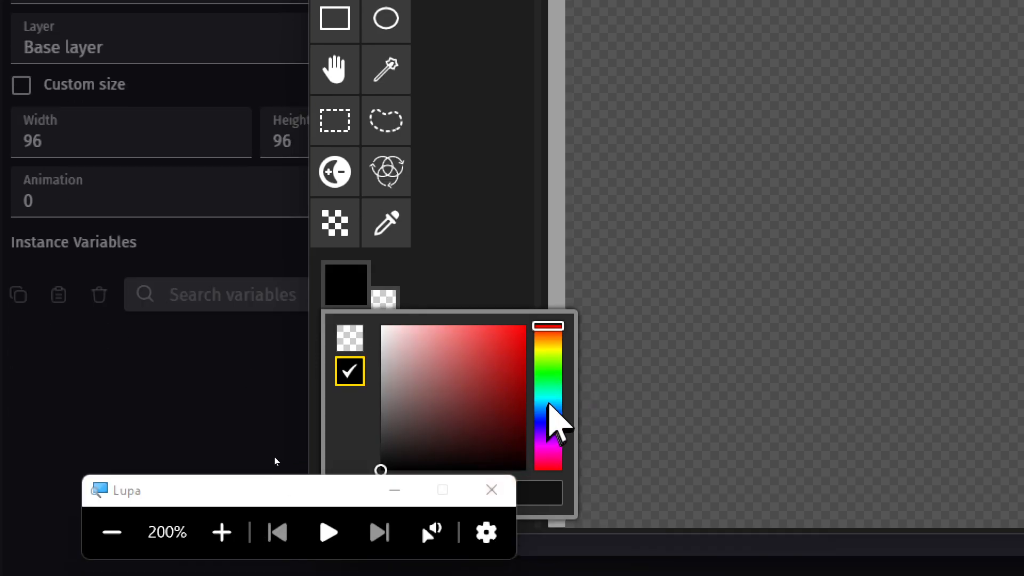
mouse_move(554, 405)
left_mouse_down()
mouse_move(569, 366)
mouse_move(567, 408)
mouse_move(576, 403)
left_mouse_up()
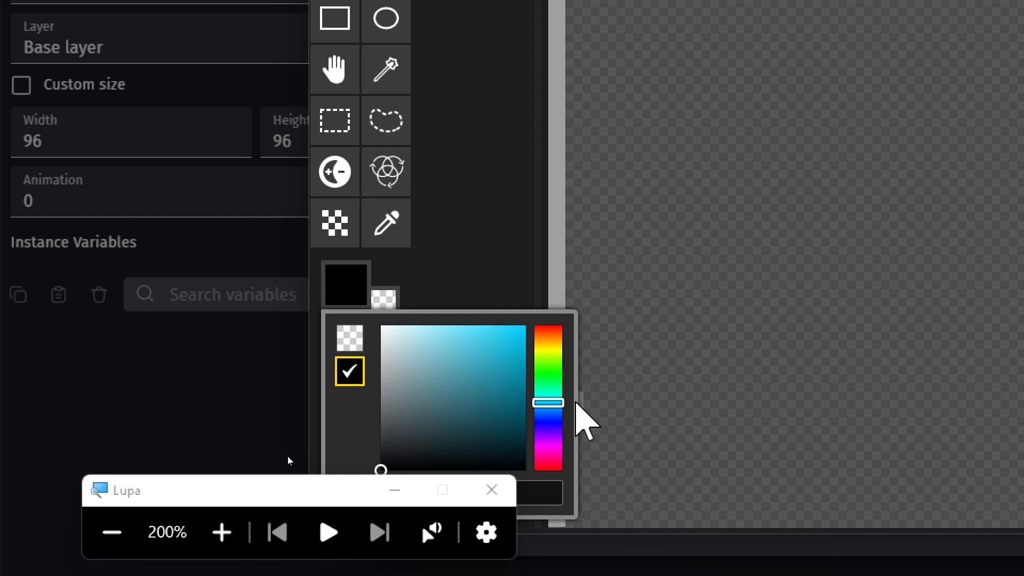
left_click(525, 325)
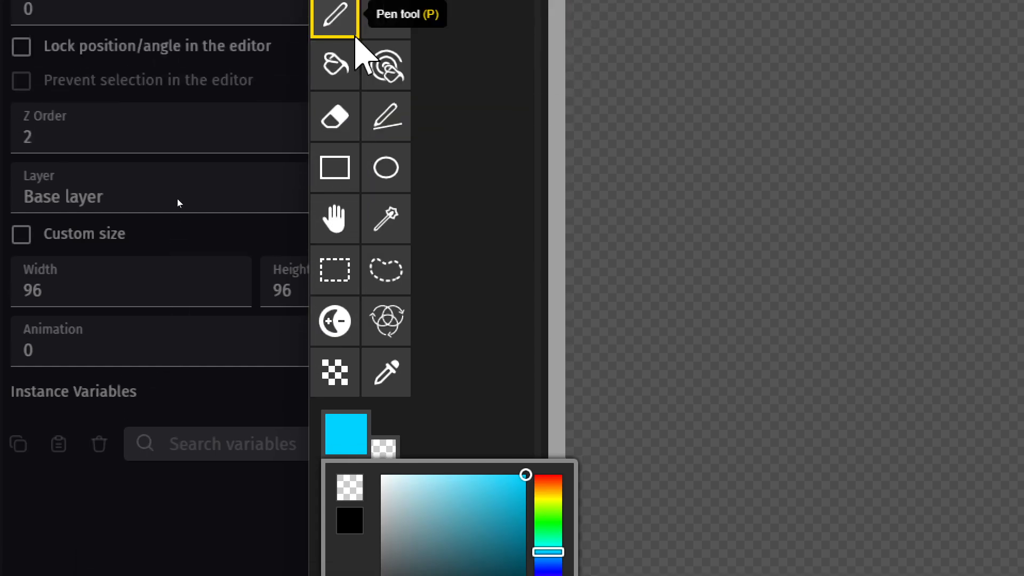
left_click(342, 78)
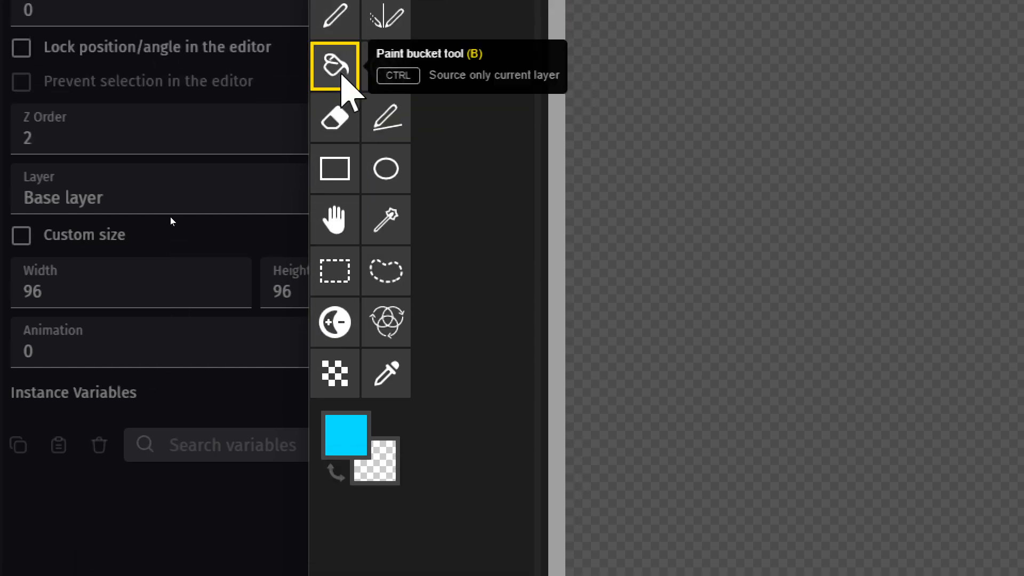
left_click(788, 195)
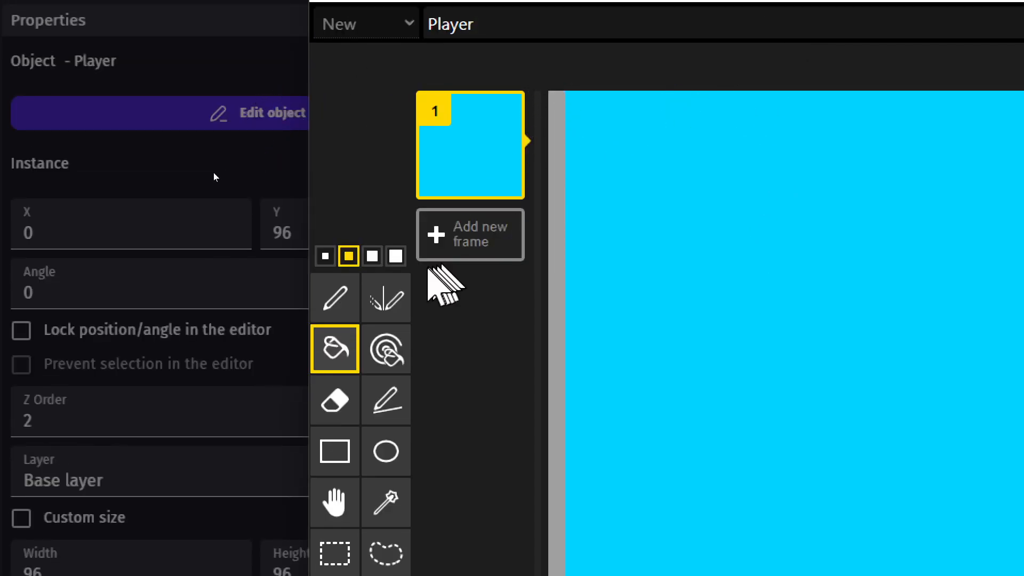
Add a second frame and fill it entirely with a darker shade of the same cyan
left_click(472, 234)
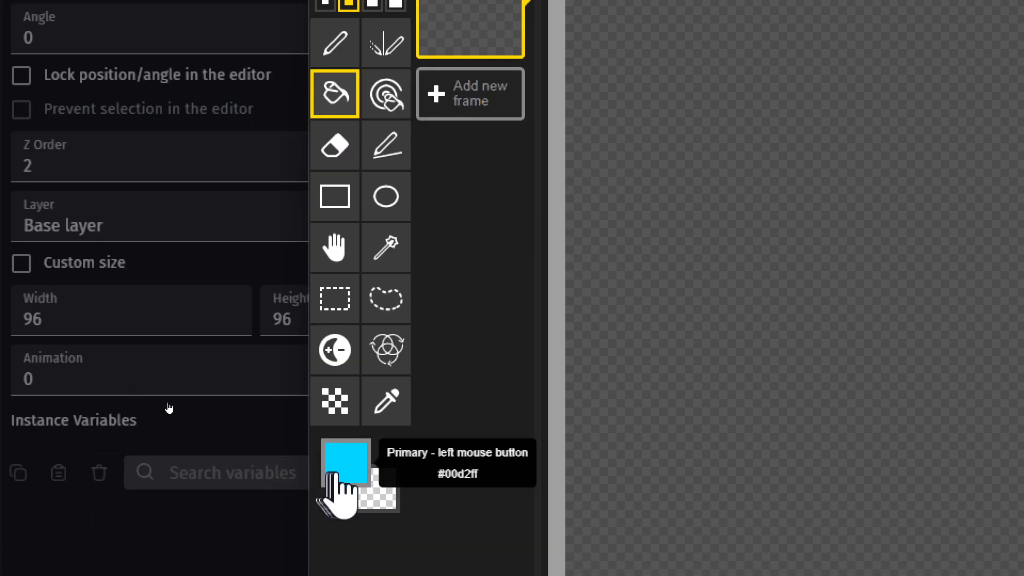
left_click(341, 469)
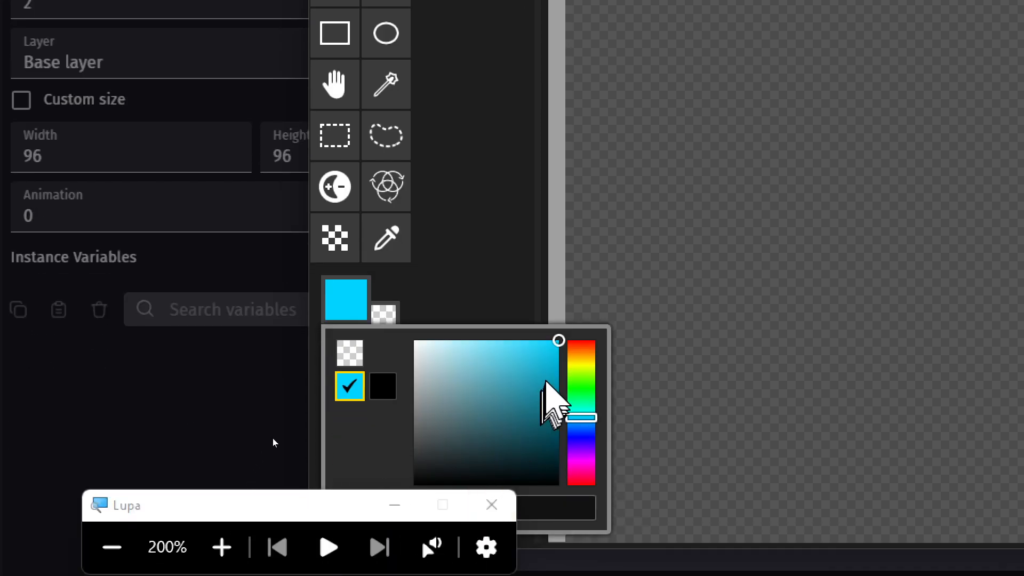
left_click_drag(550, 543, 563, 543)
left_click_drag(558, 380, 575, 380)
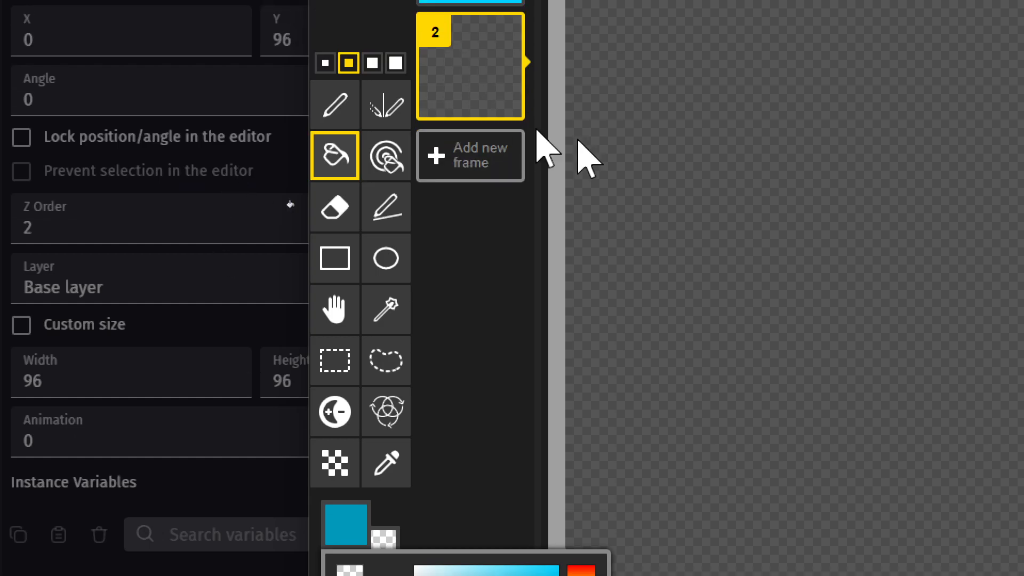
left_click(714, 135)
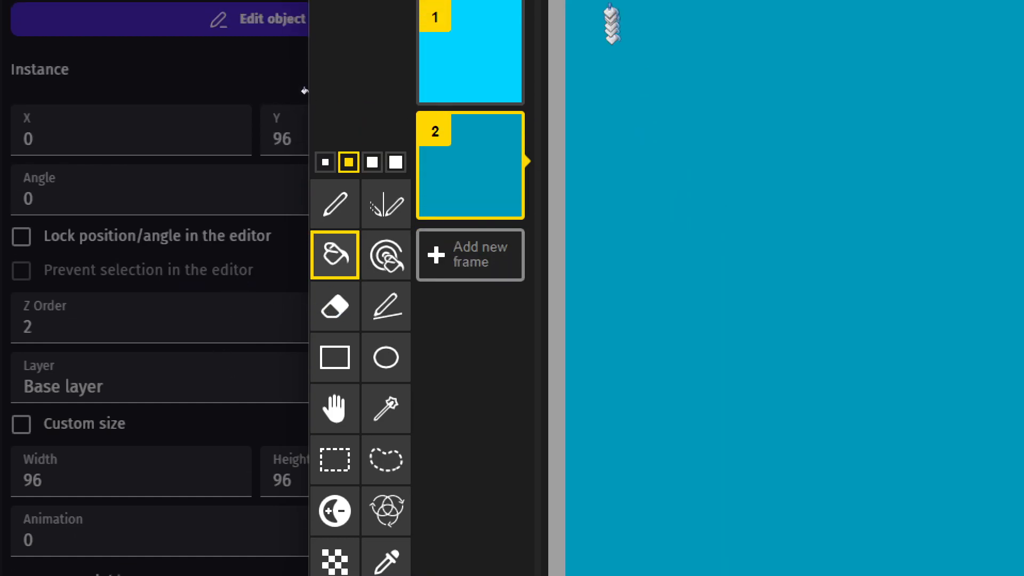
Add a third frame and fill it entirely with a still darker teal shade
left_click(482, 268)
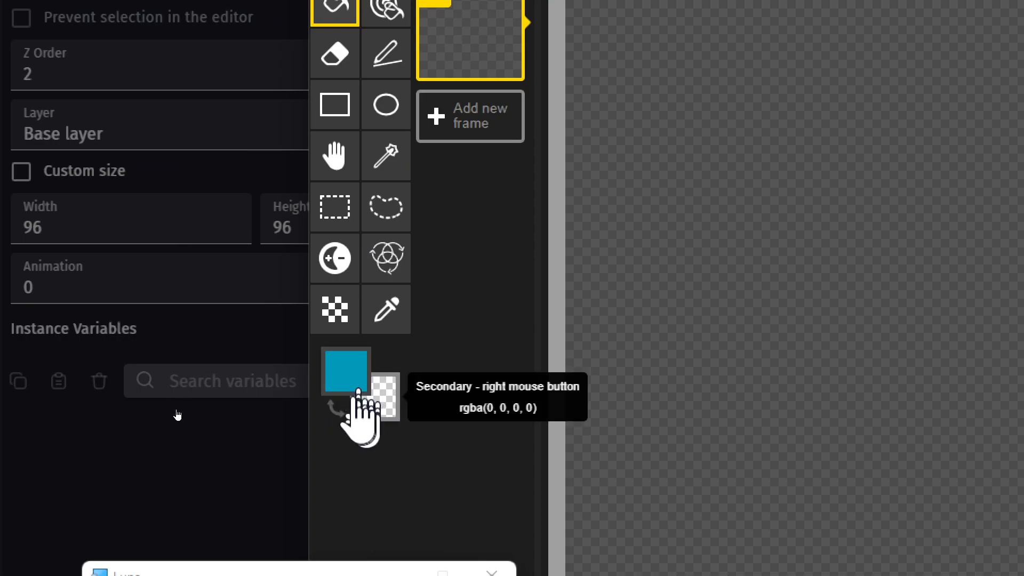
left_click(352, 373)
left_click(560, 472)
left_click_drag(571, 476, 573, 478)
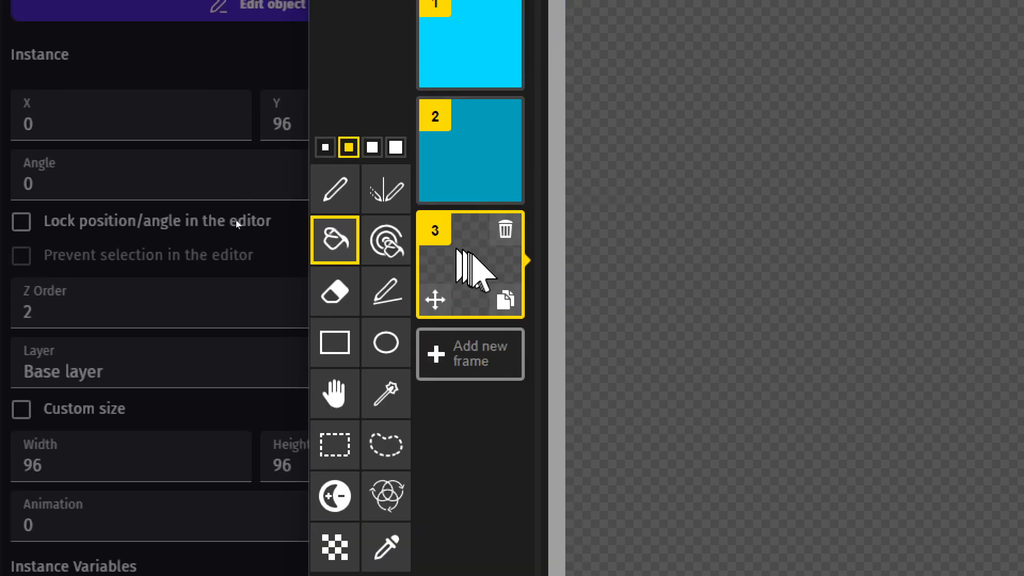
left_click(720, 230)
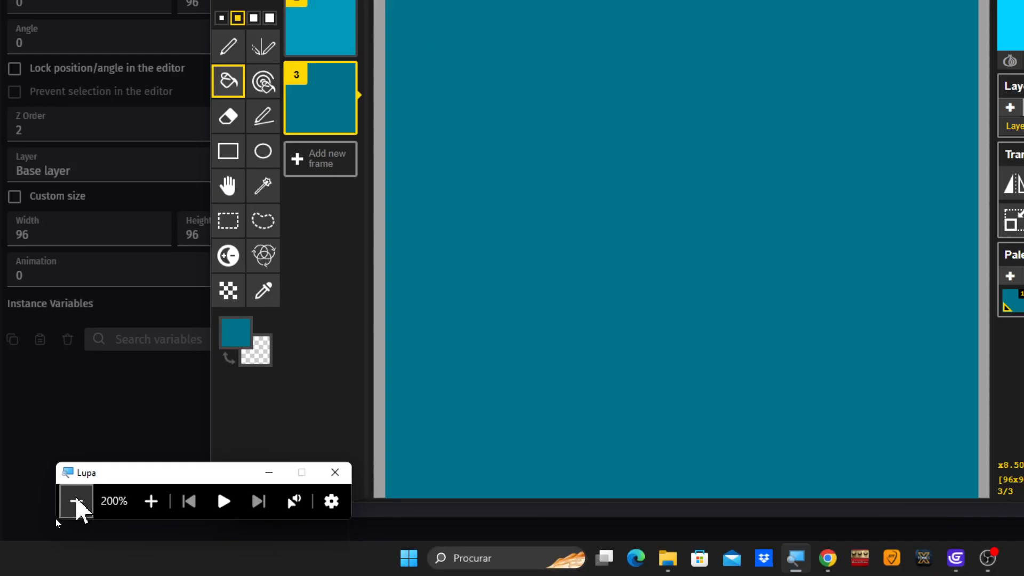
Save the three cyan frames from Piskel into the Player's second animation
left_click(75, 502)
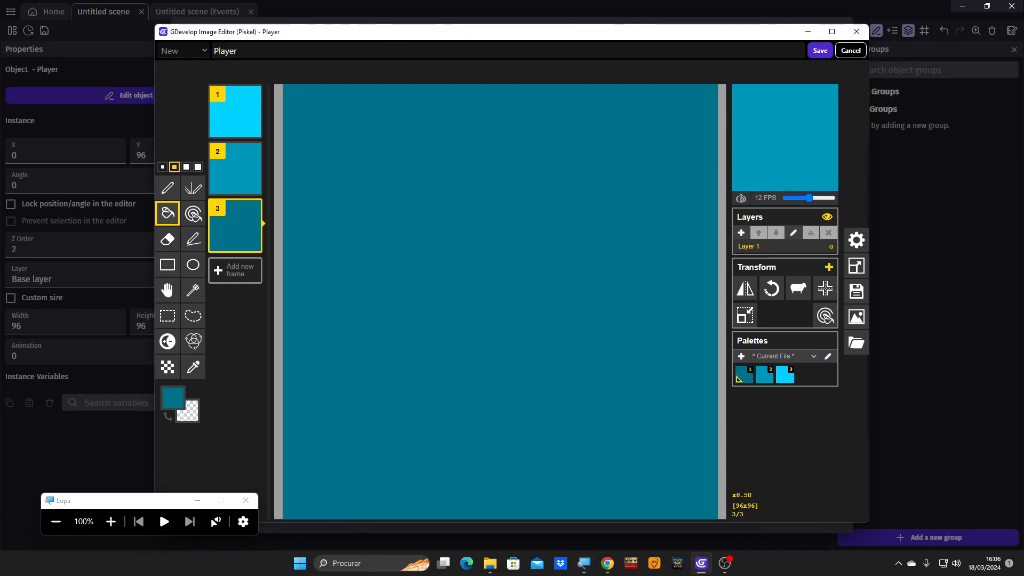
left_click(821, 52)
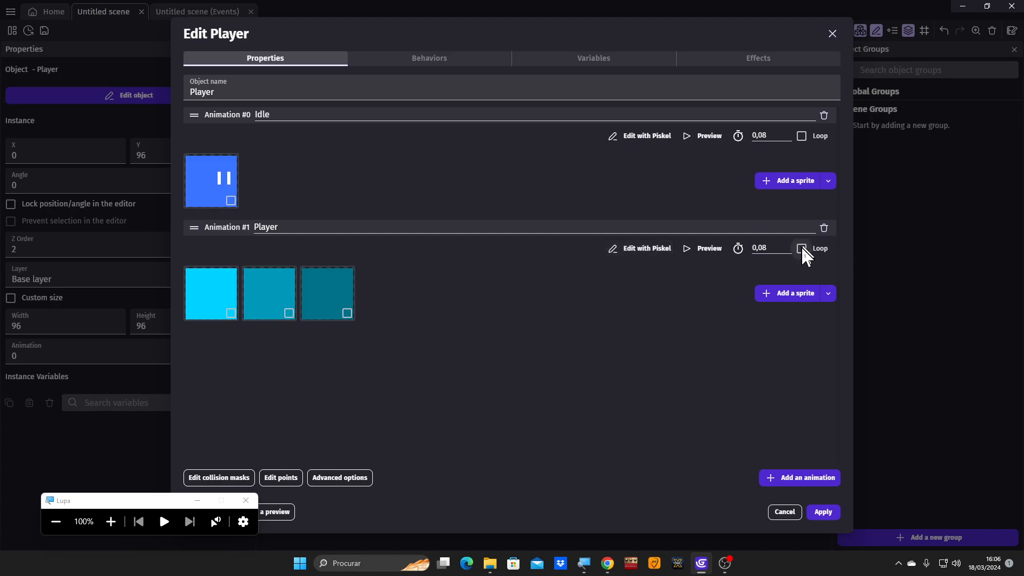
left_click(111, 521)
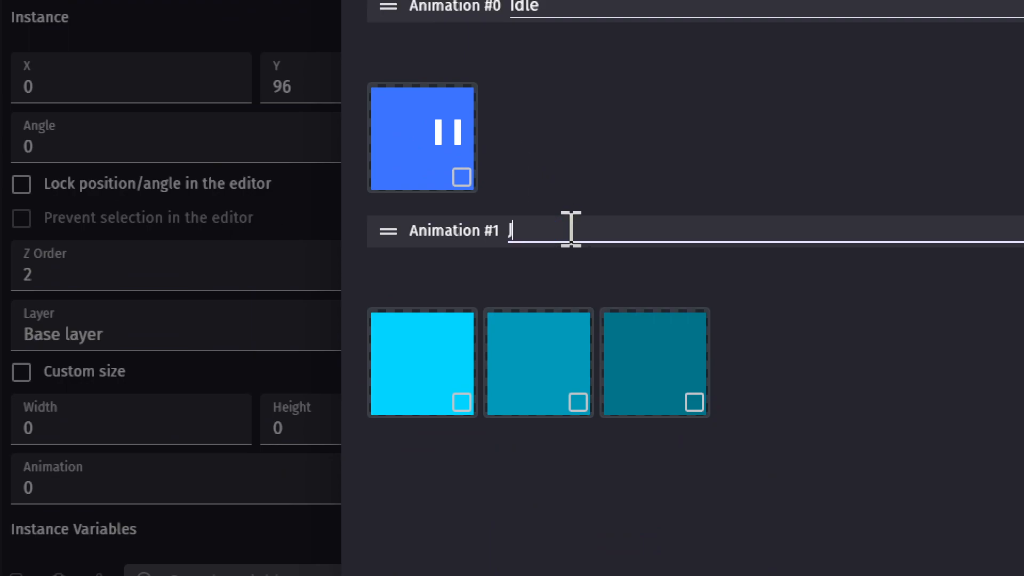
Name the Player's second animation Hurt and apply the object changes
key("BackSpace")
key("BackSpace")
key("BackSpace")
type("H")
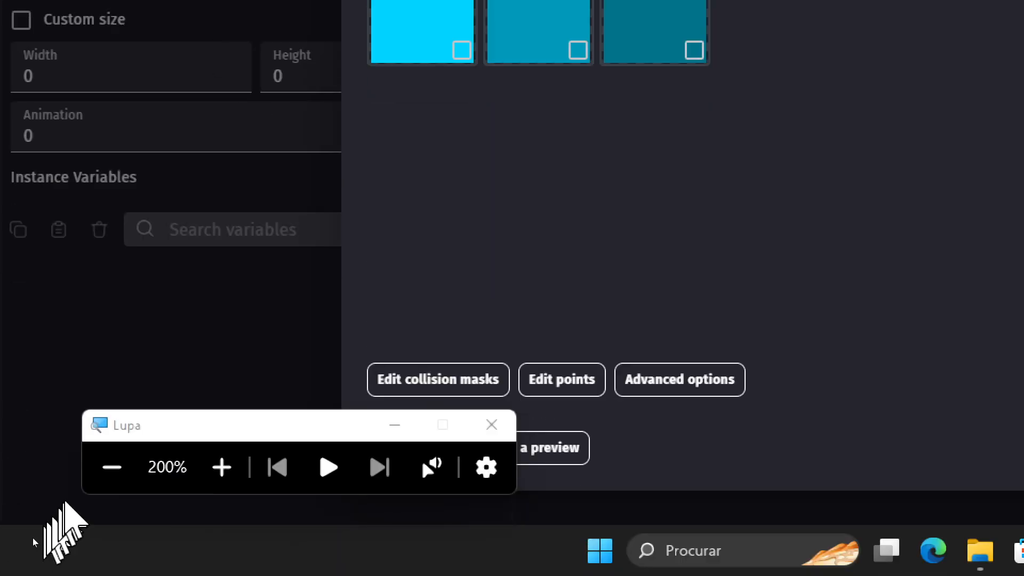
left_click(111, 472)
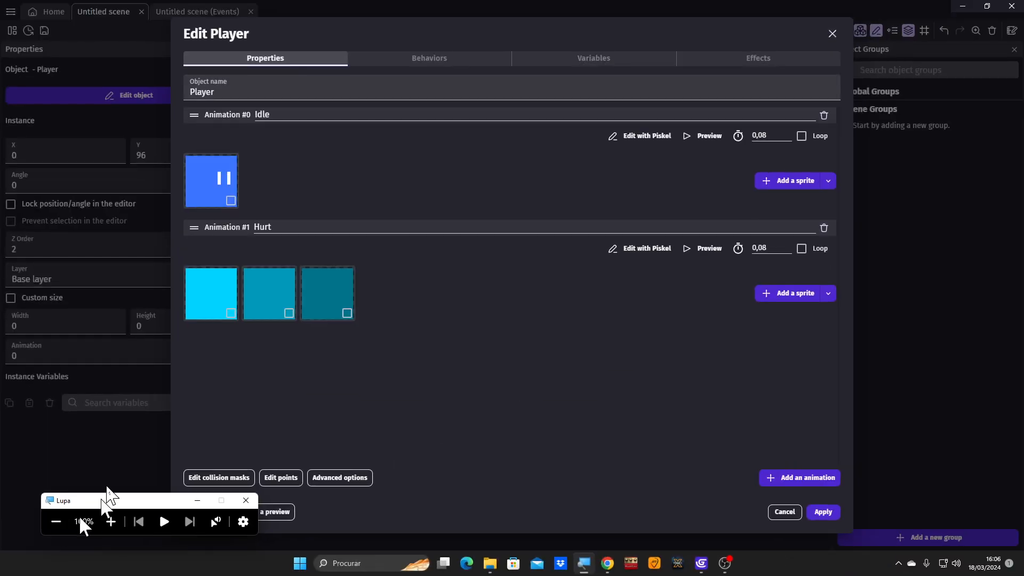
left_click(831, 512)
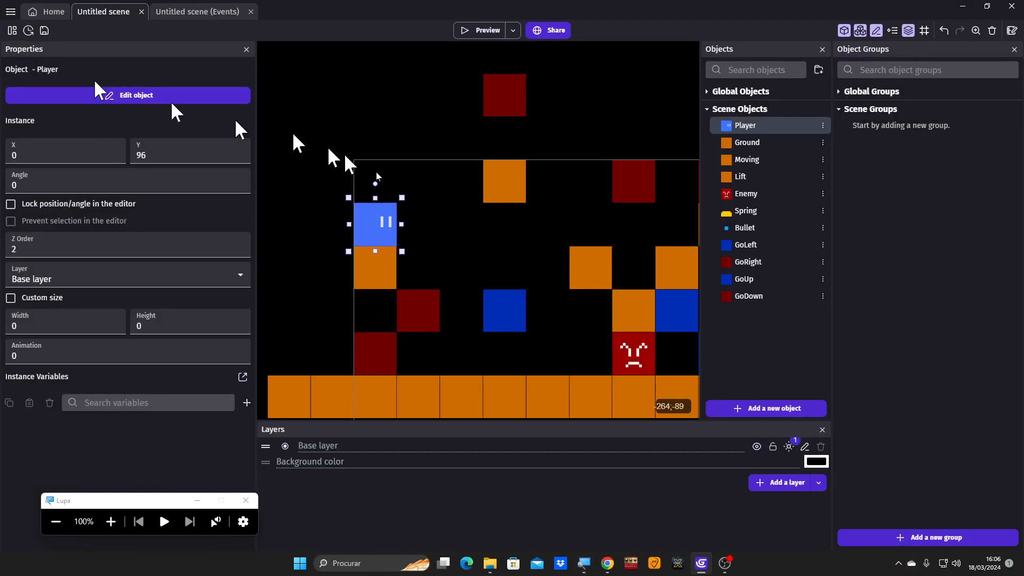
left_click(466, 233)
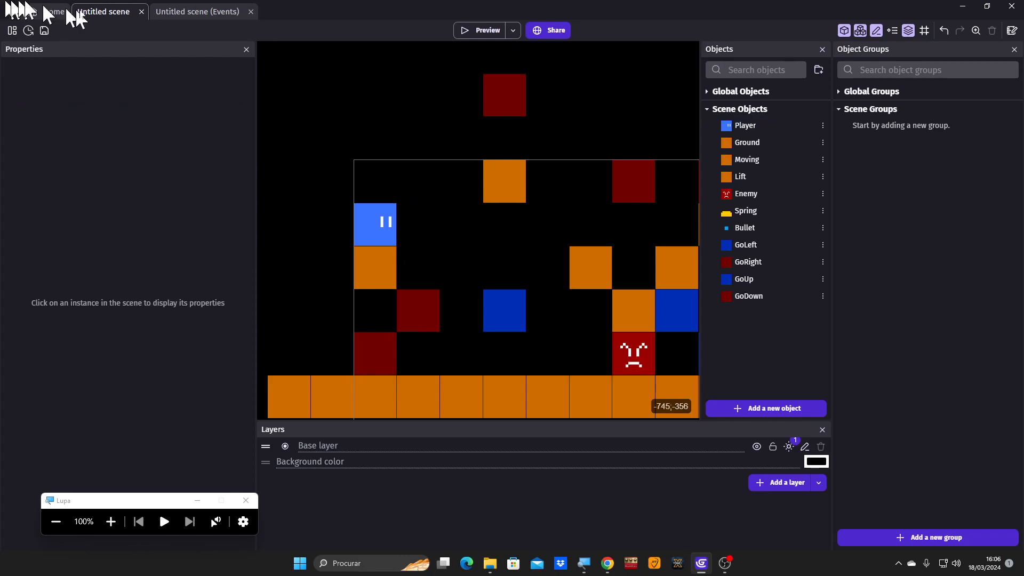
In the scene events, add an action to the Player–Enemy collision event that sets the Player's animation by name to Hurt
left_click(183, 13)
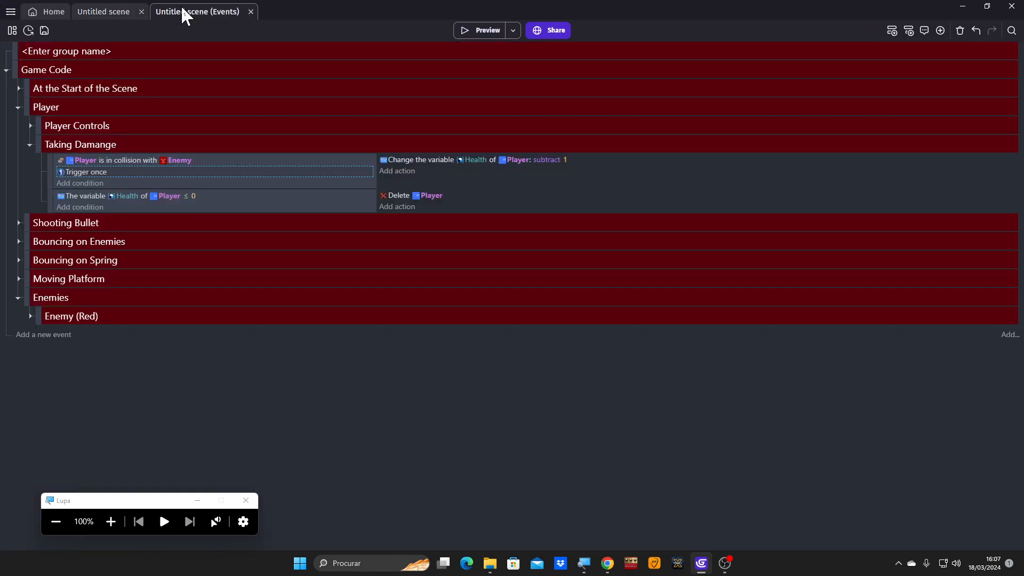
left_click(111, 521)
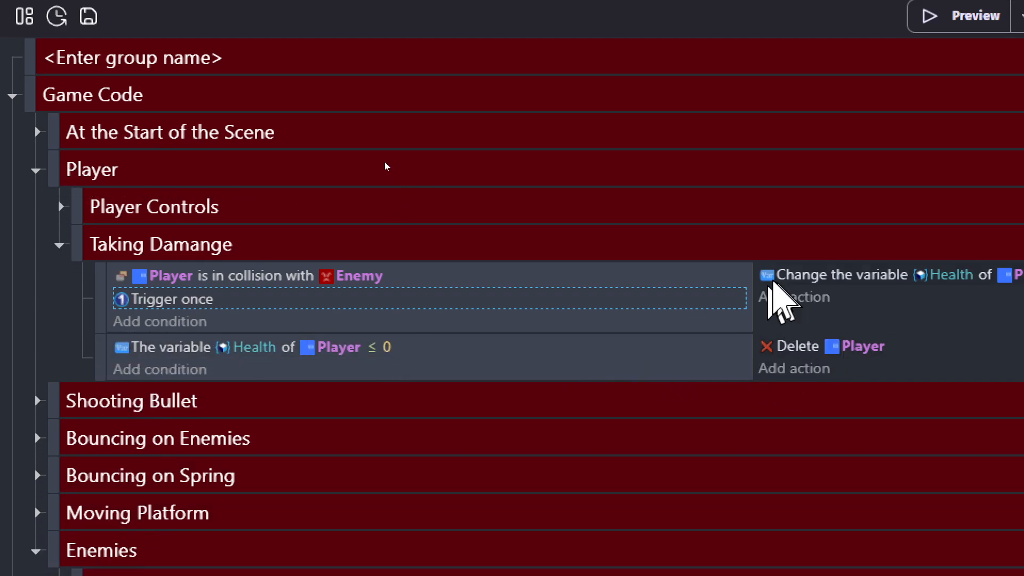
left_click(778, 296)
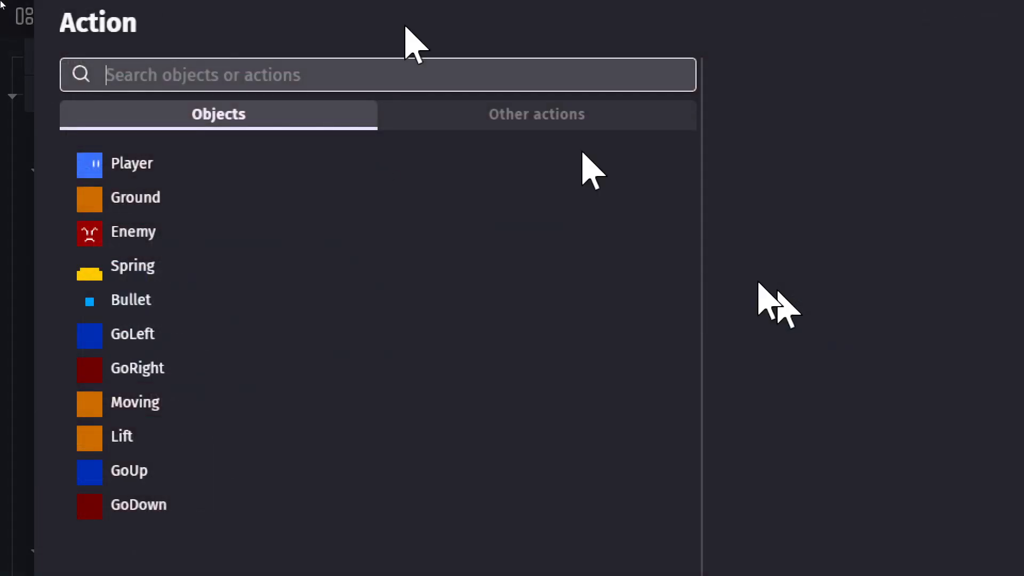
type("an")
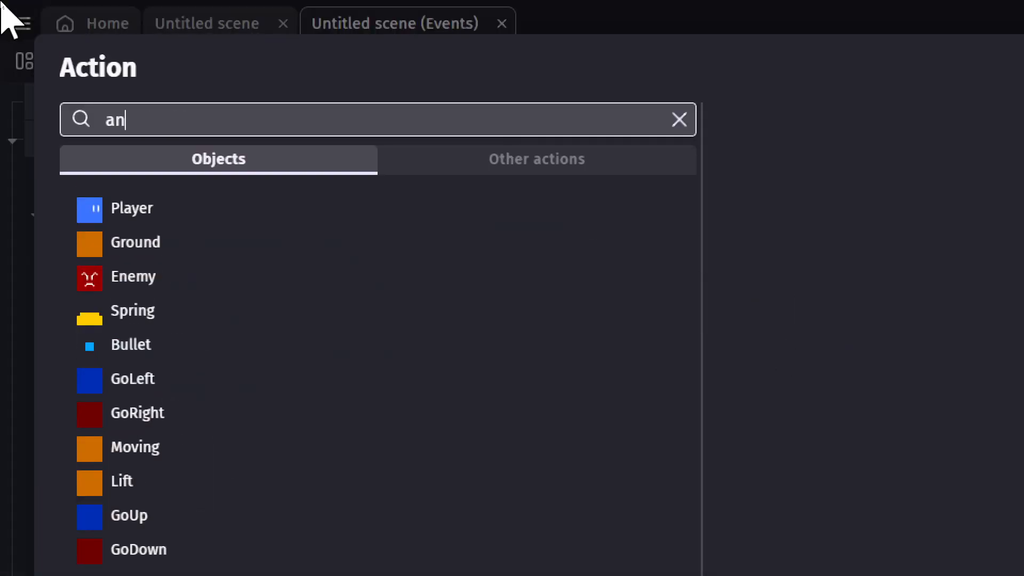
type("imation name")
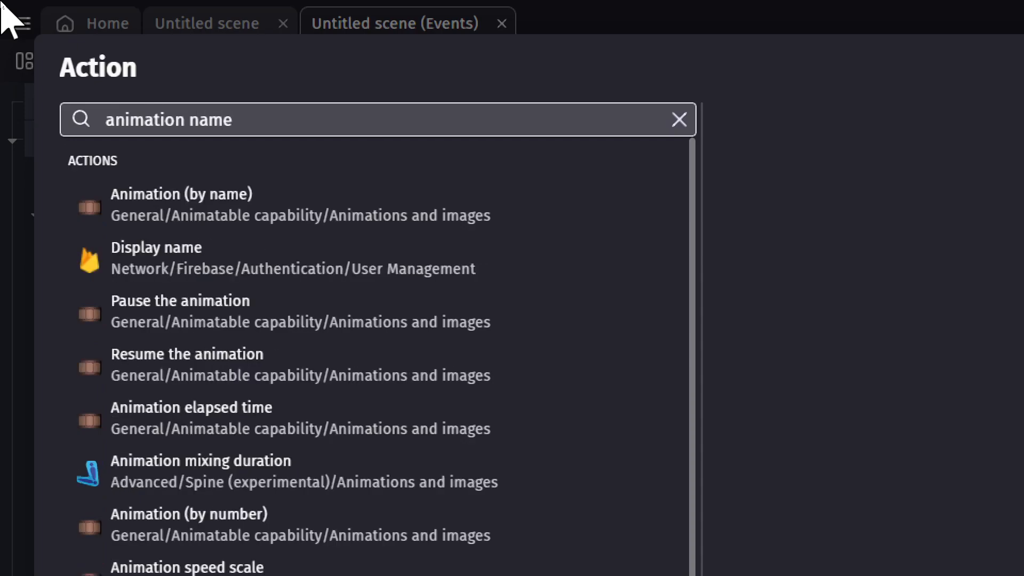
left_click(133, 205)
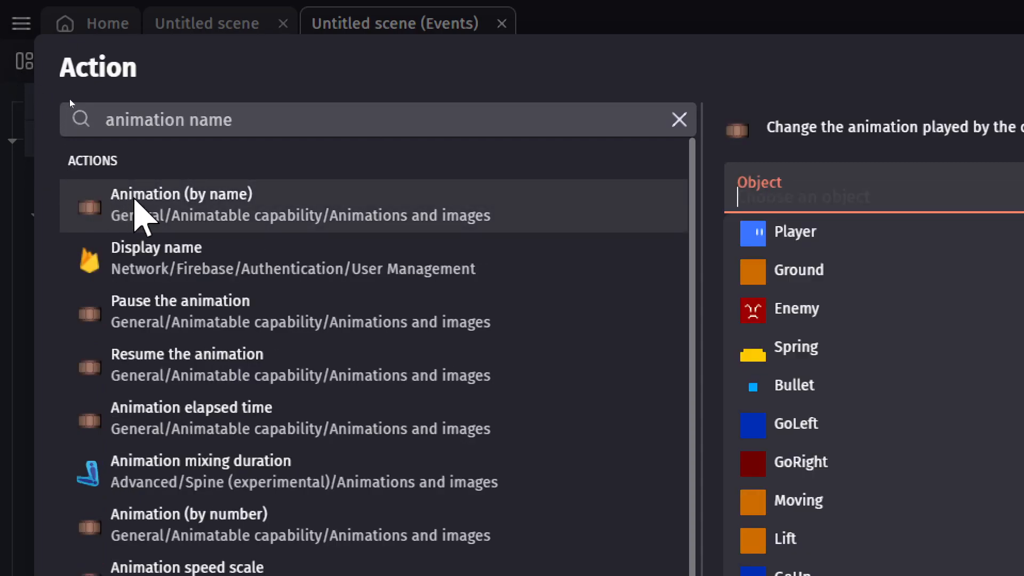
type("Player")
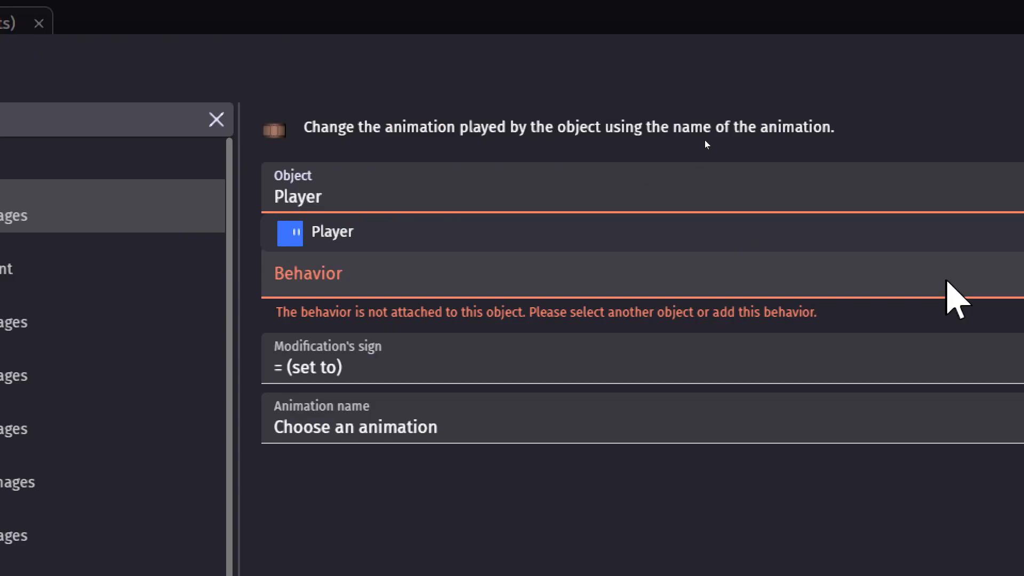
left_click(336, 243)
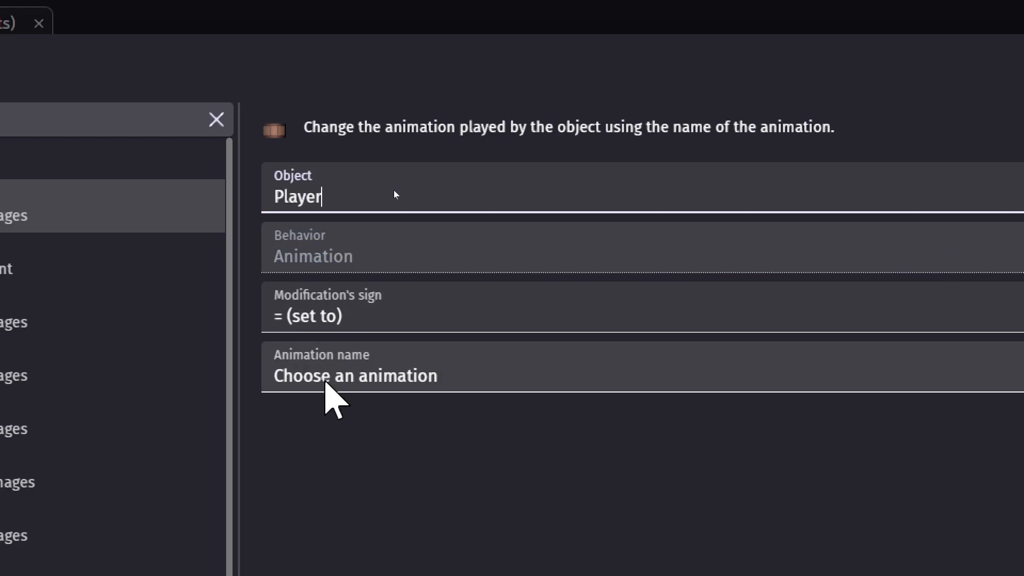
left_click(326, 376)
left_click(341, 446)
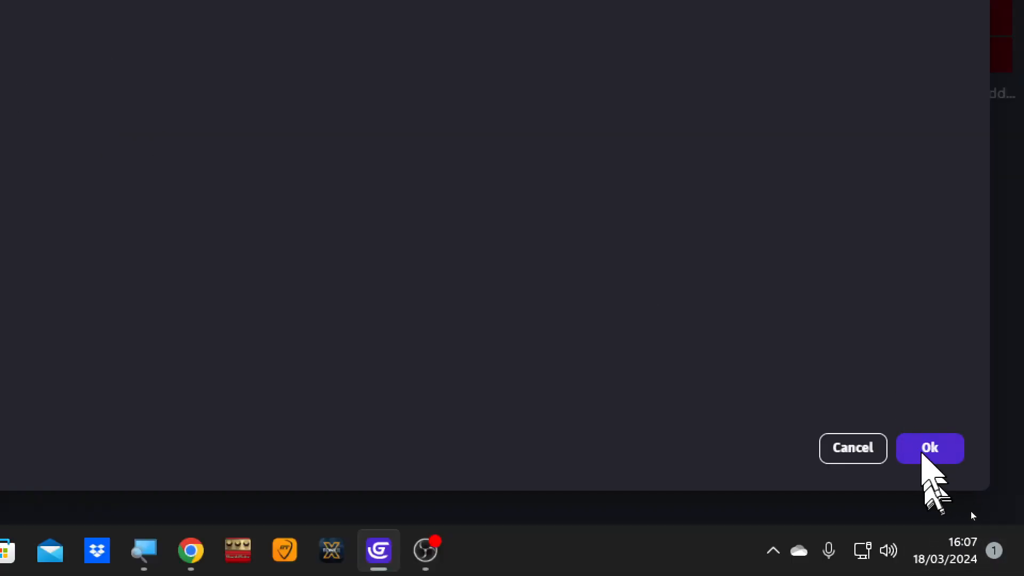
left_click(930, 449)
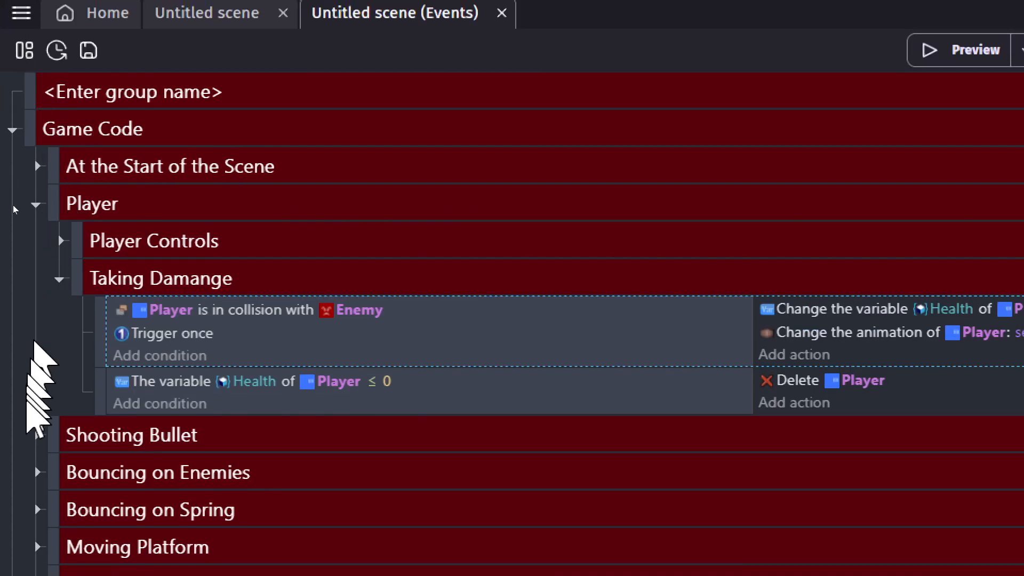
Add a new event below the Health ≤ 0 event with the condition that the Player's animation name equals Hurt
left_click(97, 389)
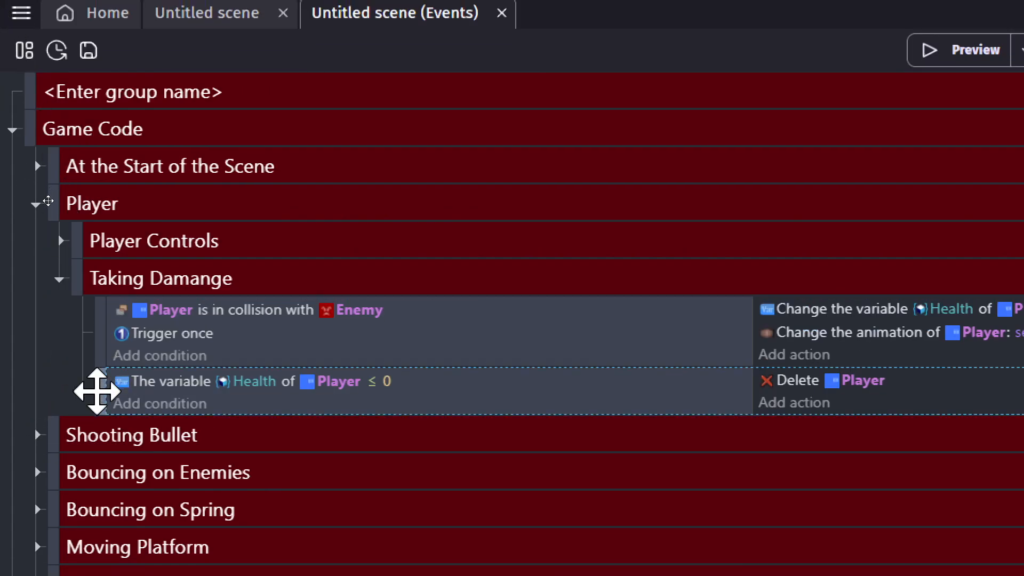
key("shift+a")
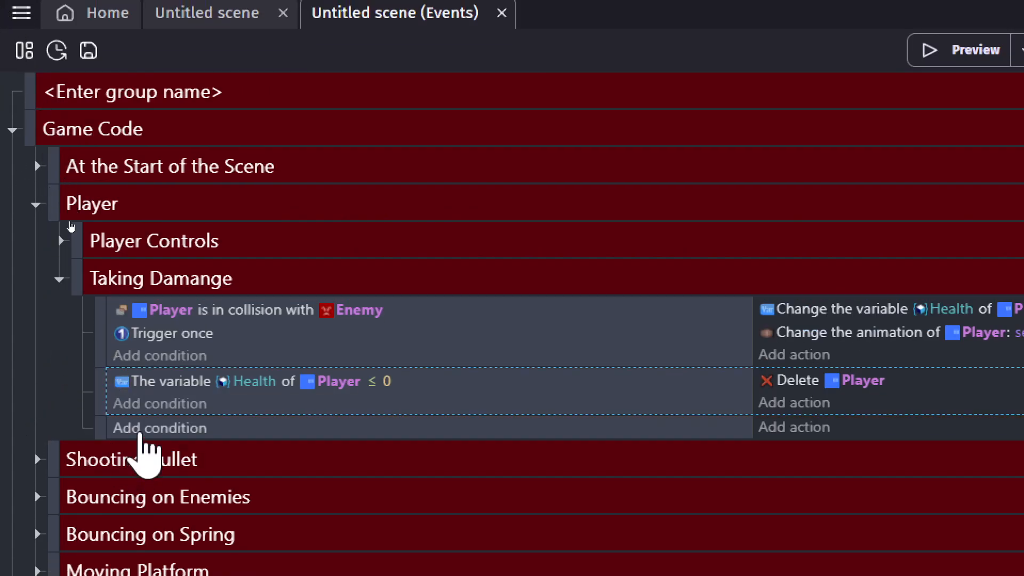
left_click(140, 430)
type("an")
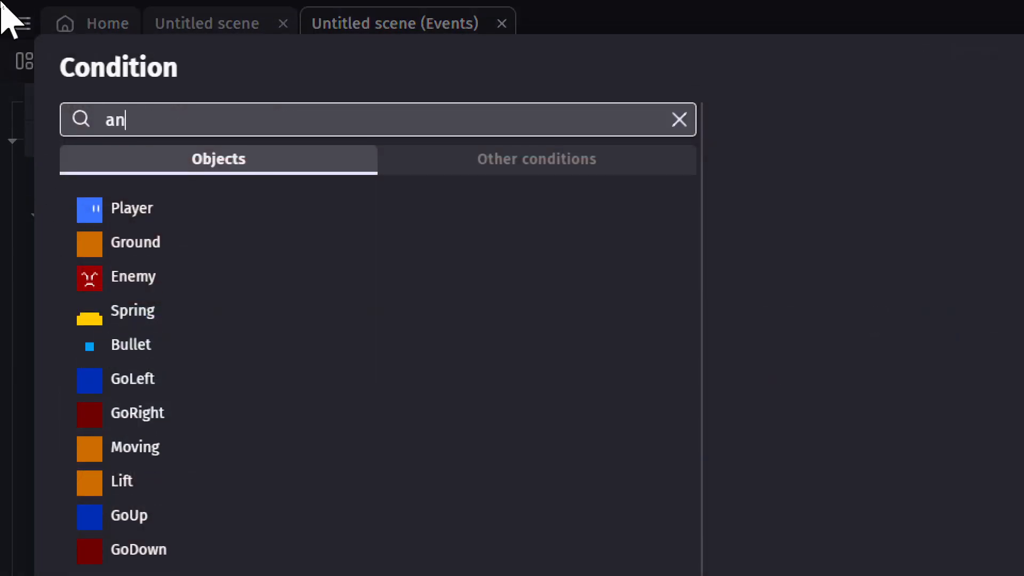
type("imation nam")
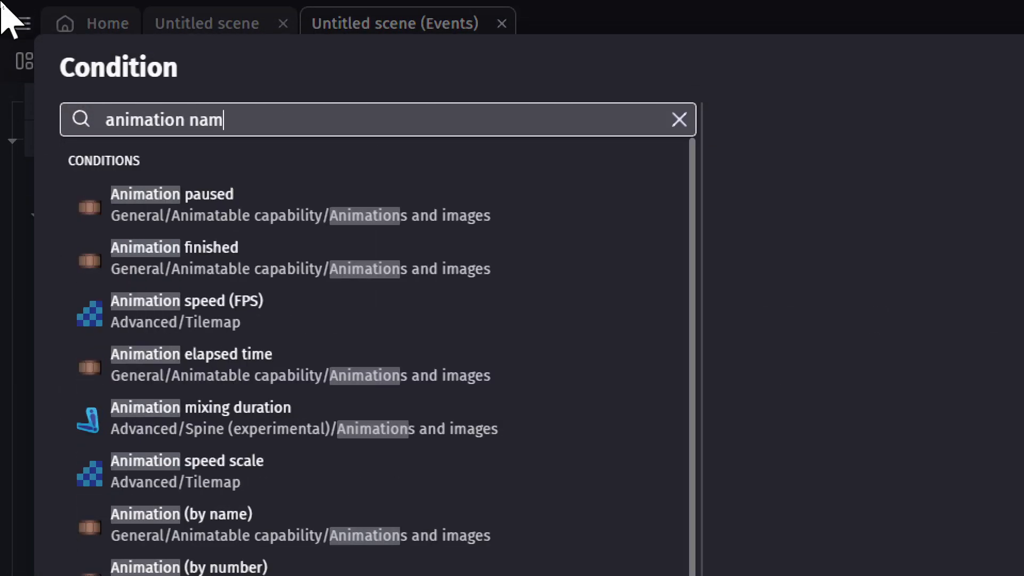
type("e")
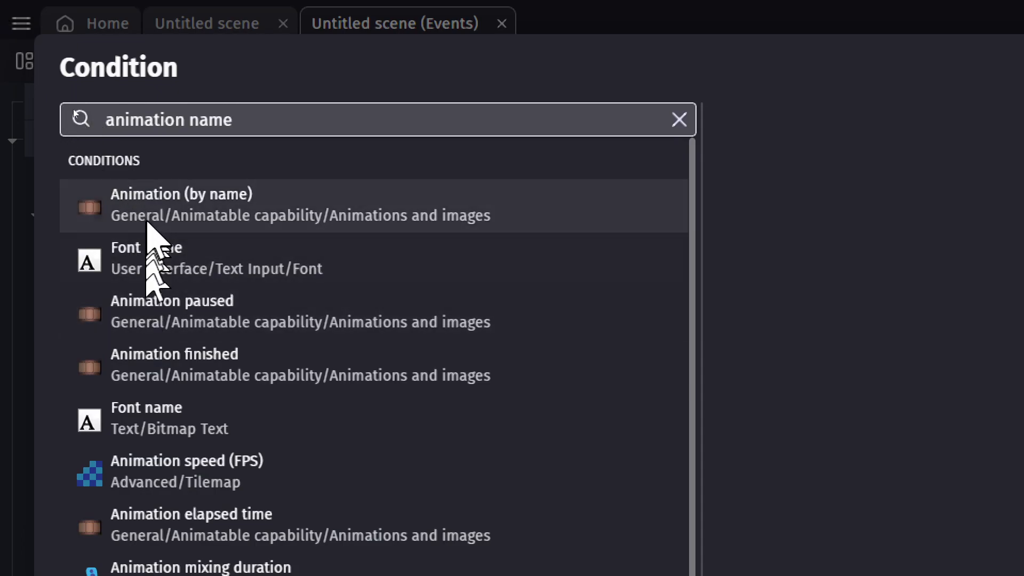
left_click(182, 205)
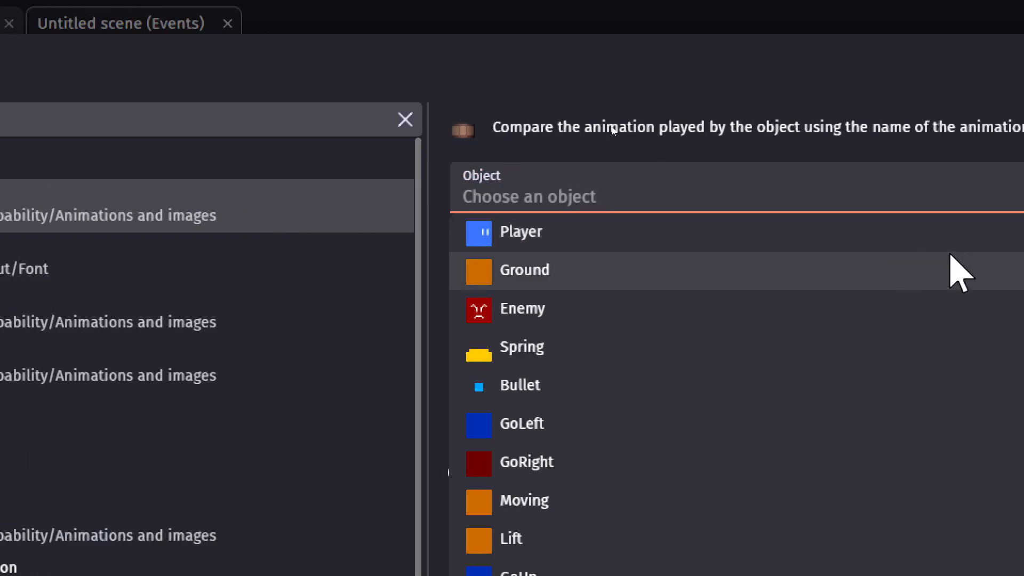
type("player")
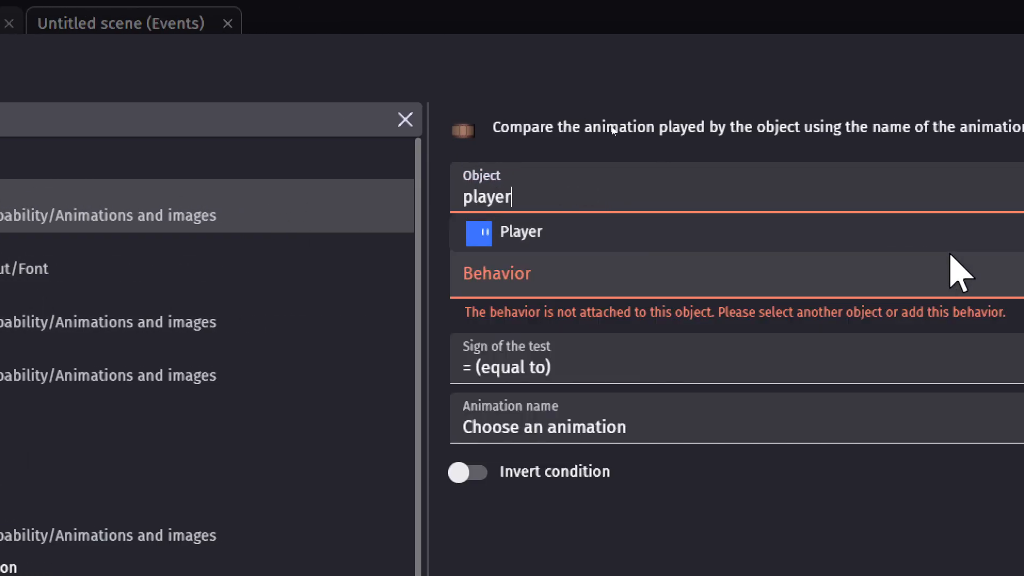
left_click(522, 234)
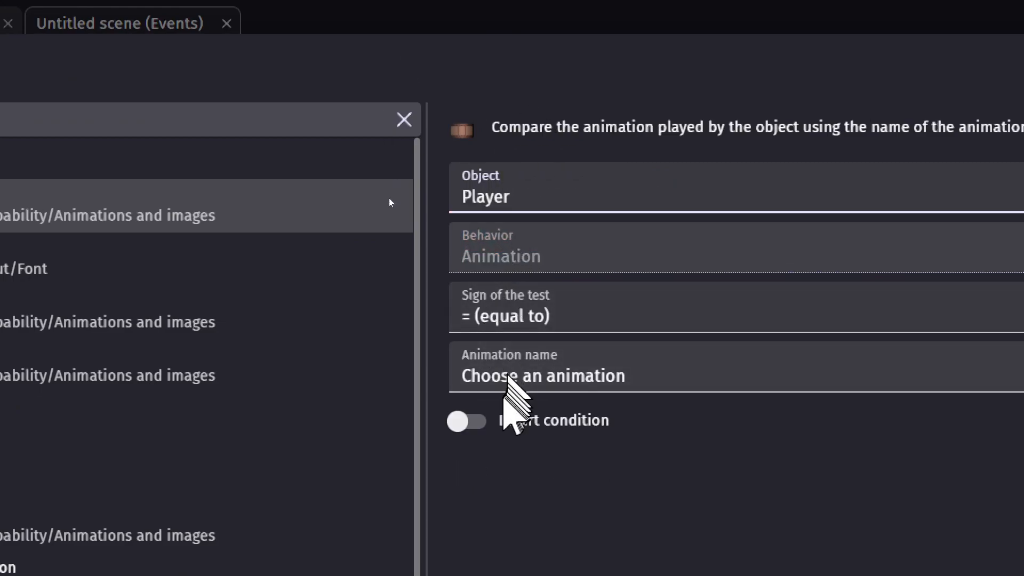
left_click(507, 376)
left_click(527, 443)
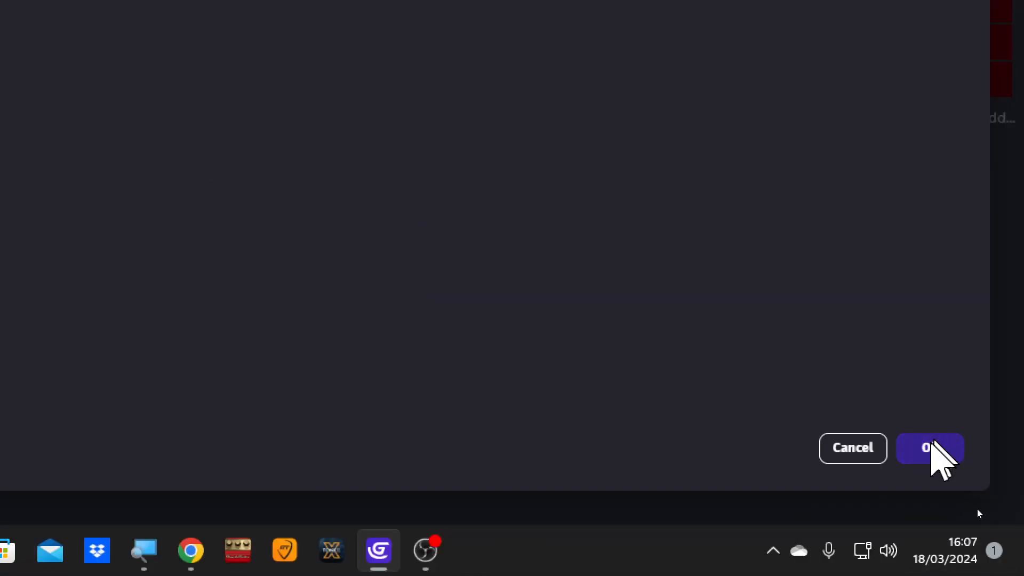
left_click(934, 445)
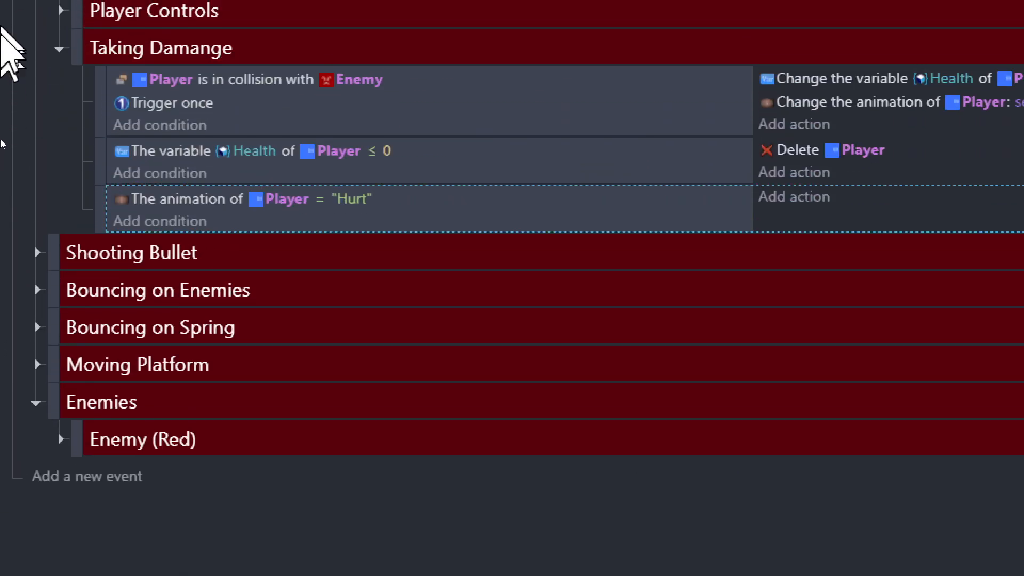
Add an Animation finished condition for the Player to the event that checks for the Hurt animation
left_click(140, 220)
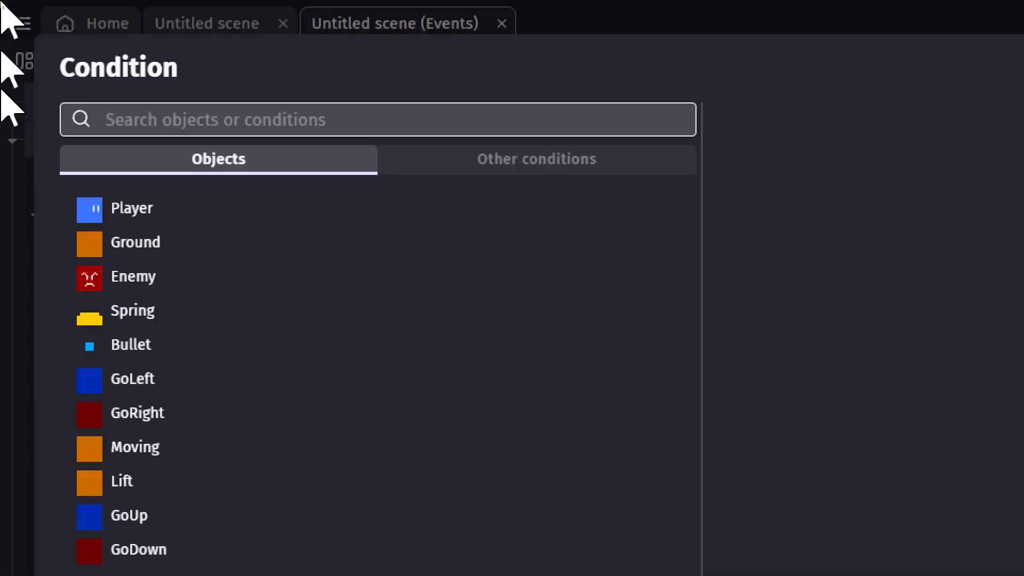
type("ani")
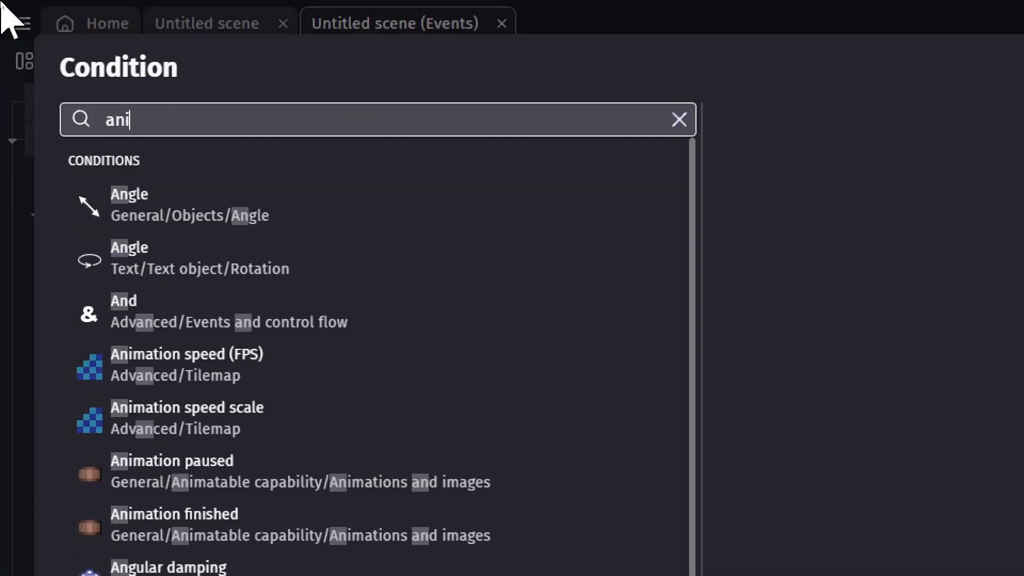
type("mation finished")
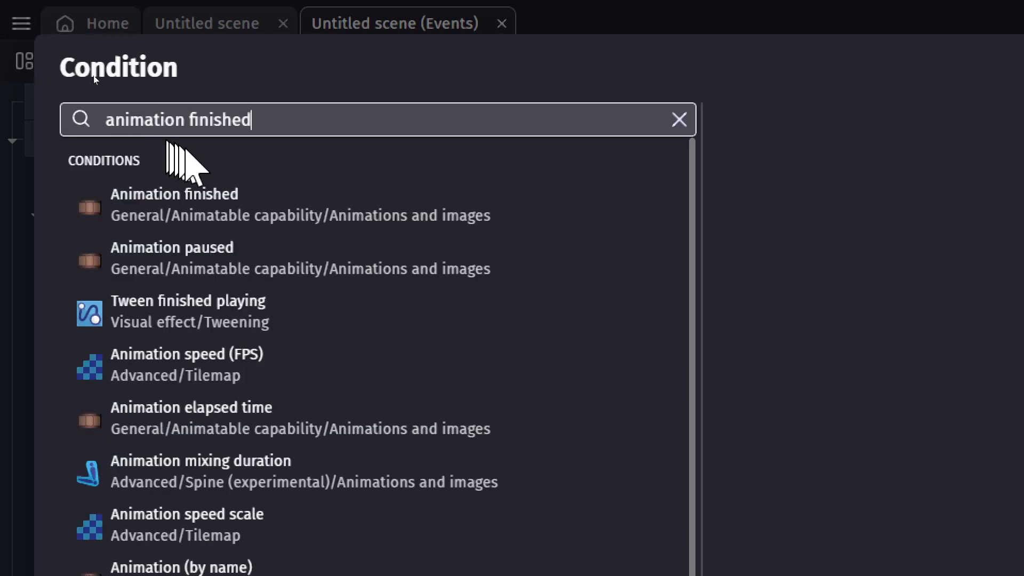
left_click(210, 211)
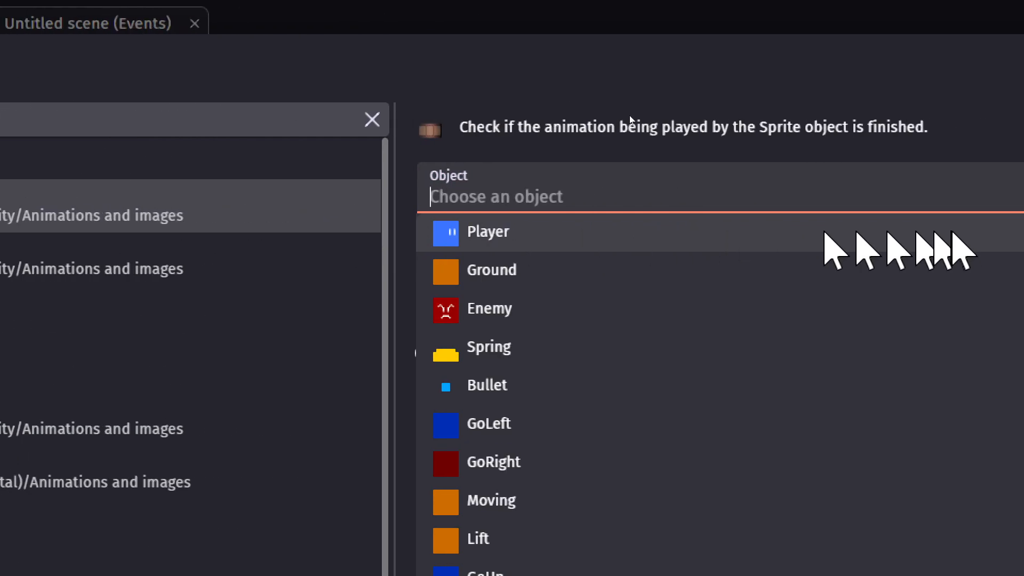
type("oik")
key("BackSpace")
key("BackSpace")
key("BackSpace")
type("pl")
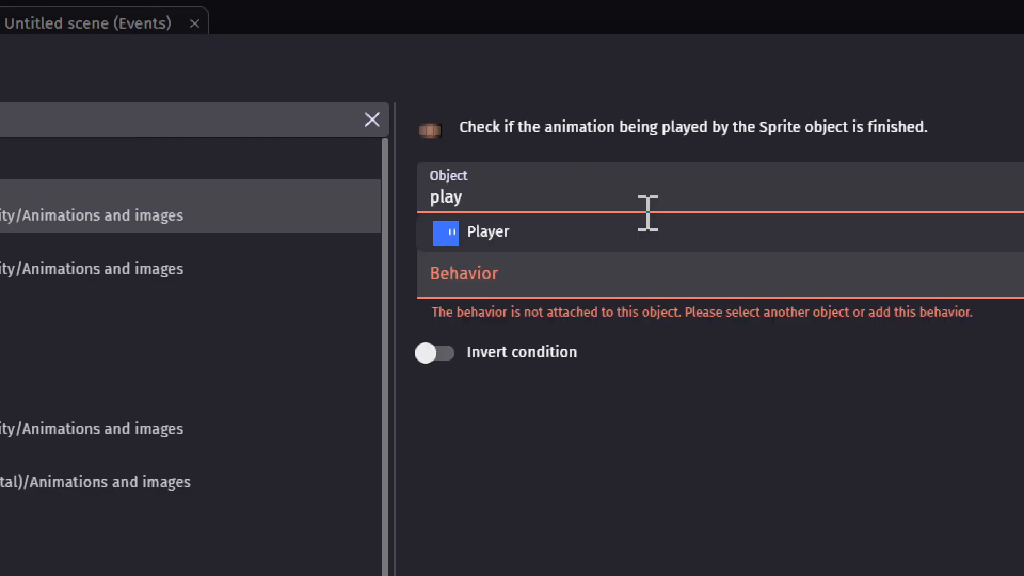
type("ay")
key("Return")
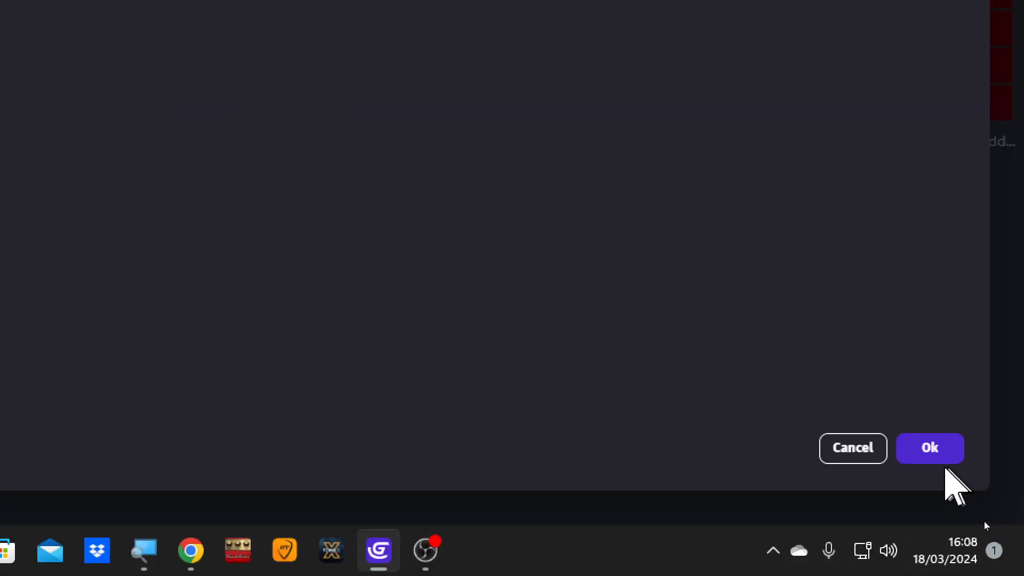
left_click(946, 456)
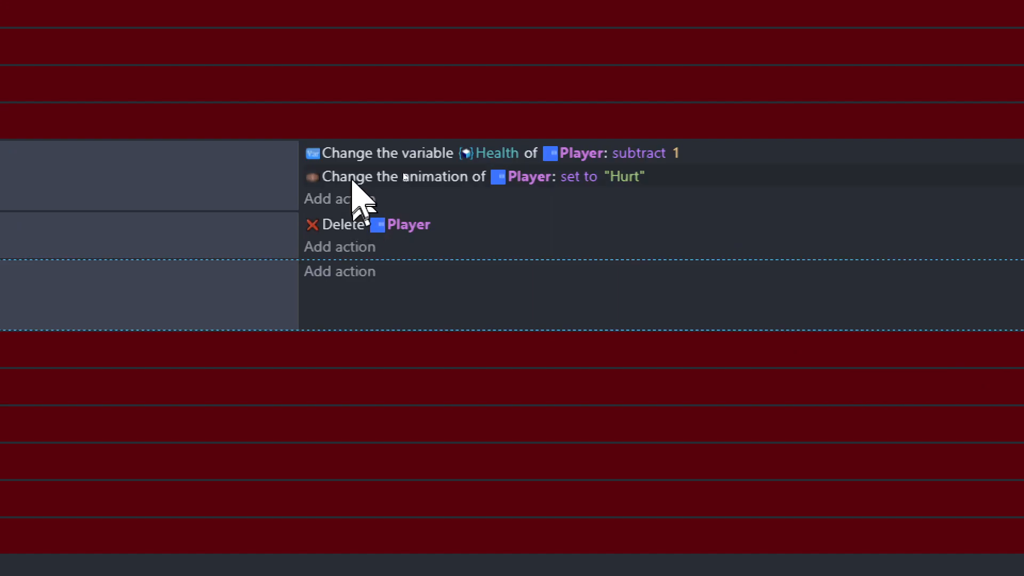
Copy the collision event's change-animation action into the animation-finished event and set its animation name to Idle
key("ctrl+v")
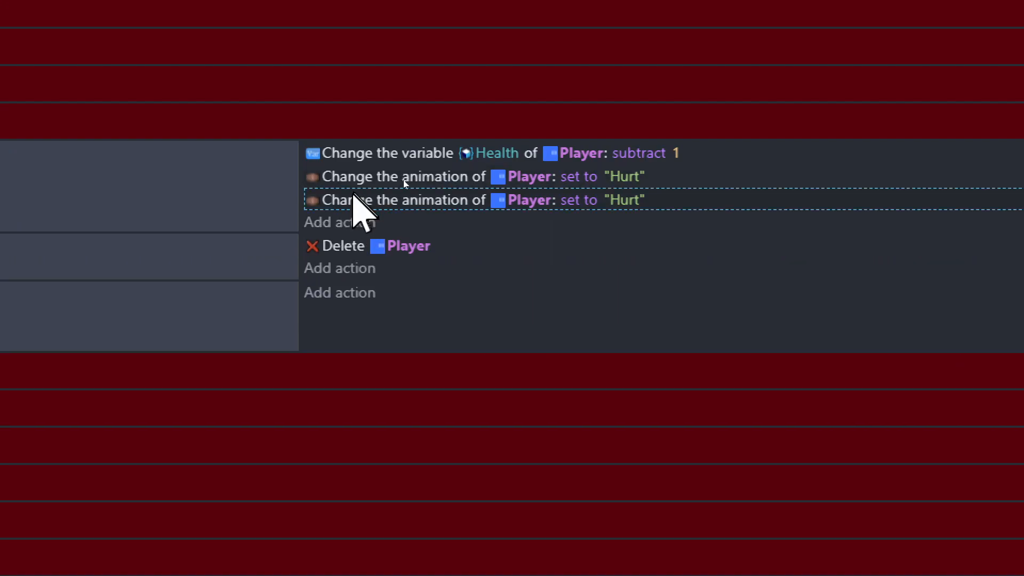
left_click_drag(343, 193, 353, 309)
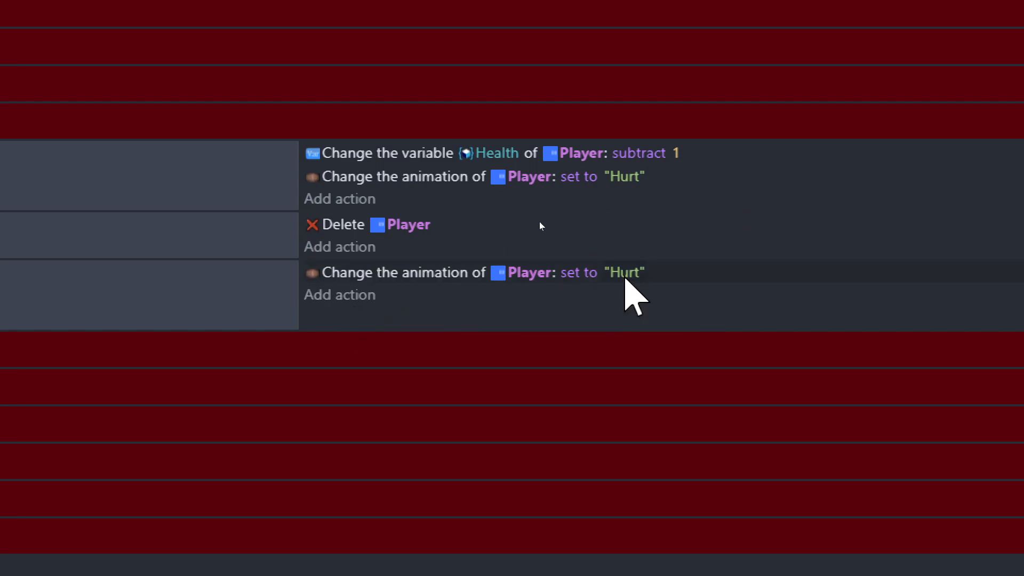
left_click(623, 274)
left_click(675, 323)
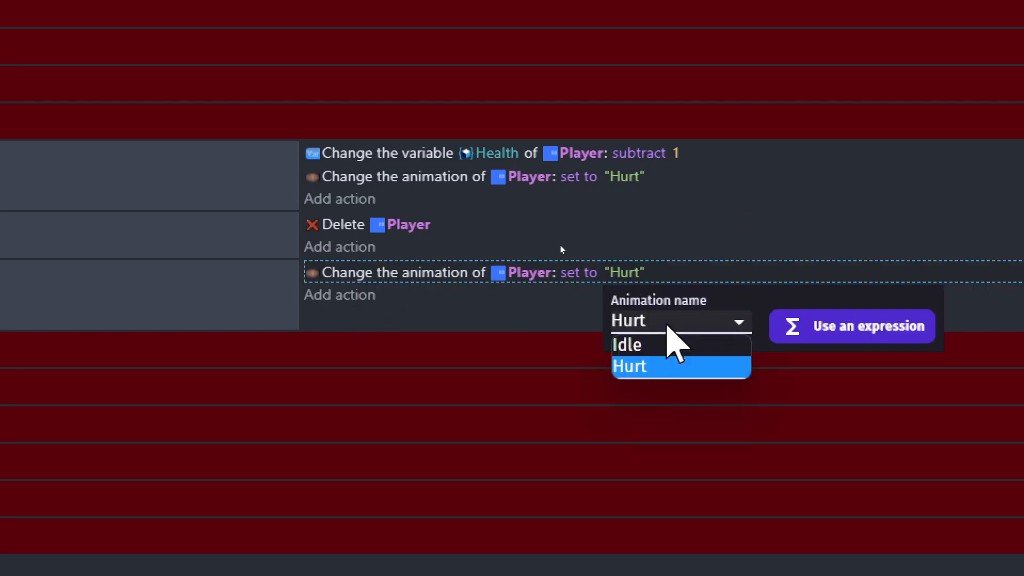
left_click(657, 343)
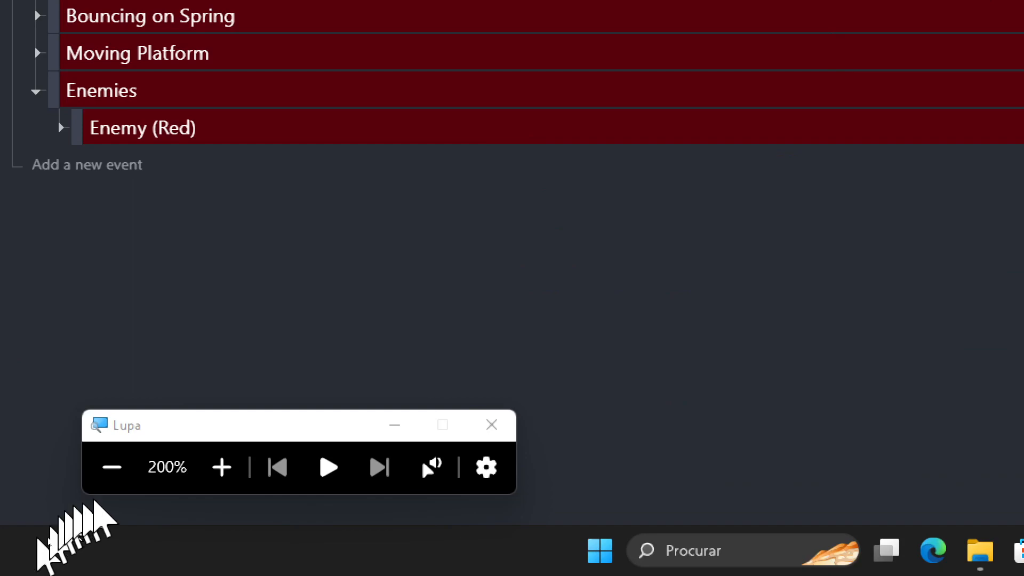
Preview the game and move the player back and forth through the red enemy to test the Hurt animation and deletion
left_click(112, 467)
left_click(486, 31)
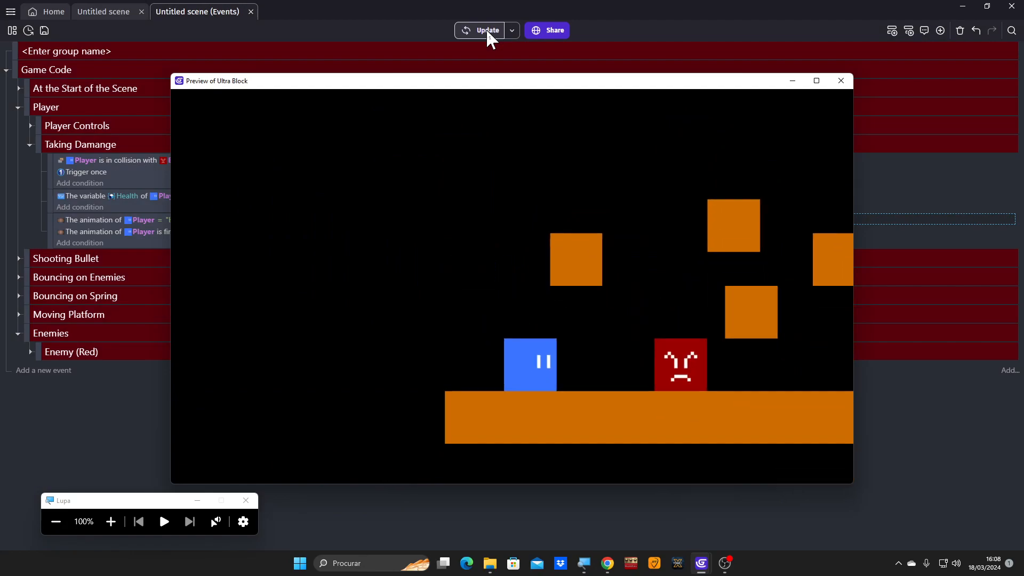
key("Right")
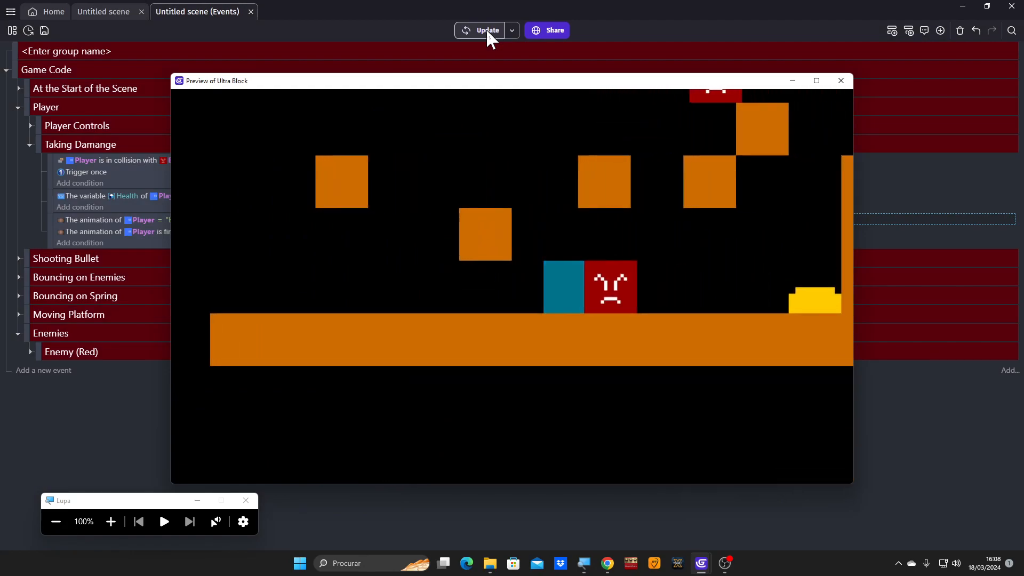
key("Left")
key("Right")
key("Left")
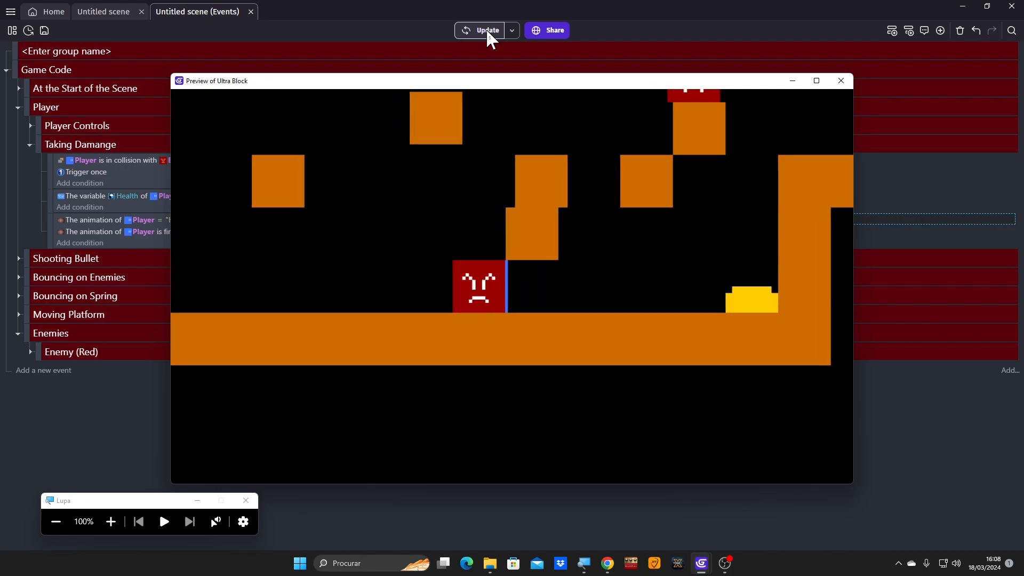
key("Right")
key("Left")
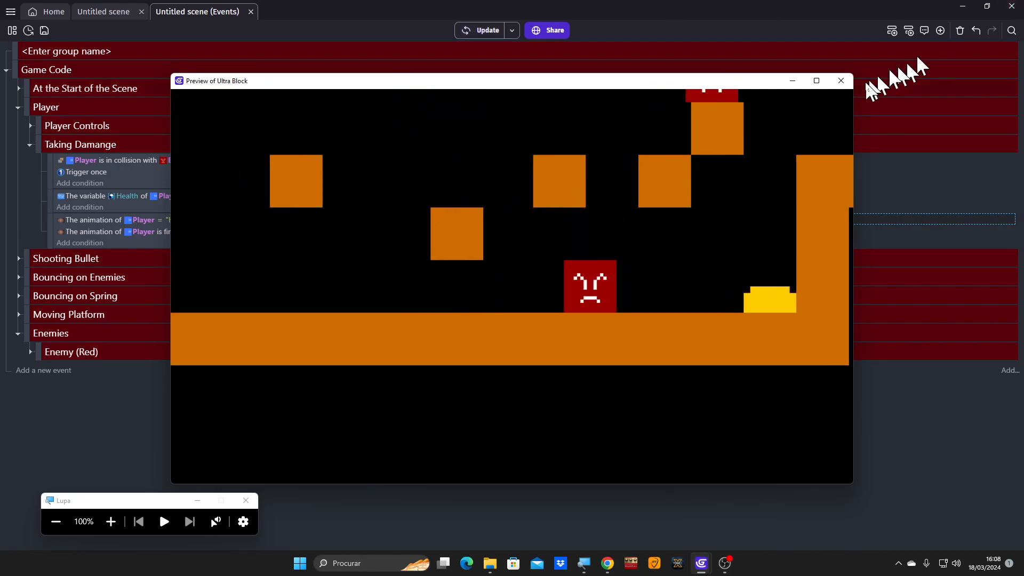
left_click(841, 80)
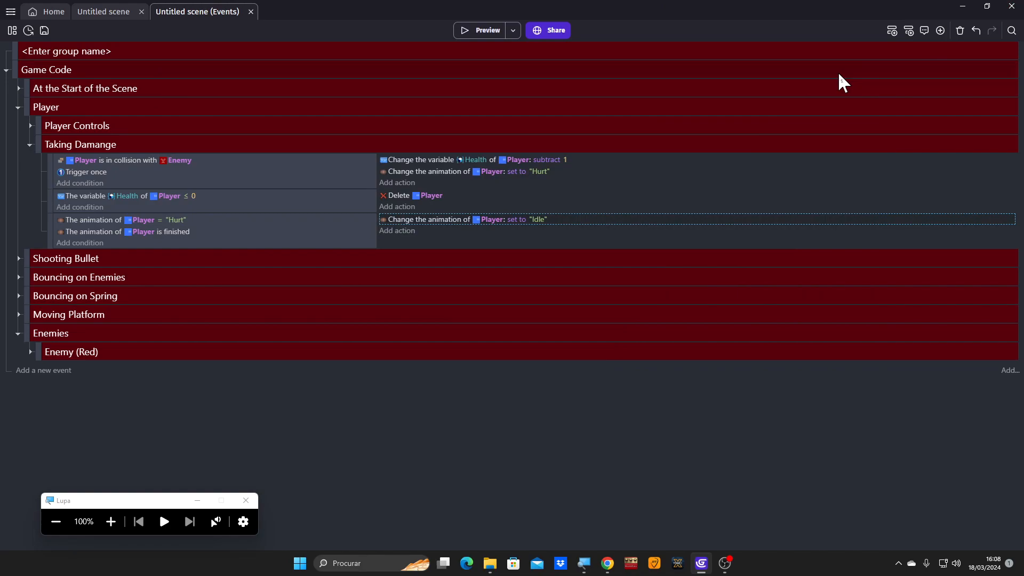
Replace the Trigger once condition in the Player–Enemy collision event with an object Boolean variable condition
left_click(110, 521)
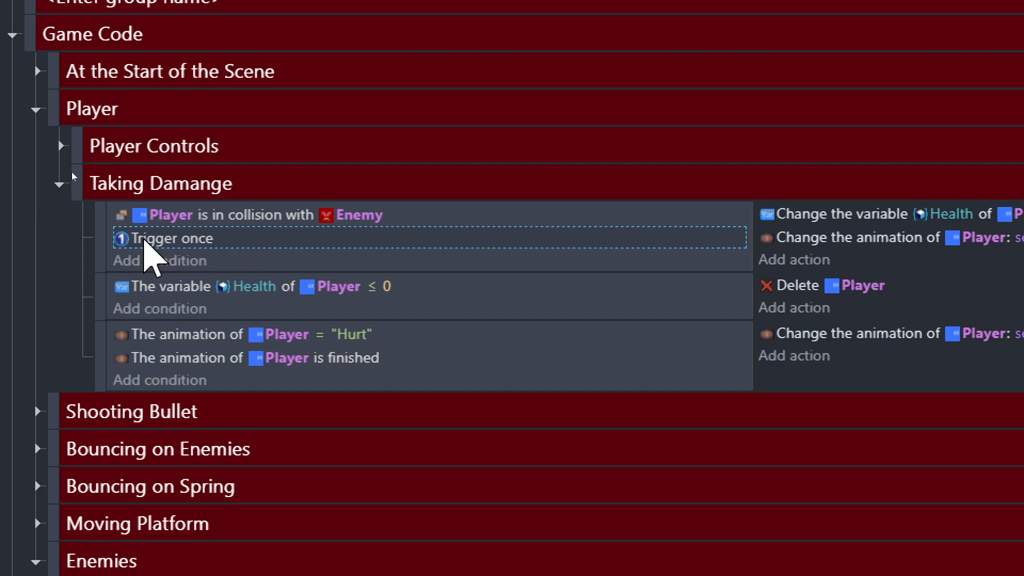
key("Delete")
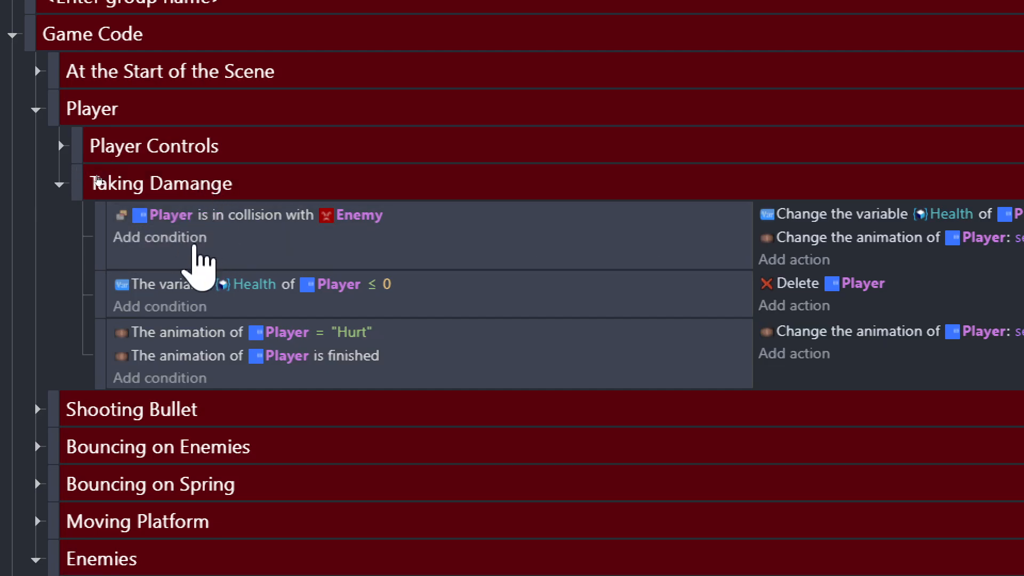
left_click(194, 244)
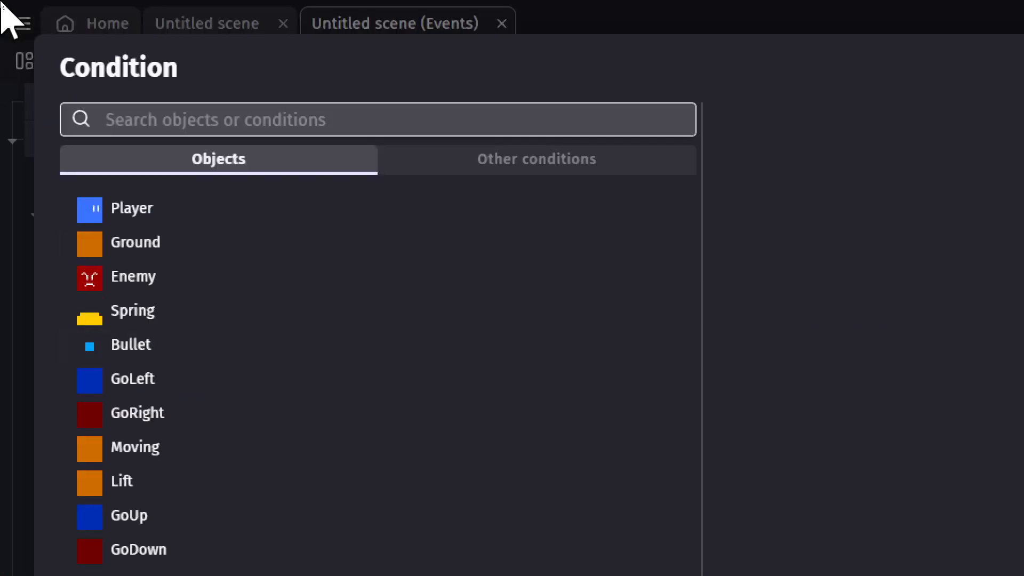
type("p")
key("BackSpace")
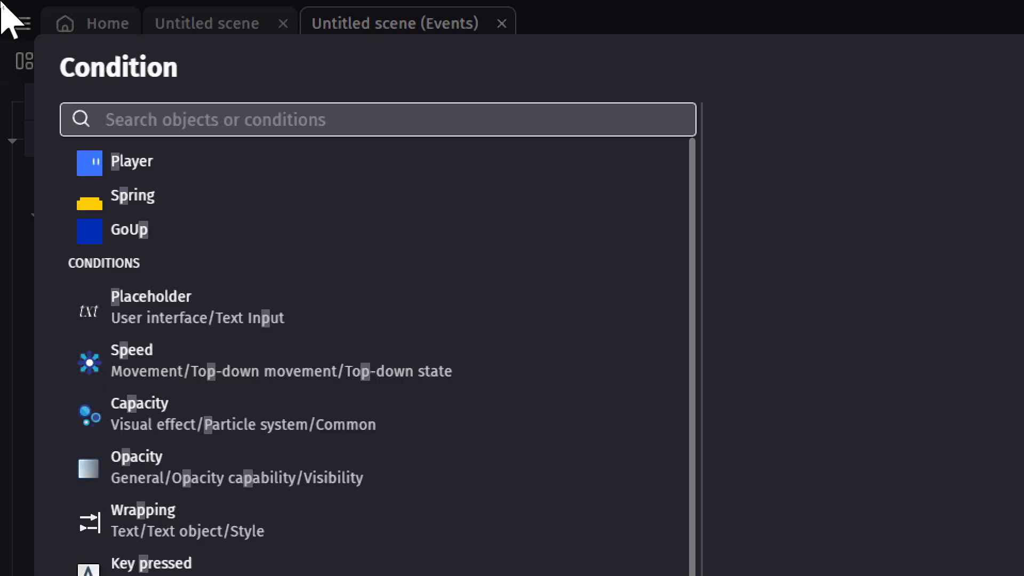
type("object ")
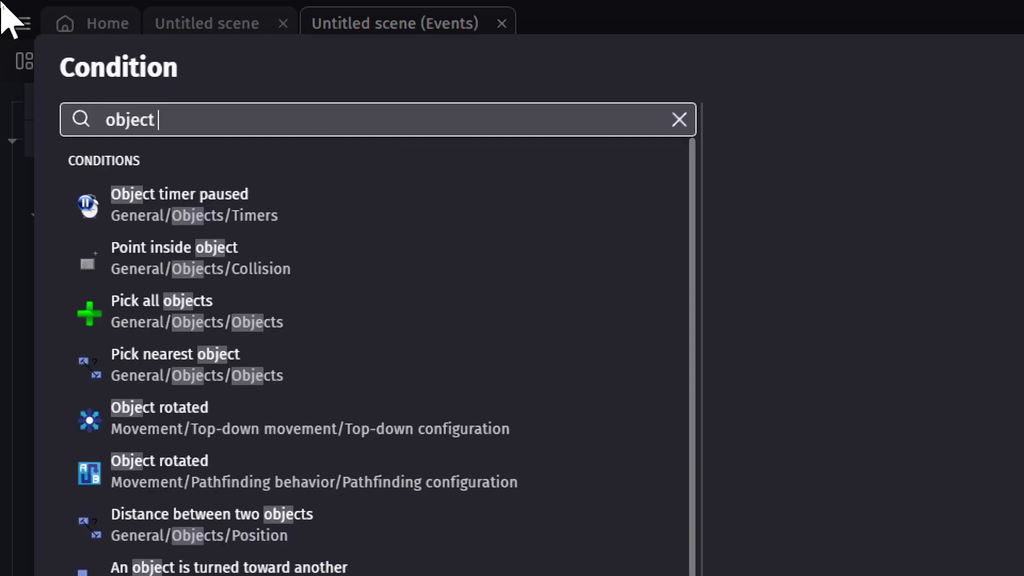
type("b")
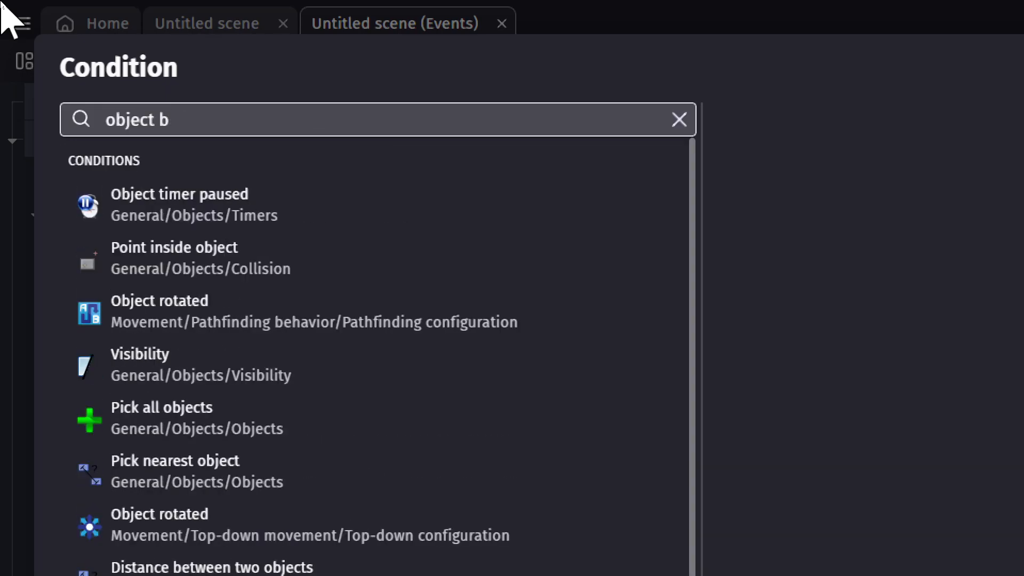
type("oolean")
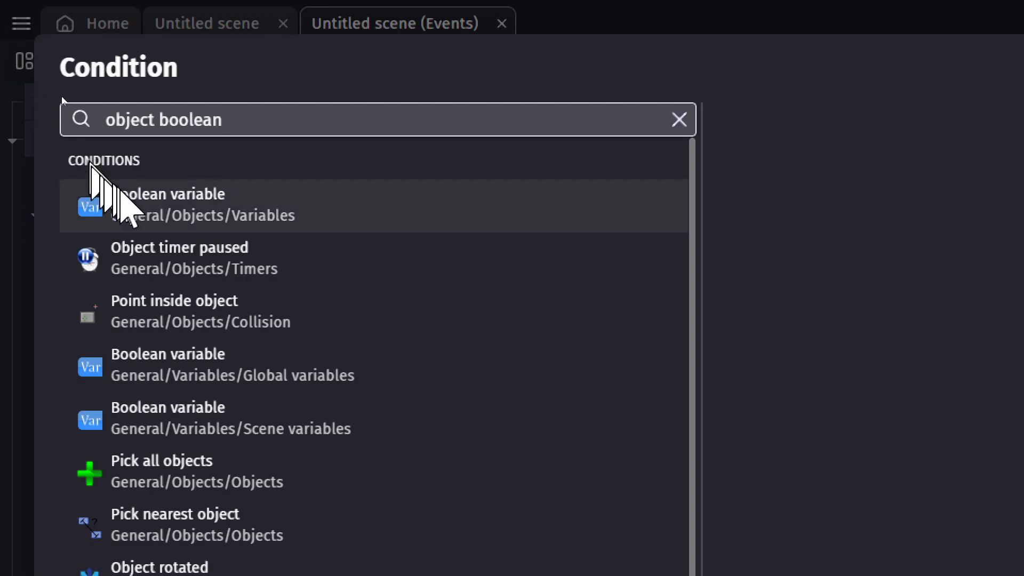
left_click(130, 208)
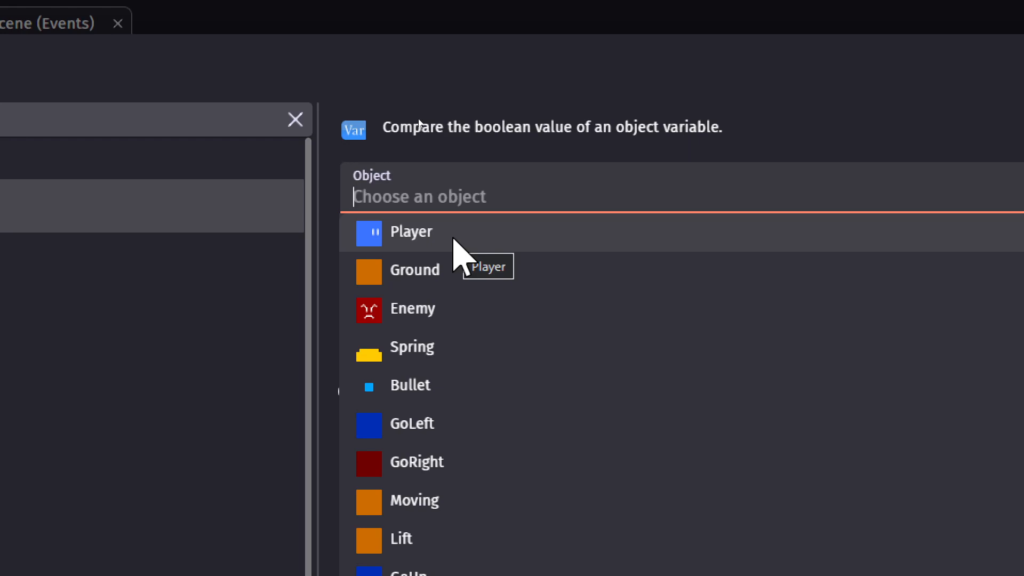
Set the Boolean condition to check that the Player's variable Hit is false
left_click(425, 235)
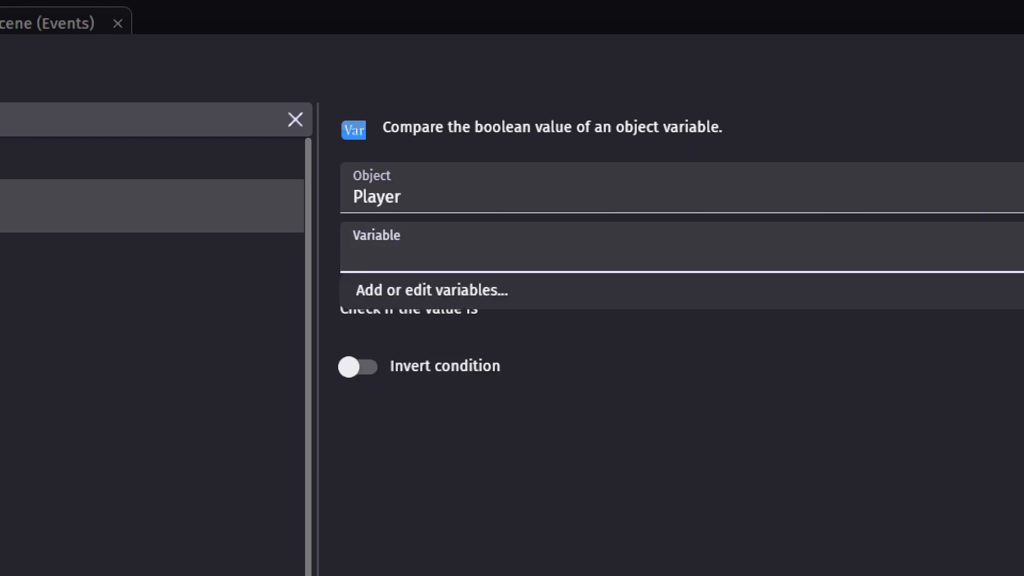
type("D")
key("BackSpace")
key("BackSpace")
type("Hit")
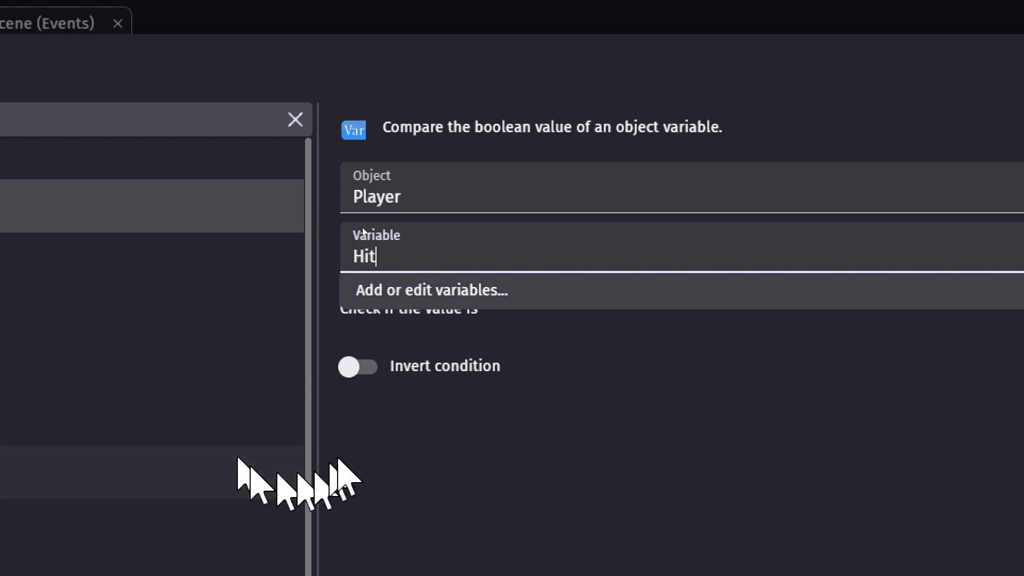
left_click(359, 444)
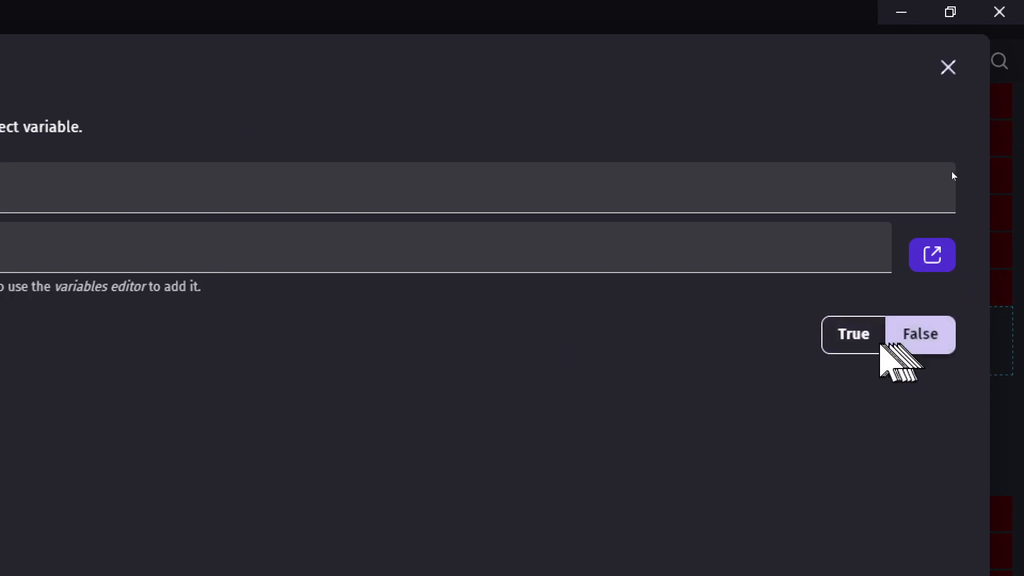
left_click(926, 348)
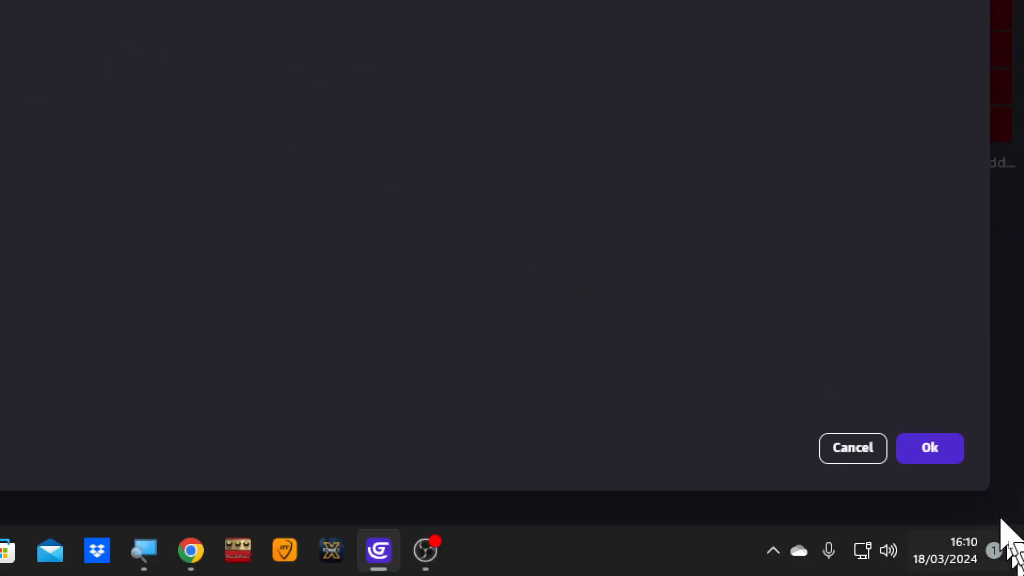
left_click(927, 449)
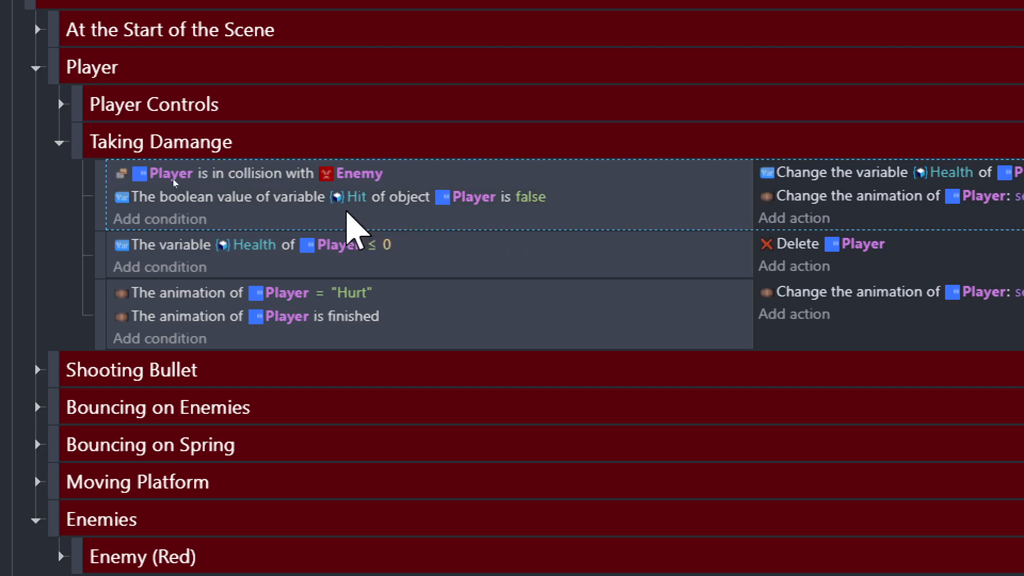
Change the variable name in the collision event's Boolean condition to Damaged
left_click(365, 196)
type("Damaged")
key("Return")
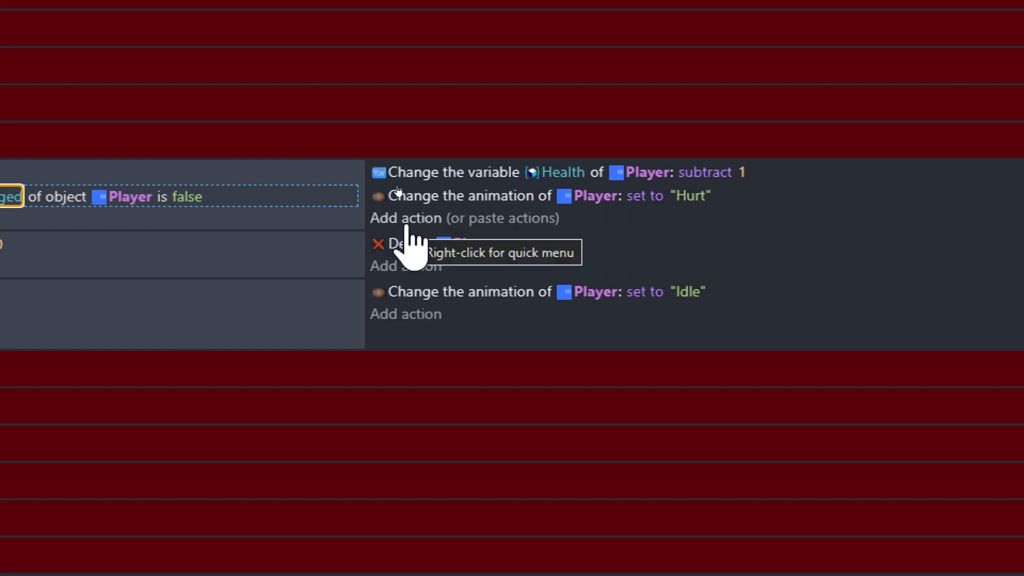
Add an object Change boolean variable action to the Player–Enemy collision event
left_click(407, 227)
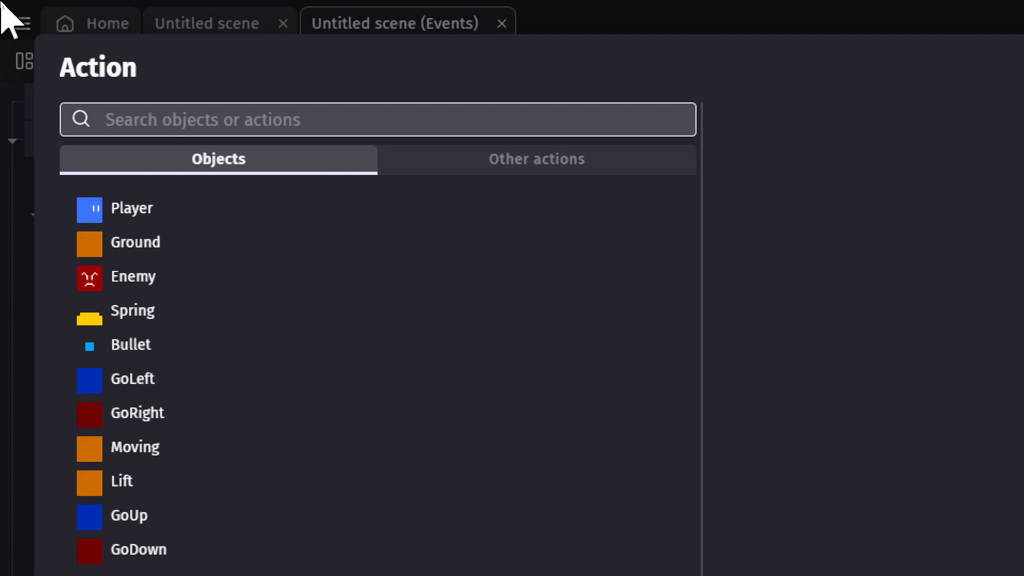
type("change ")
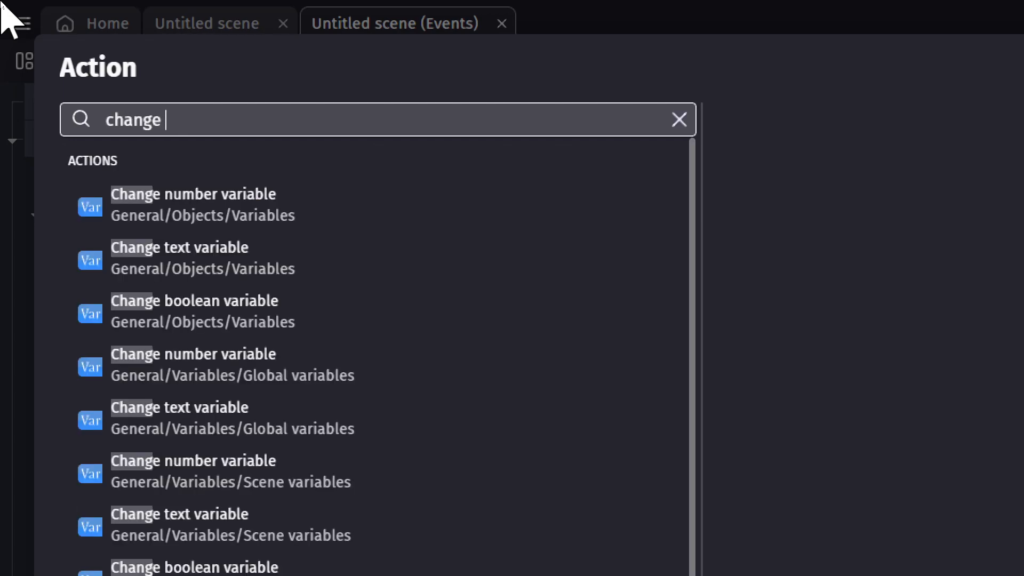
type("boo")
key("BackSpace")
key("BackSpace")
key("BackSpace")
key("BackSpace")
type("object boolean")
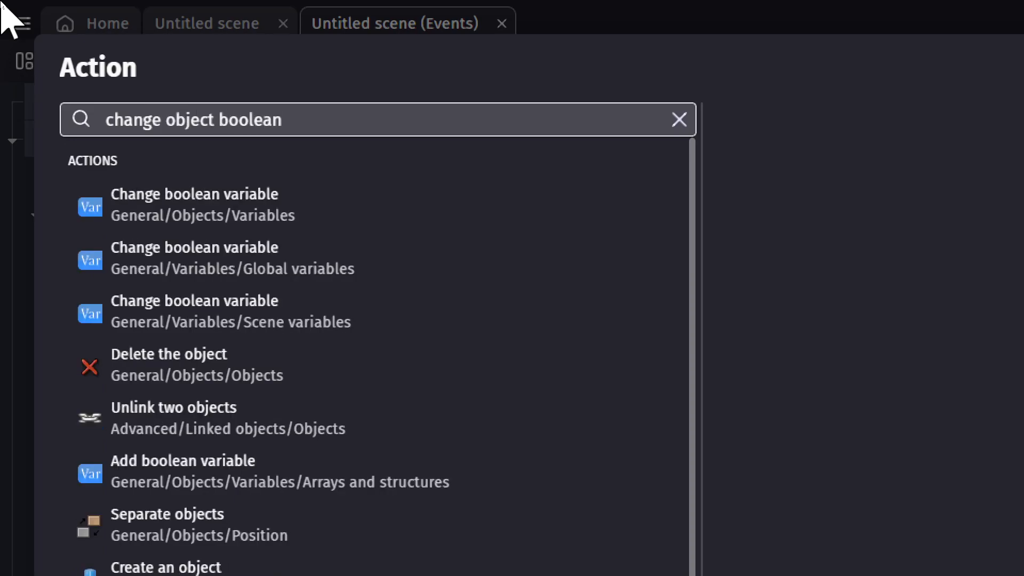
left_click(184, 203)
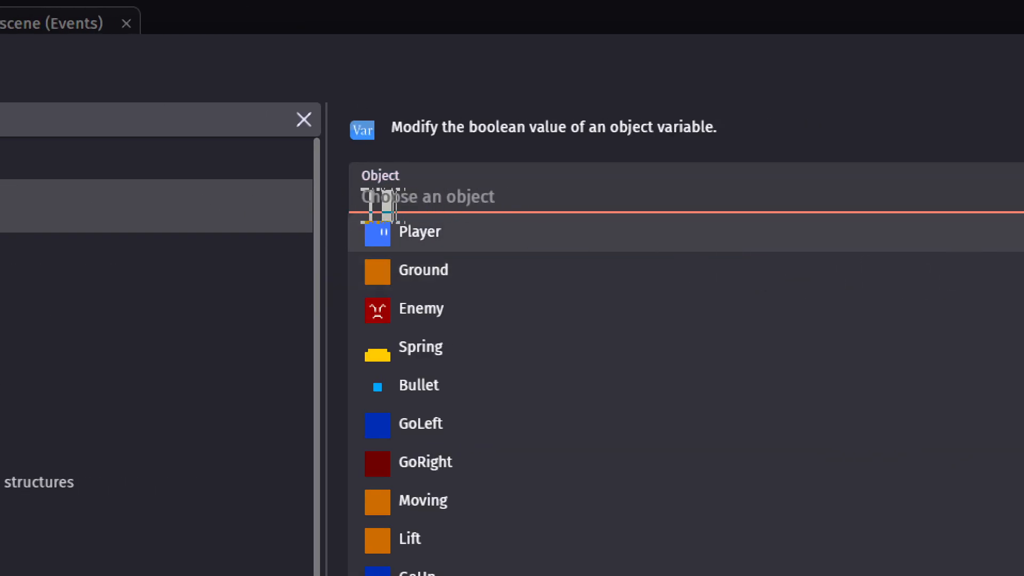
Configure the action to set the Player's boolean variable Damaged to true
left_click(408, 233)
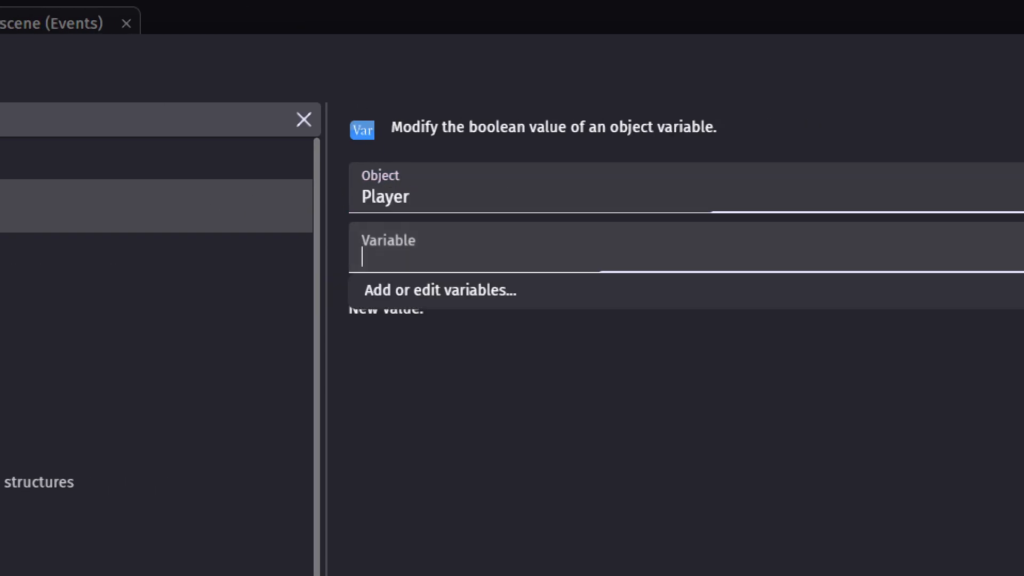
type("Damaged")
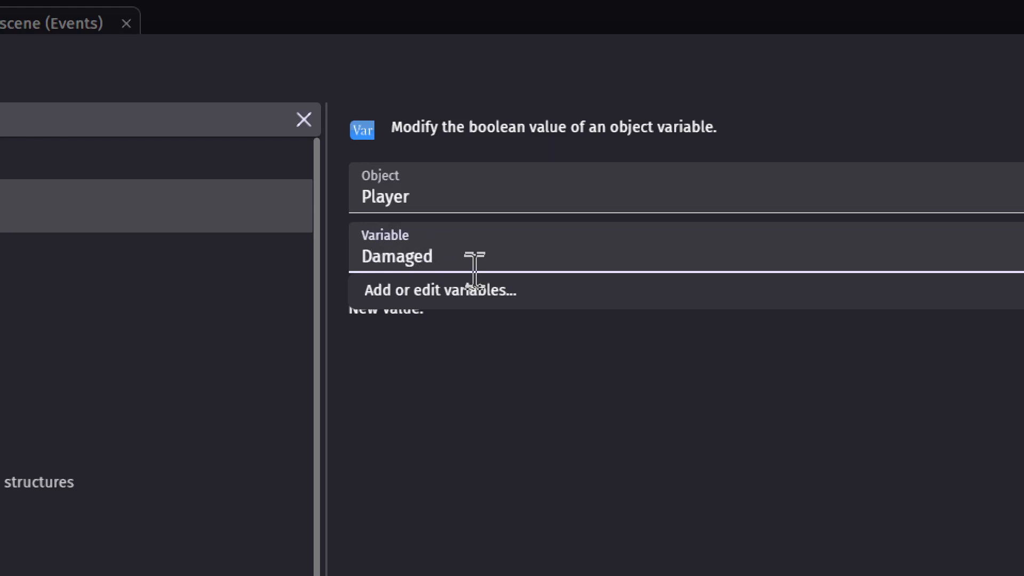
left_click(379, 417)
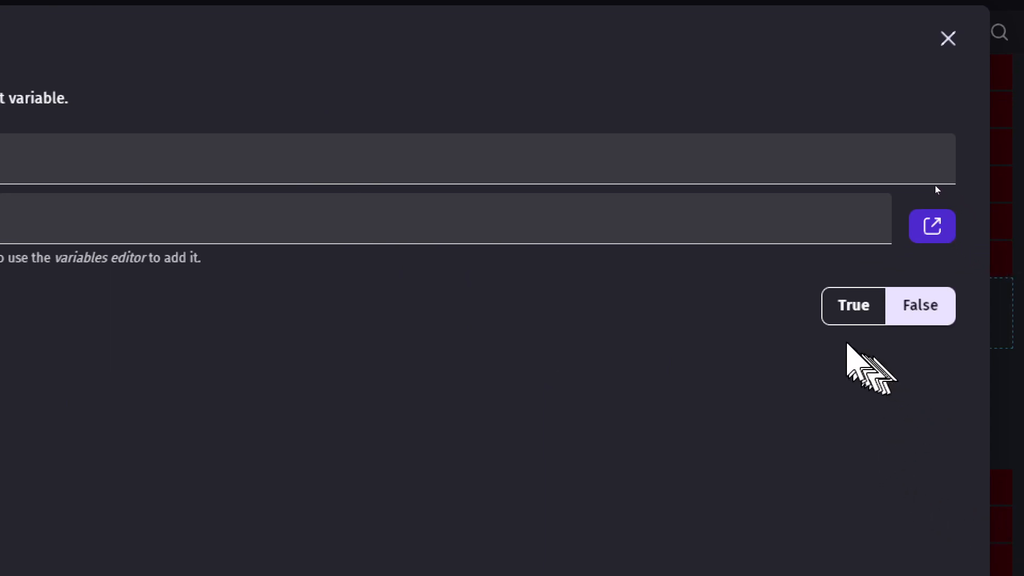
left_click(852, 309)
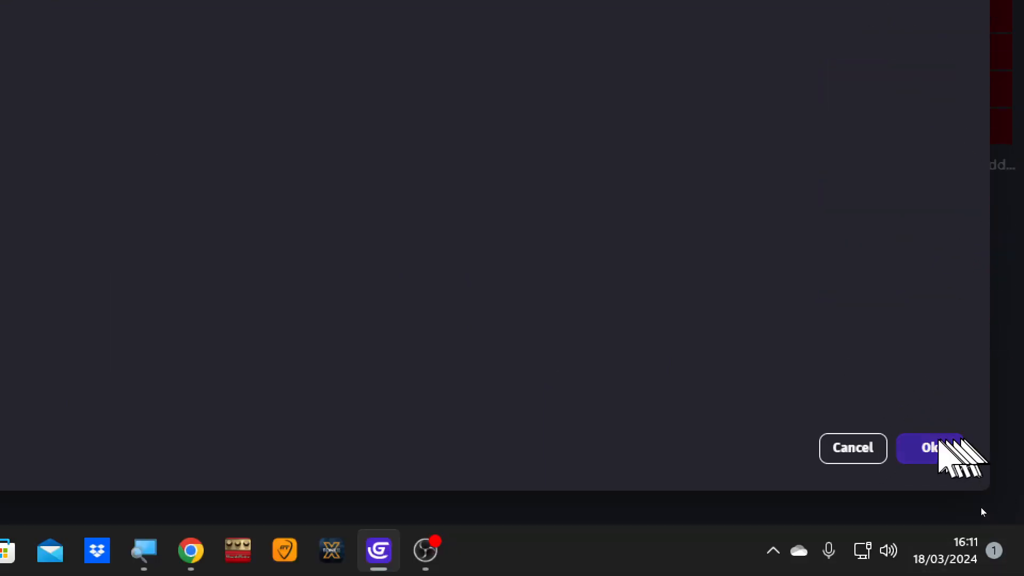
left_click(932, 448)
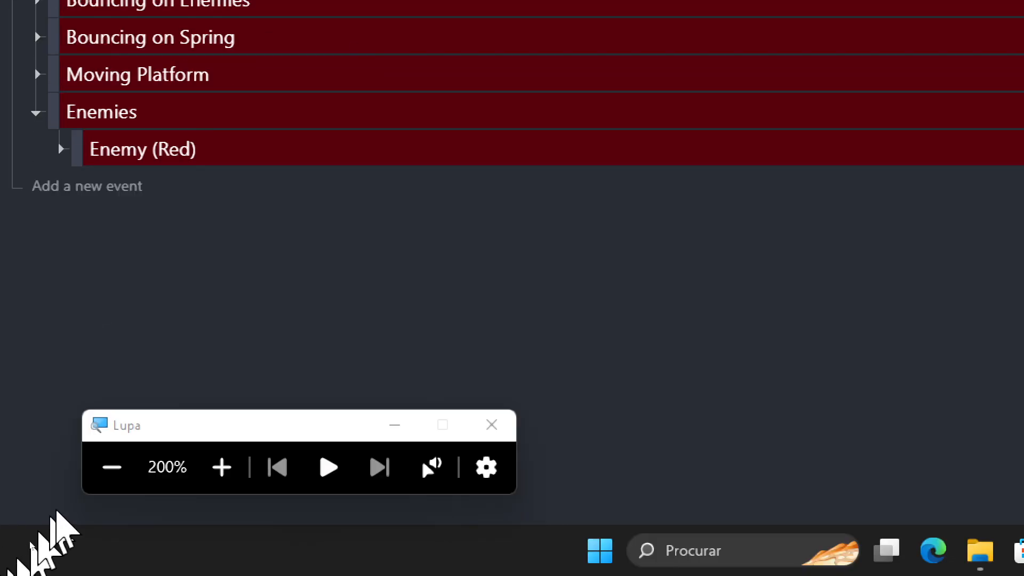
Preview the game and run the player repeatedly through the red enemy to test the Damaged check
left_click(110, 468)
left_click(475, 29)
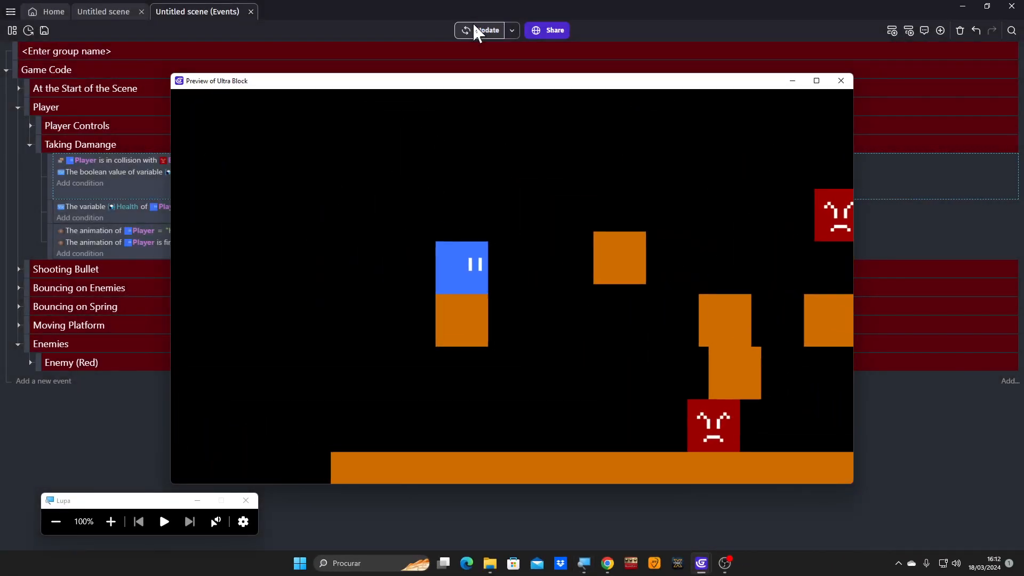
key("Right")
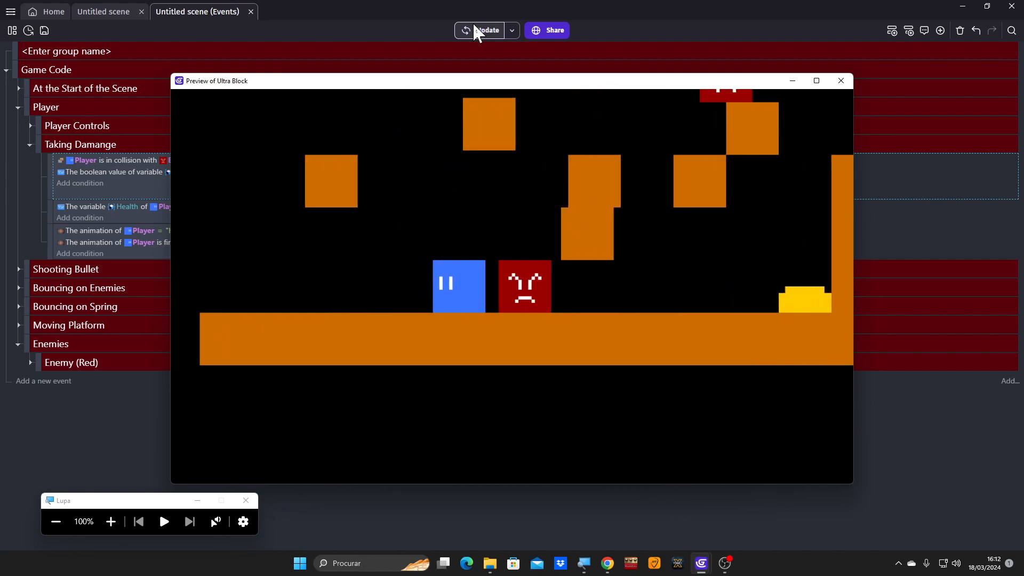
key("Right")
key("Left")
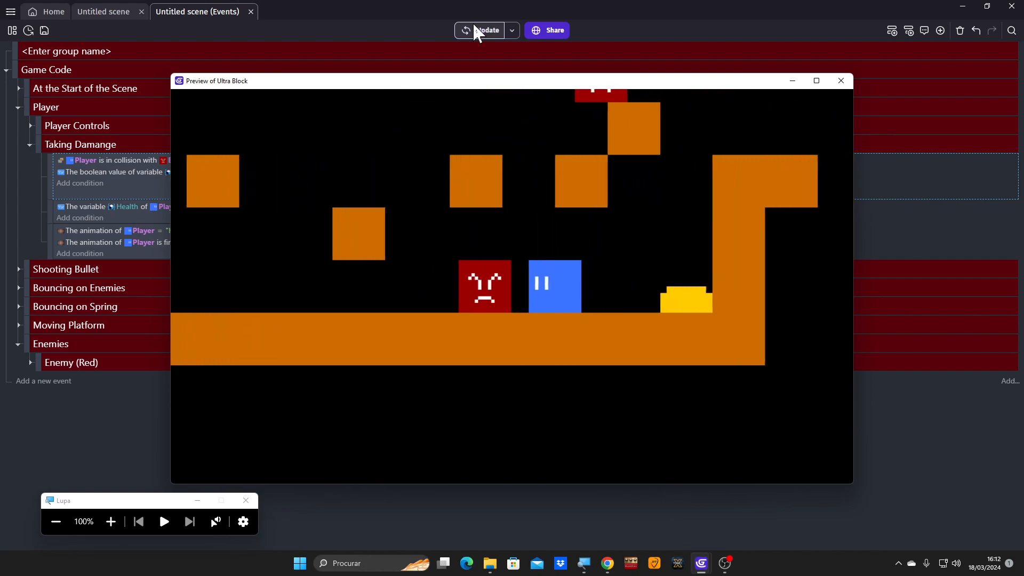
key("Right")
key("Left")
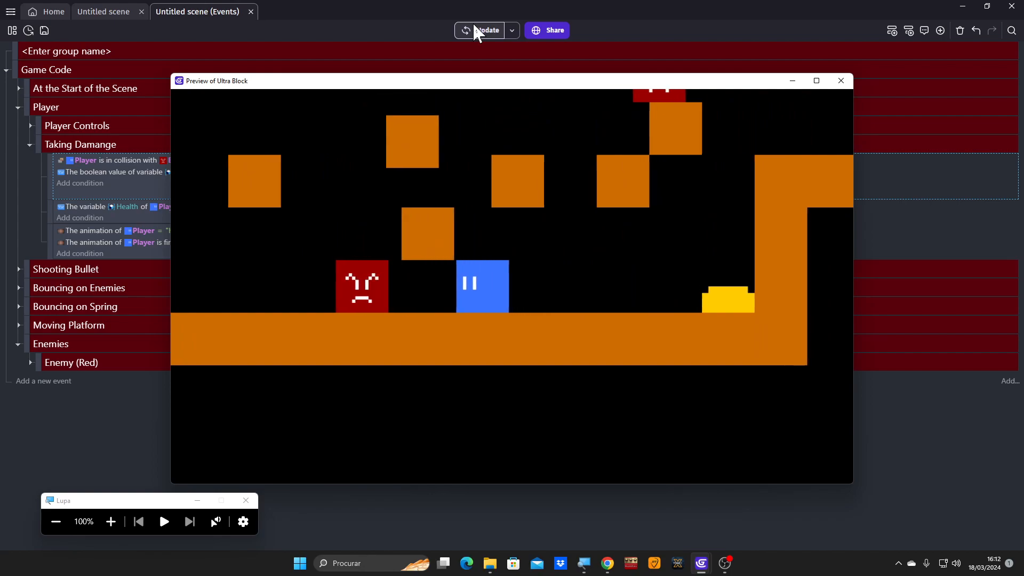
key("Right")
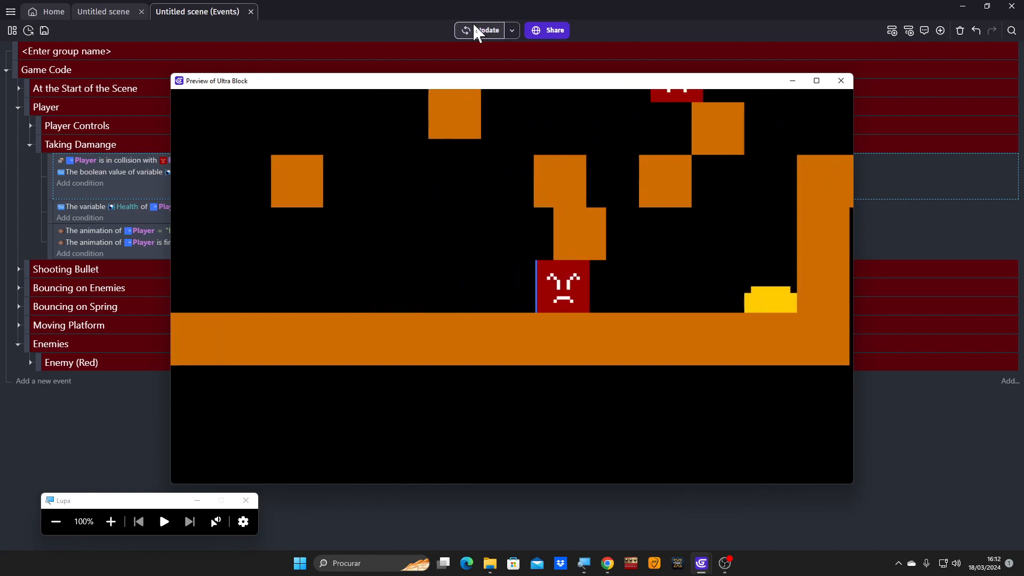
key("Left")
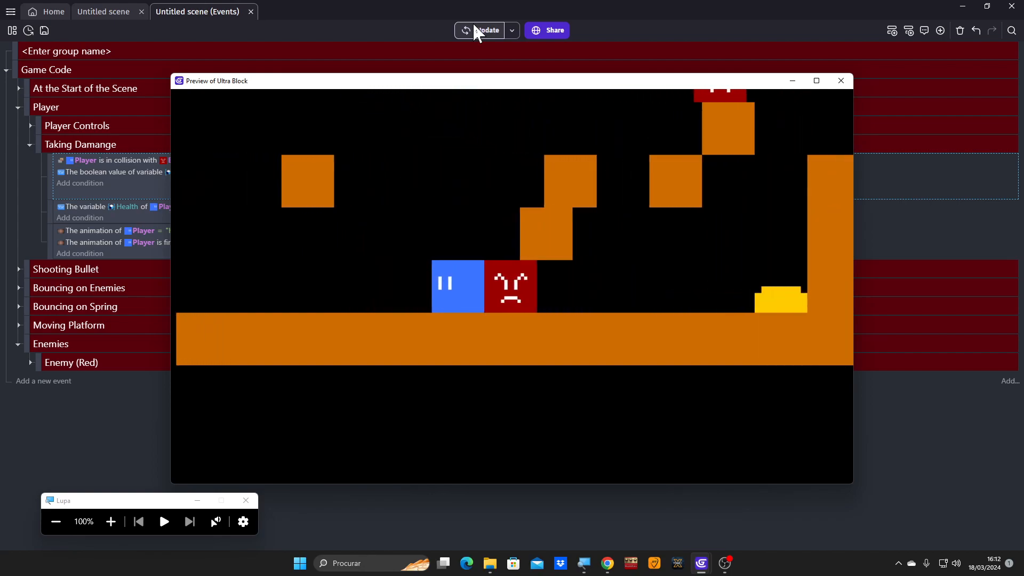
key("Right")
key("Left")
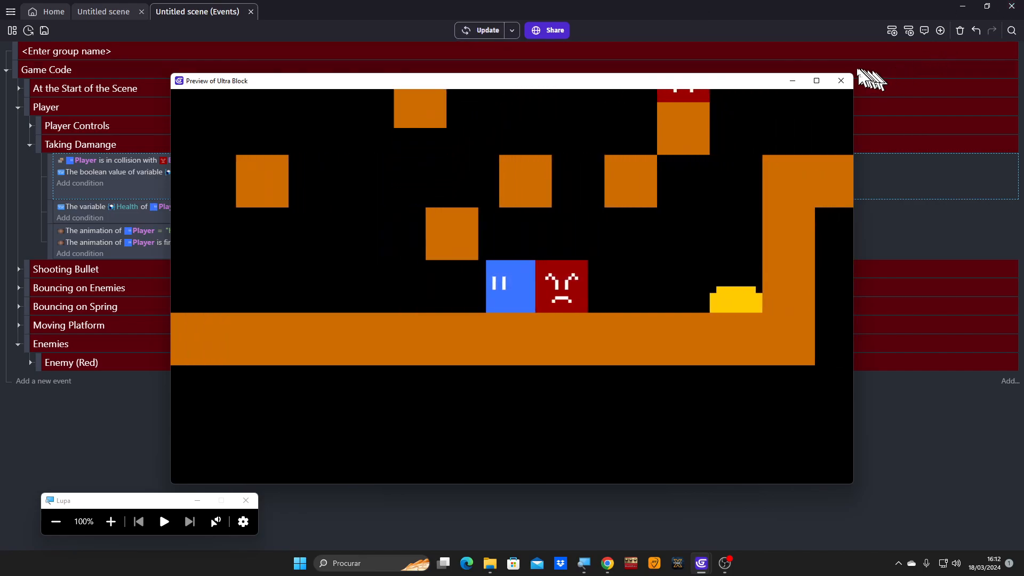
Close the preview and add a Wait action of 1 second at the end of the Player–Enemy collision event's actions
left_click(841, 80)
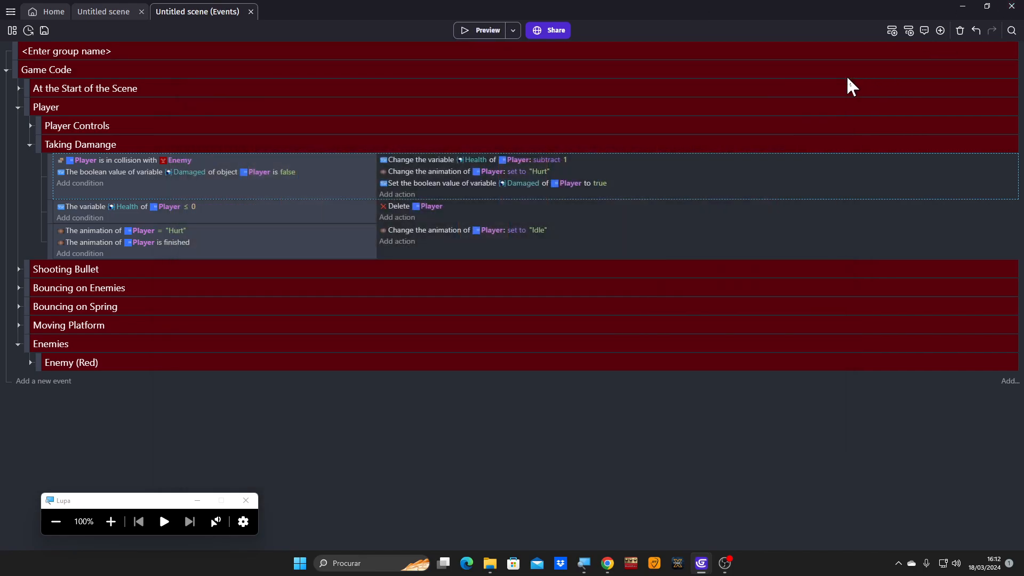
left_click(111, 521)
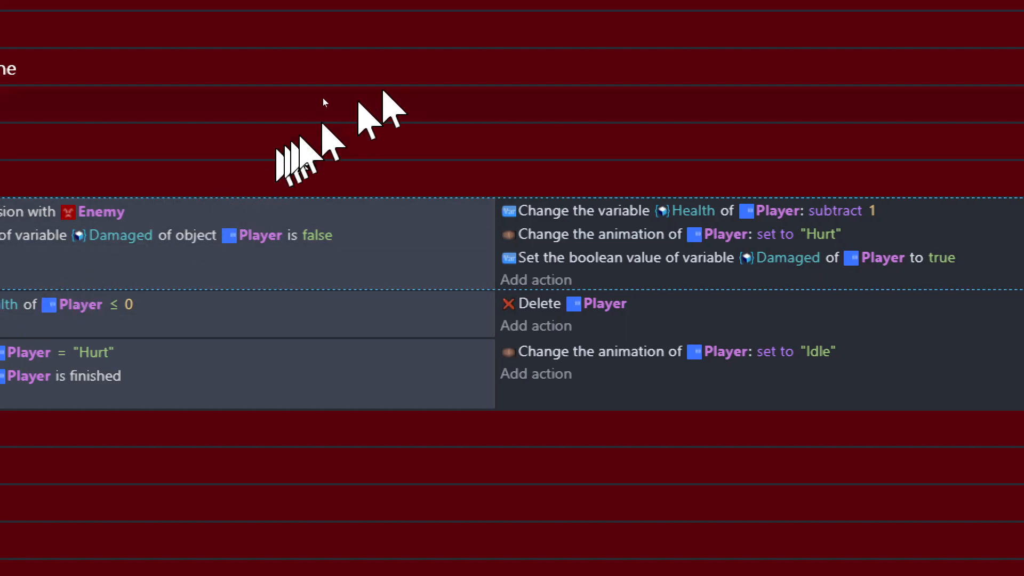
left_click(522, 281)
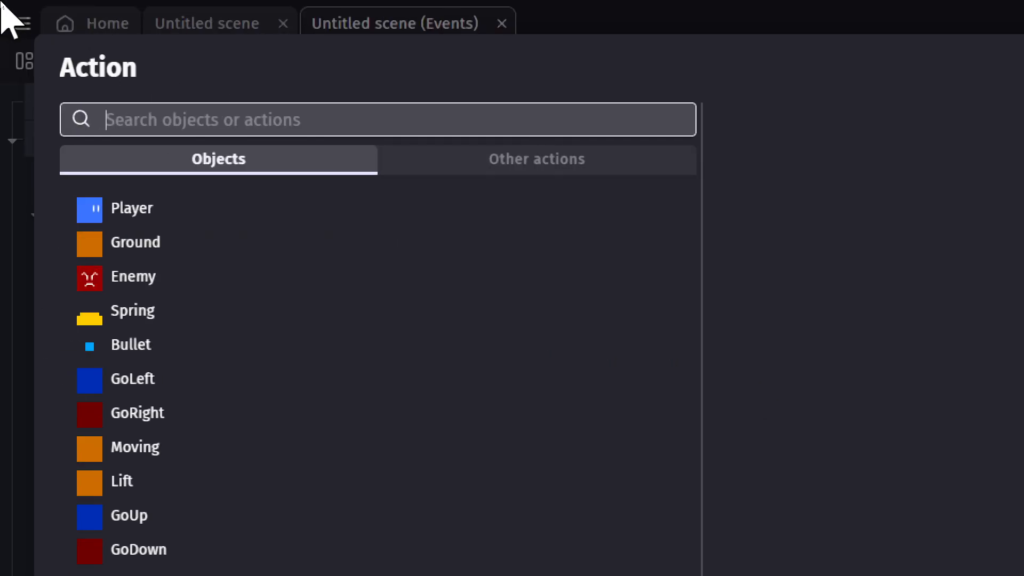
type("wait")
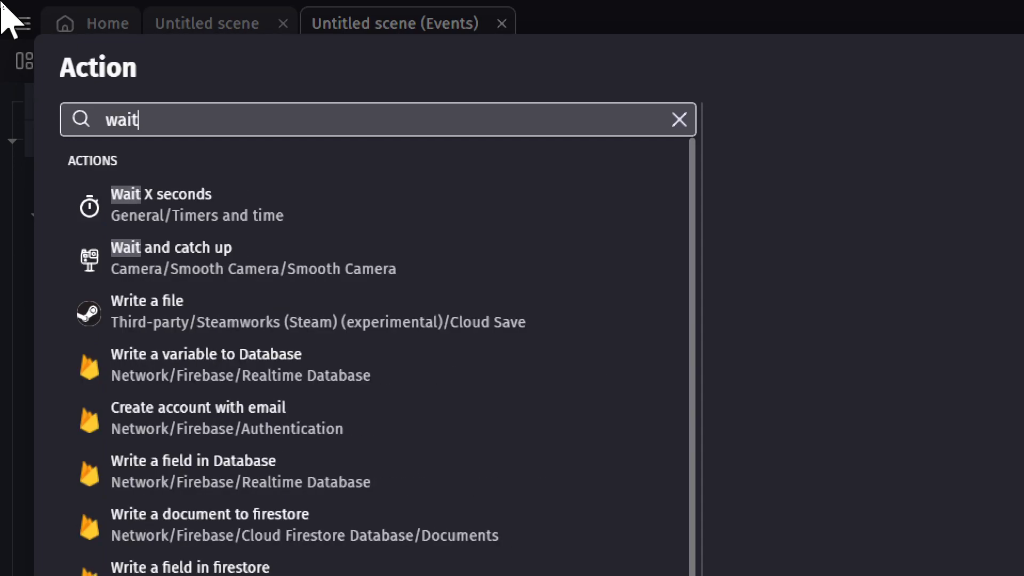
left_click(160, 206)
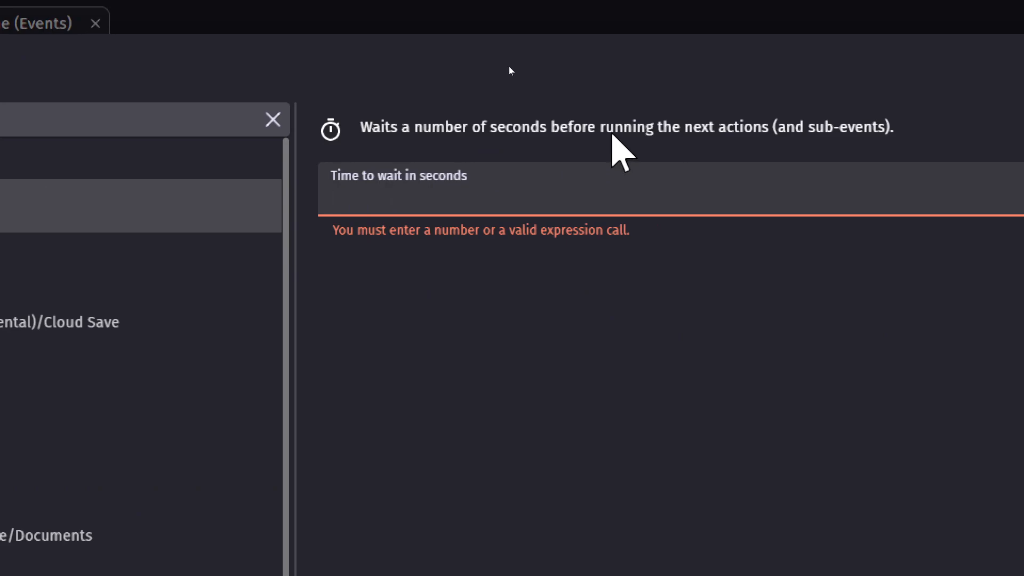
type("0.5")
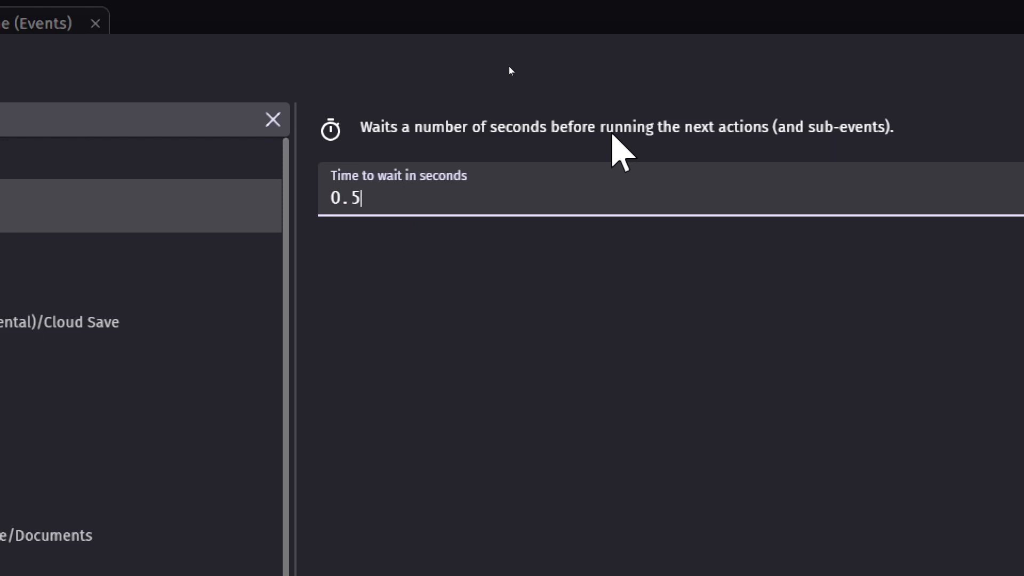
key("BackSpace")
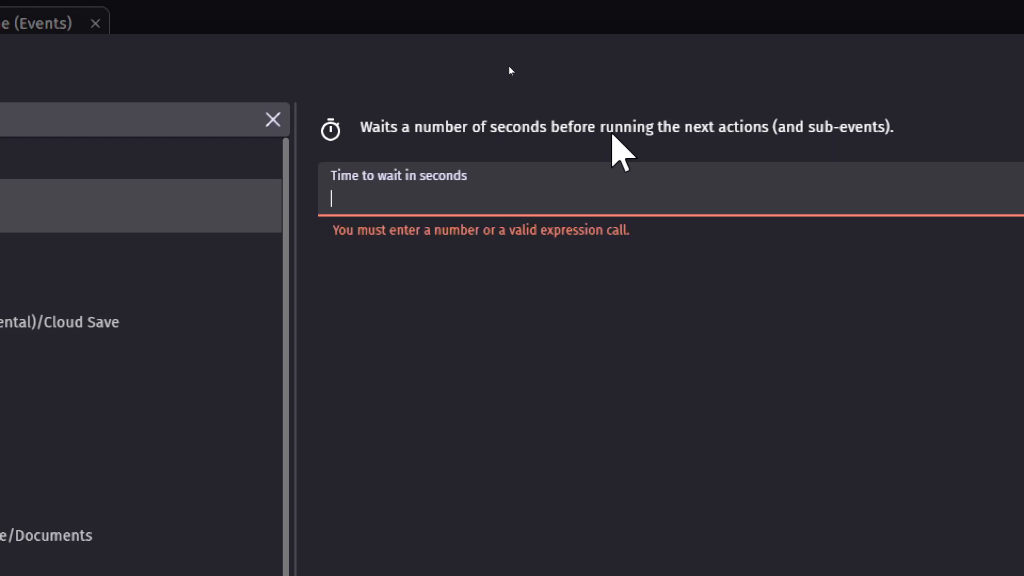
type("1")
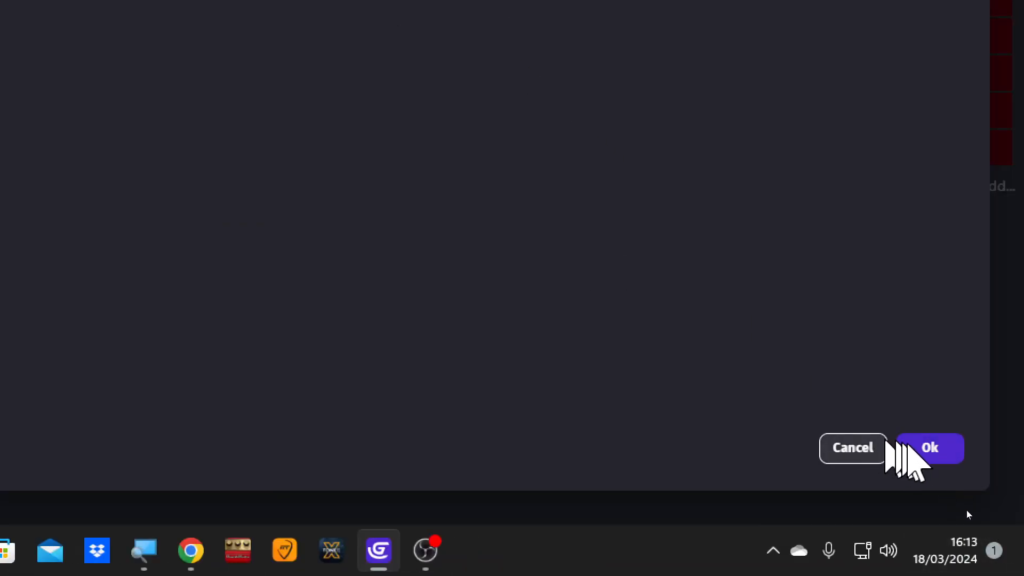
left_click(929, 450)
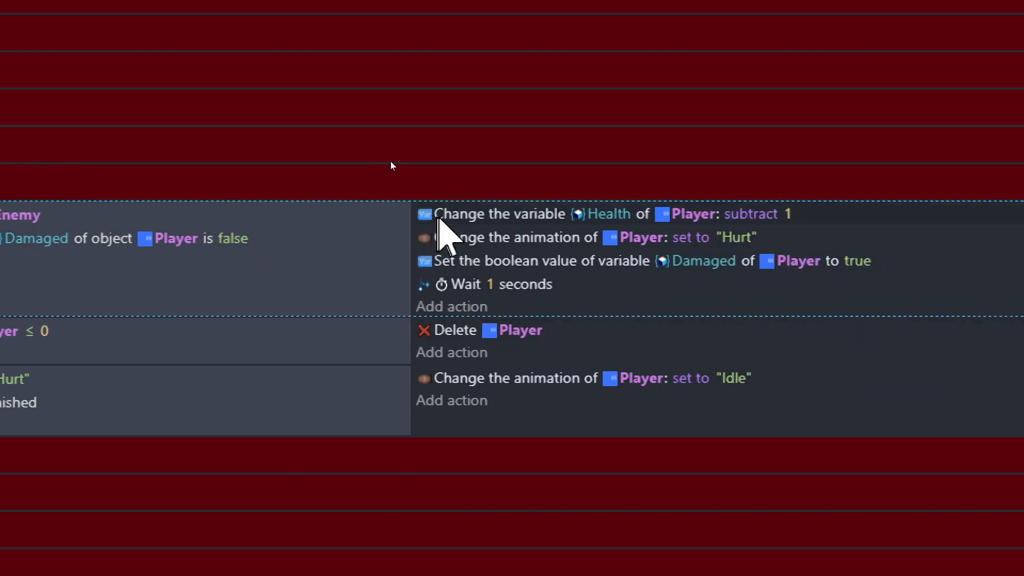
left_click(436, 217)
key("ctrl+c")
key("ctrl+v")
mouse_move(438, 238)
left_mouse_down()
mouse_move(446, 336)
mouse_move(448, 327)
left_mouse_up()
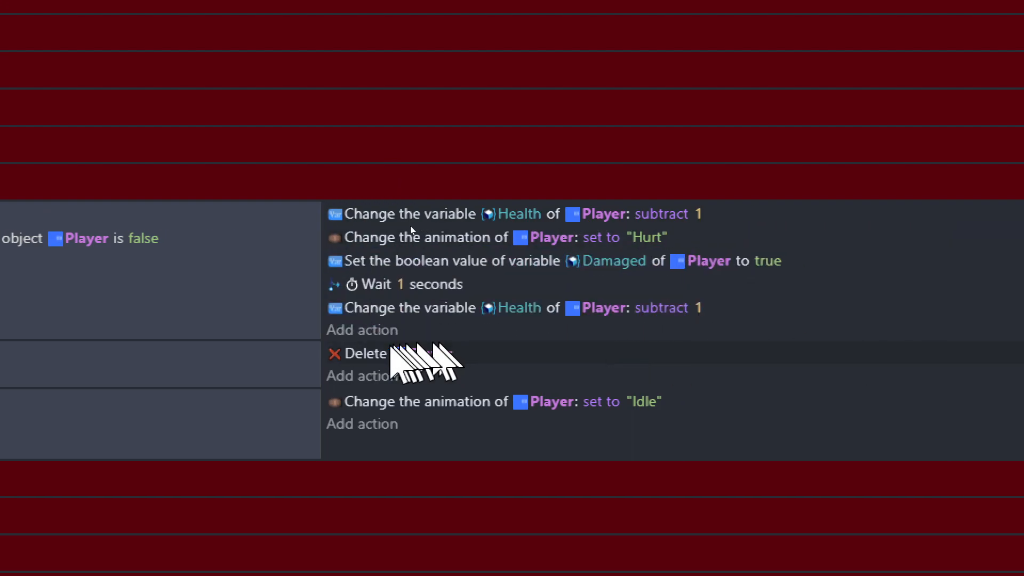
left_click_drag(364, 292, 382, 235)
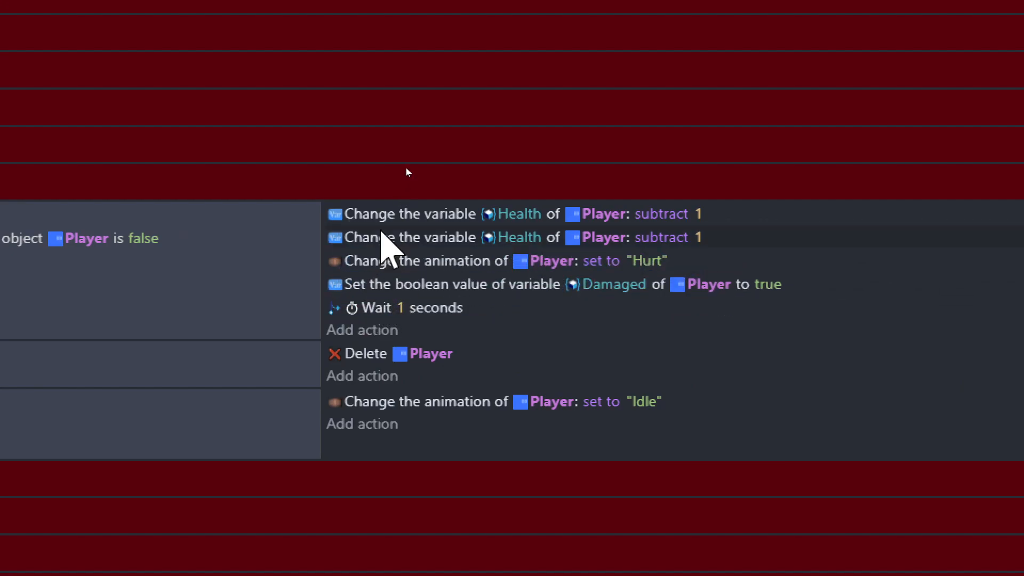
left_click(375, 240)
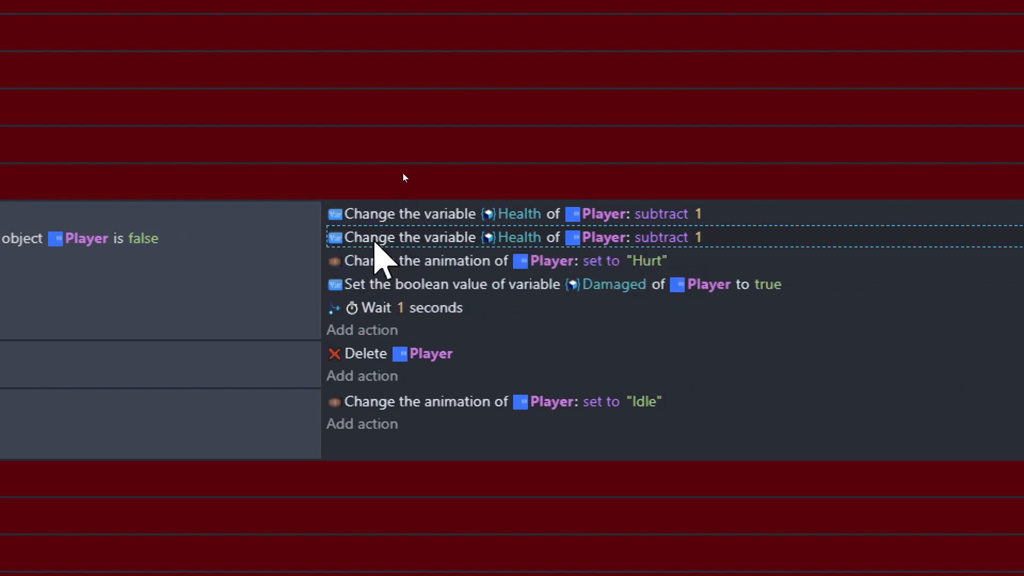
key("Delete")
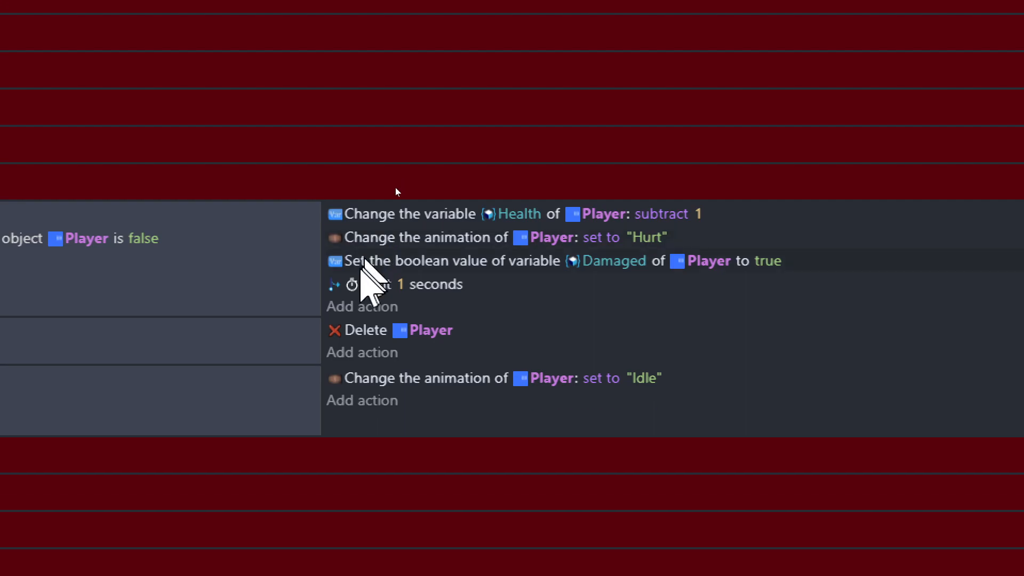
Move the Player's Damaged boolean action to the start of the collision event's actions and duplicate it after the Wait, set to false
left_click_drag(359, 257, 364, 209)
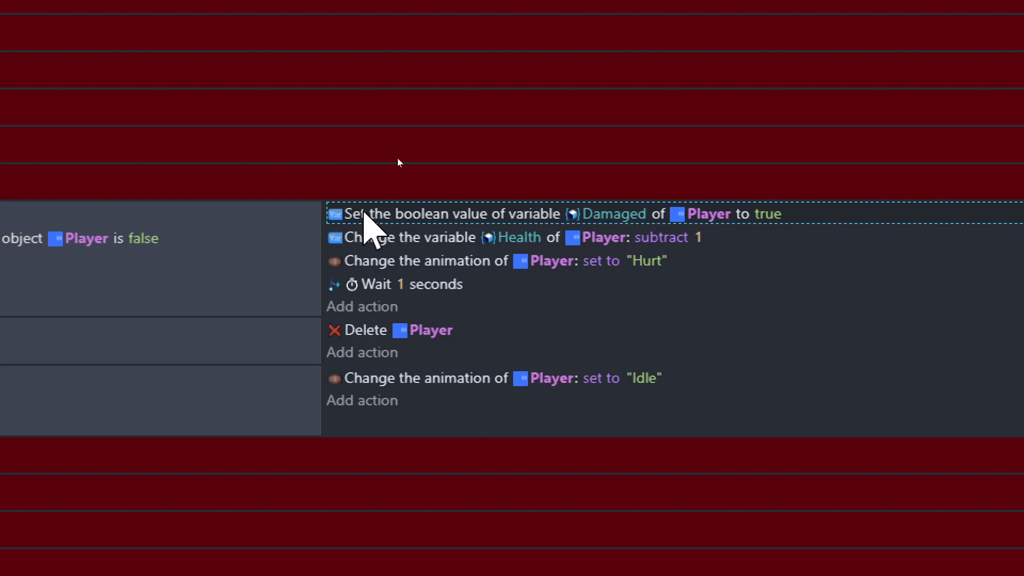
key("ctrl+v")
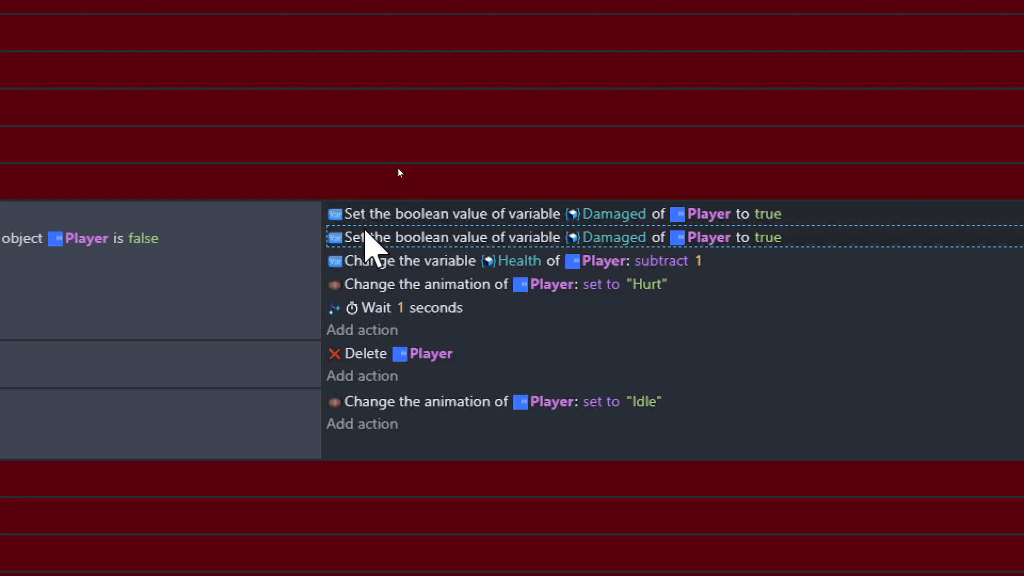
left_click_drag(373, 242, 384, 336)
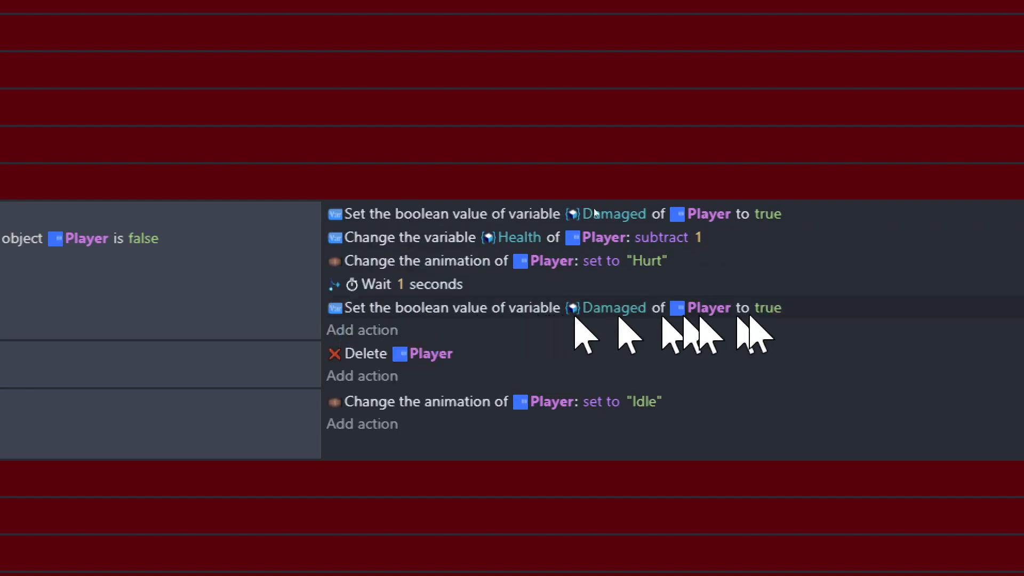
left_click(767, 308)
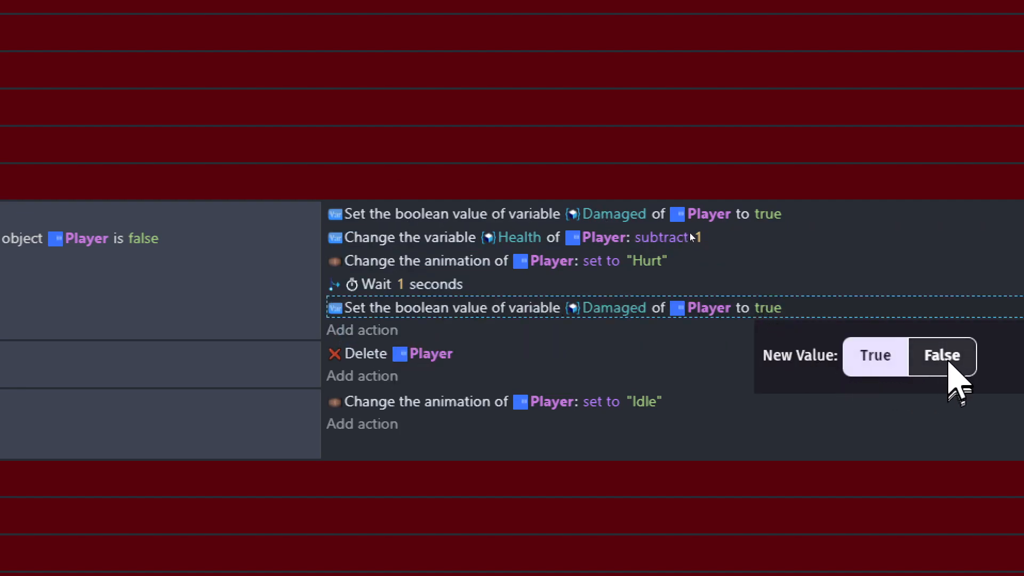
left_click(947, 362)
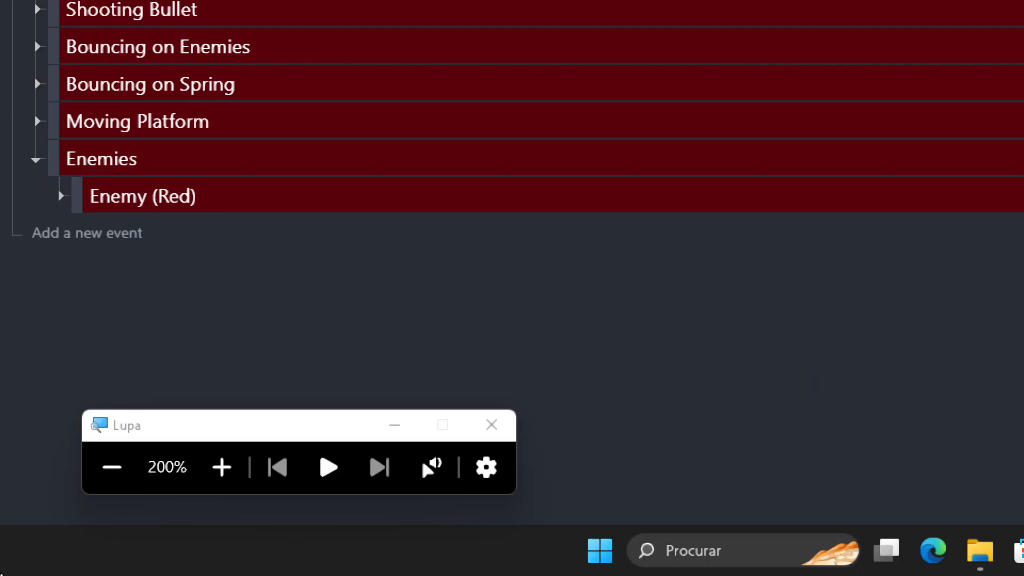
Preview the game and run the player back and forth through the red enemy to test the 1-second damage delay, then close the preview
left_click(112, 468)
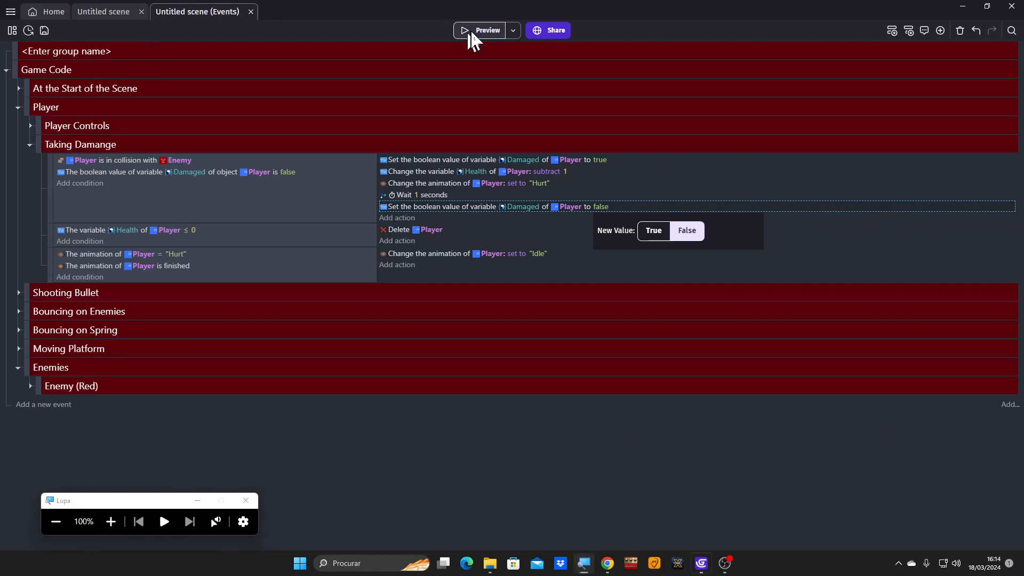
left_click(471, 31)
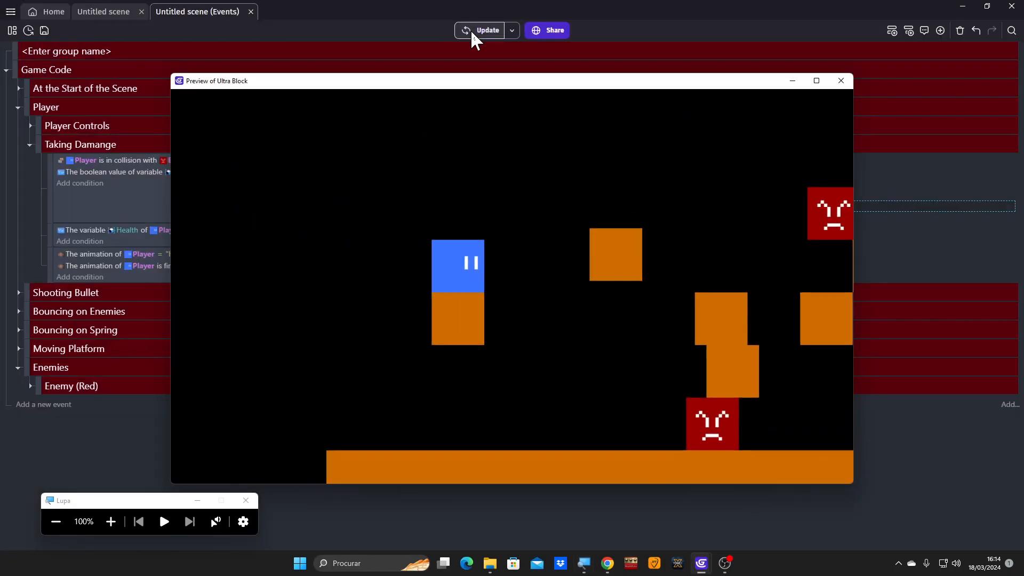
key("Right")
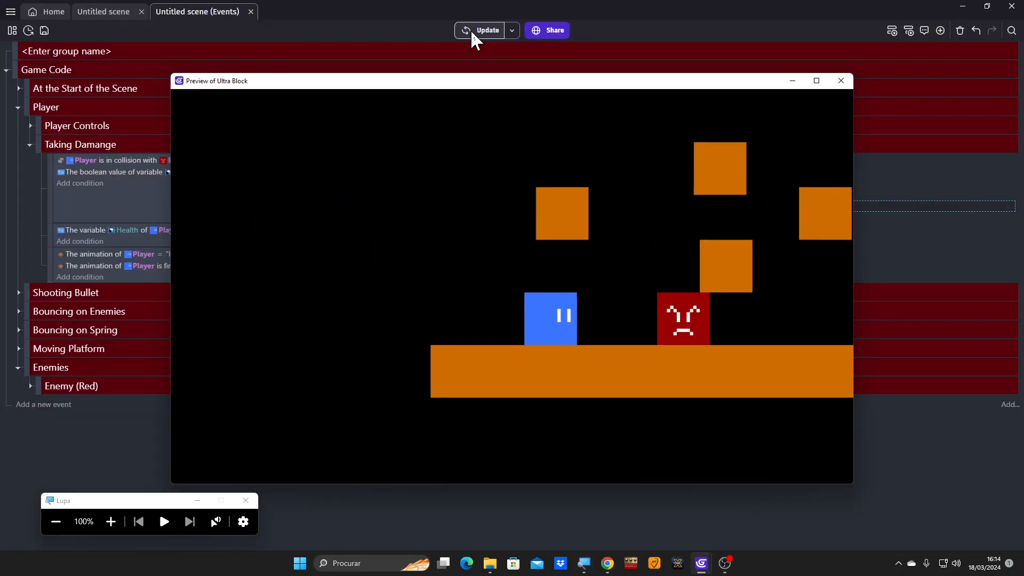
key("Right")
key("Left")
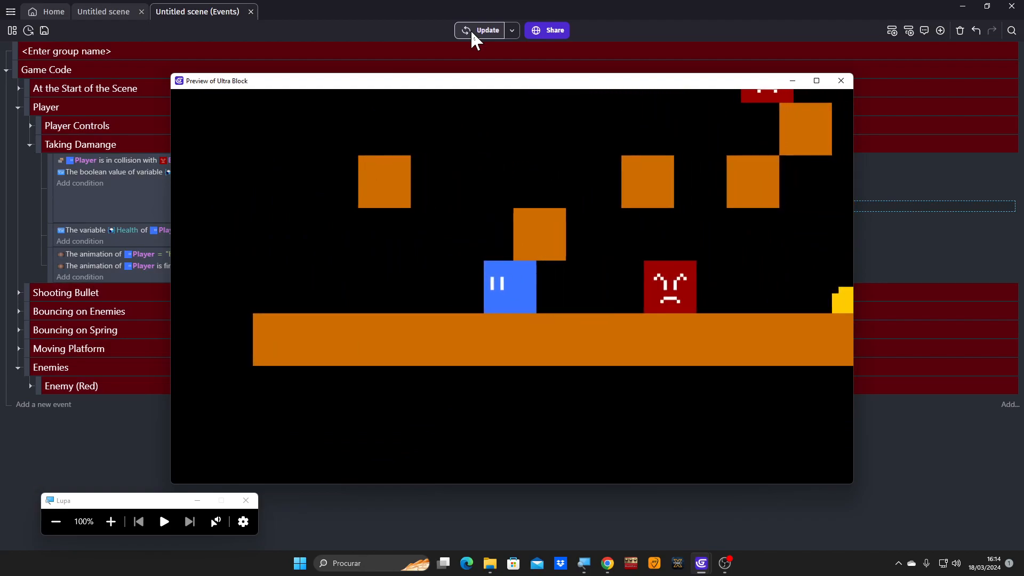
key("Right")
key("Left")
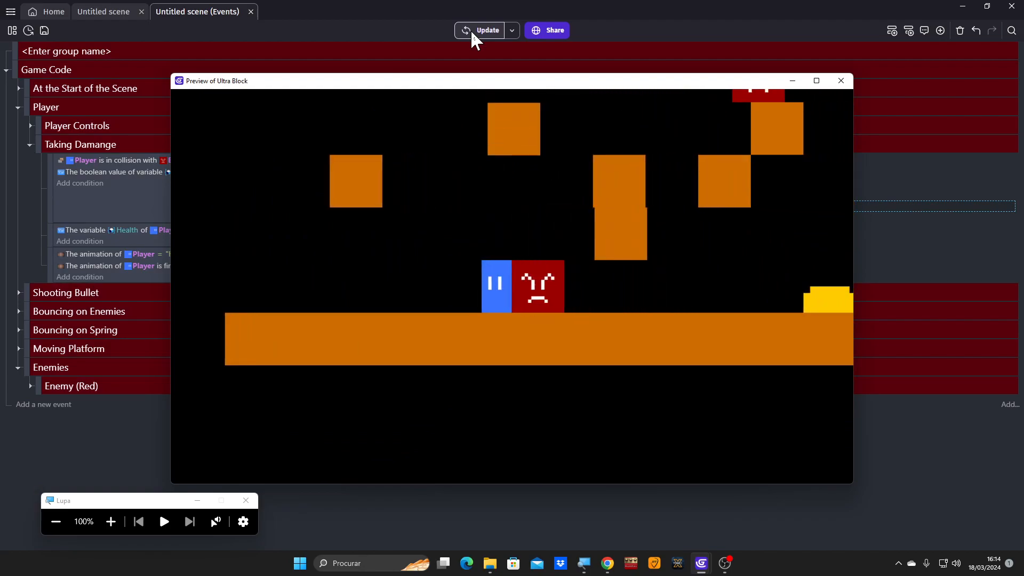
key("Right")
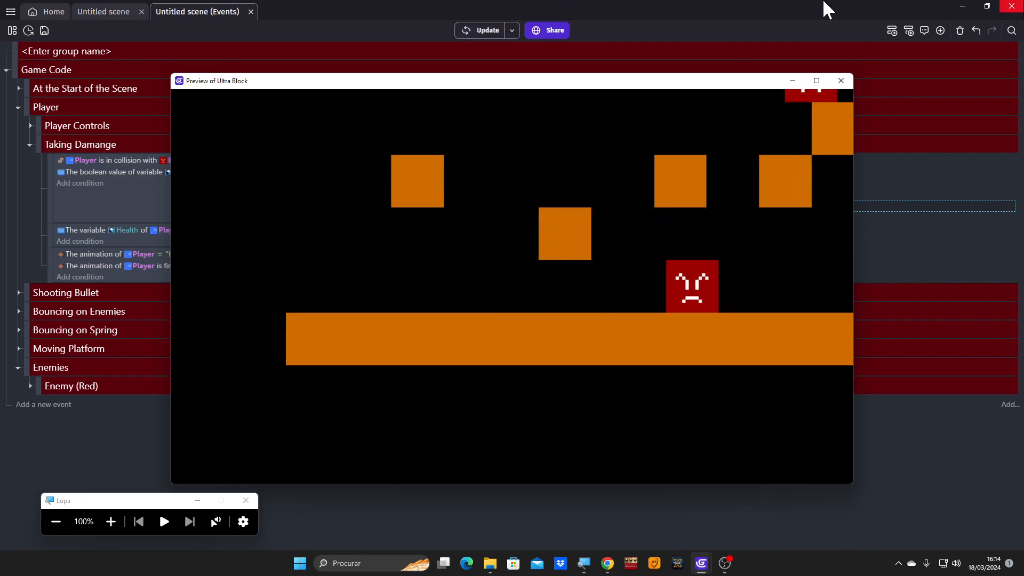
left_click(841, 81)
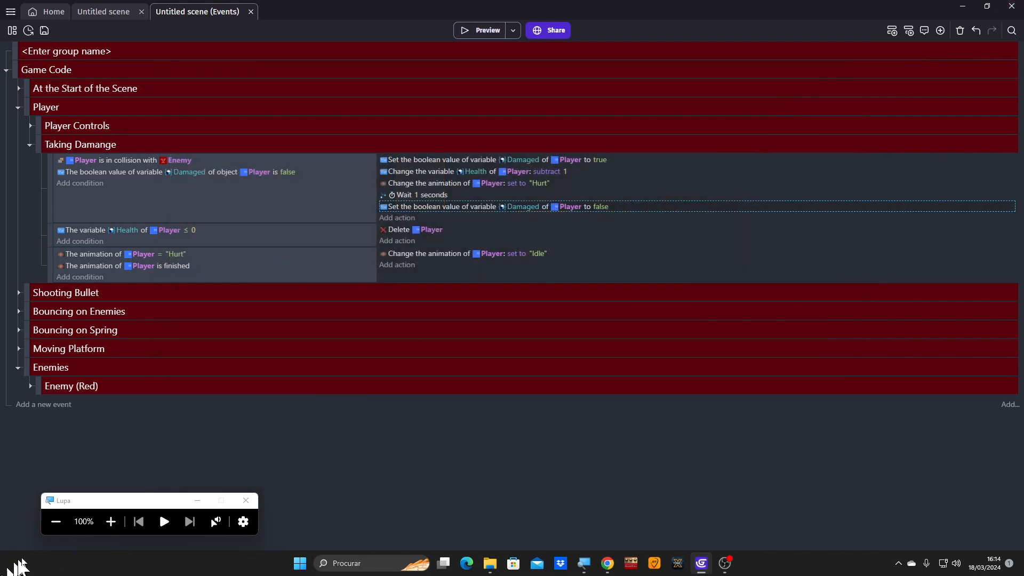
Set the collision event's Wait action to 0.5 seconds
left_click(111, 522)
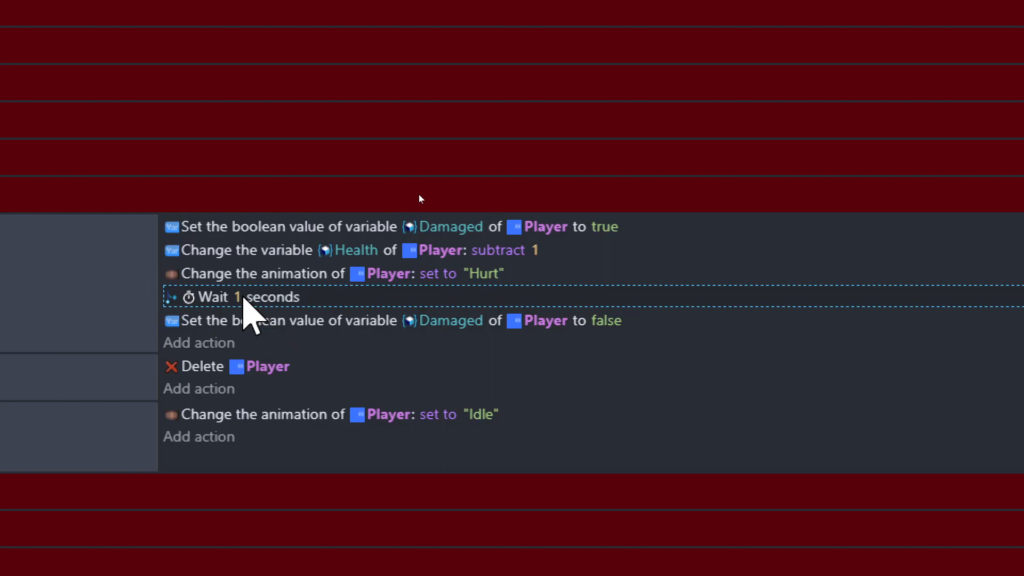
left_click(237, 298)
type("0.5")
key("Return")
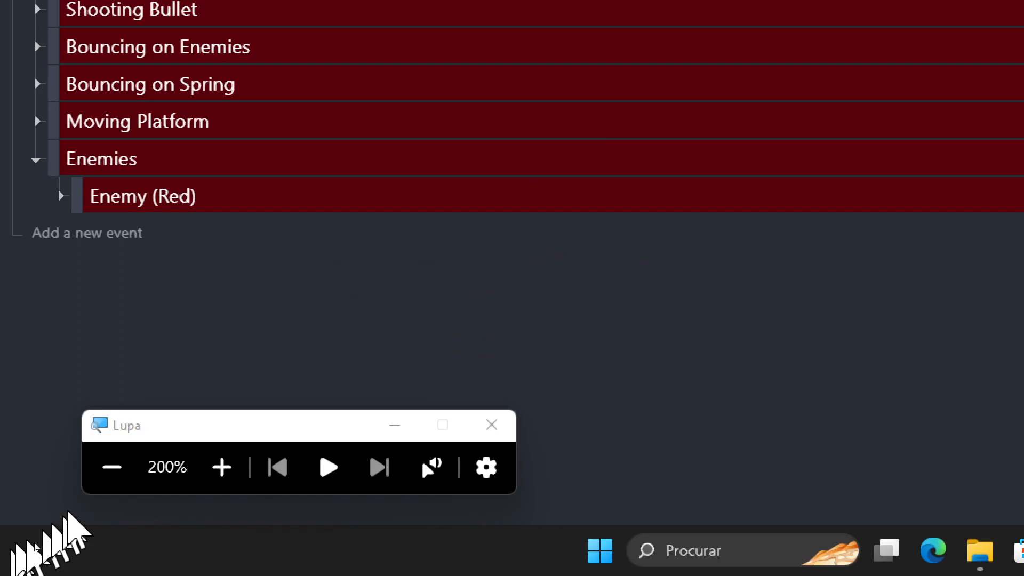
Preview the game again, run the player into the red enemy to test the 0.5-second delay, and close the preview
left_click(112, 469)
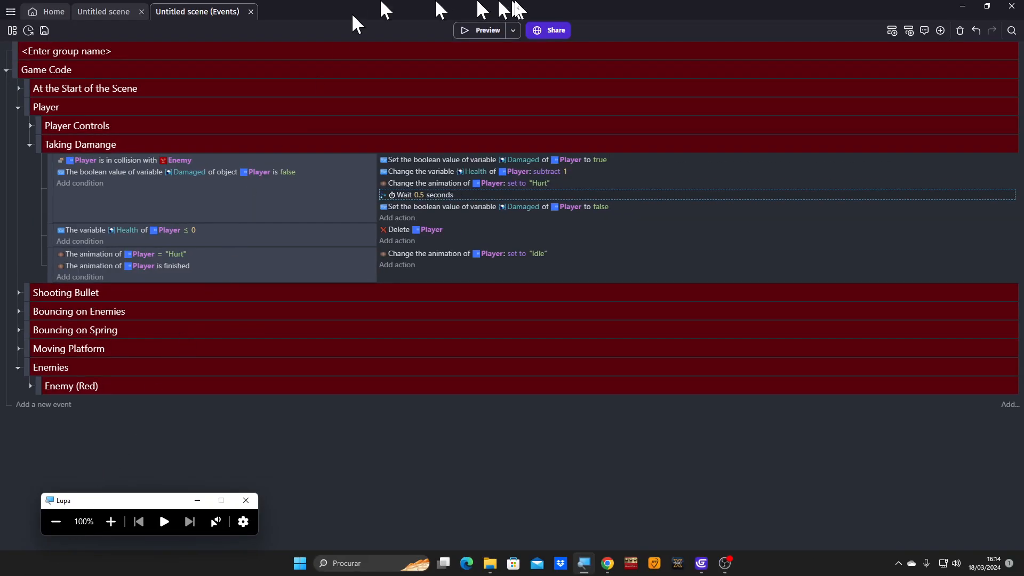
left_click(470, 30)
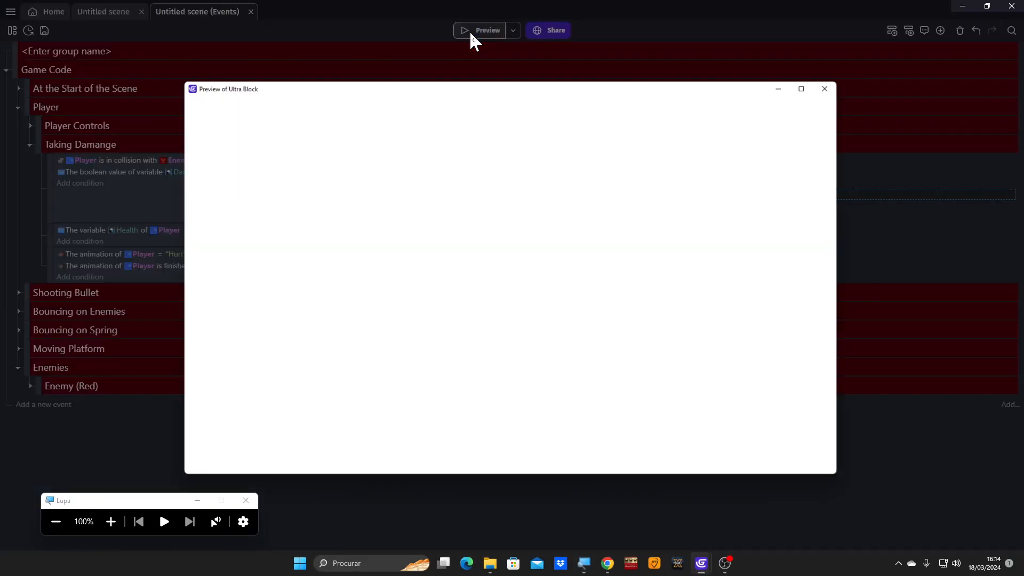
key("Right")
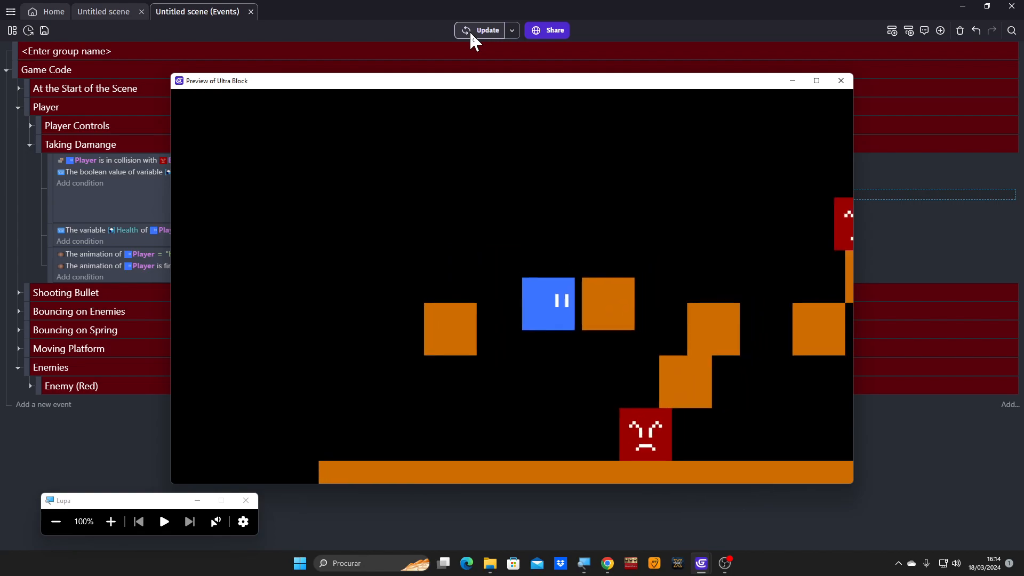
key("Left")
key("Right")
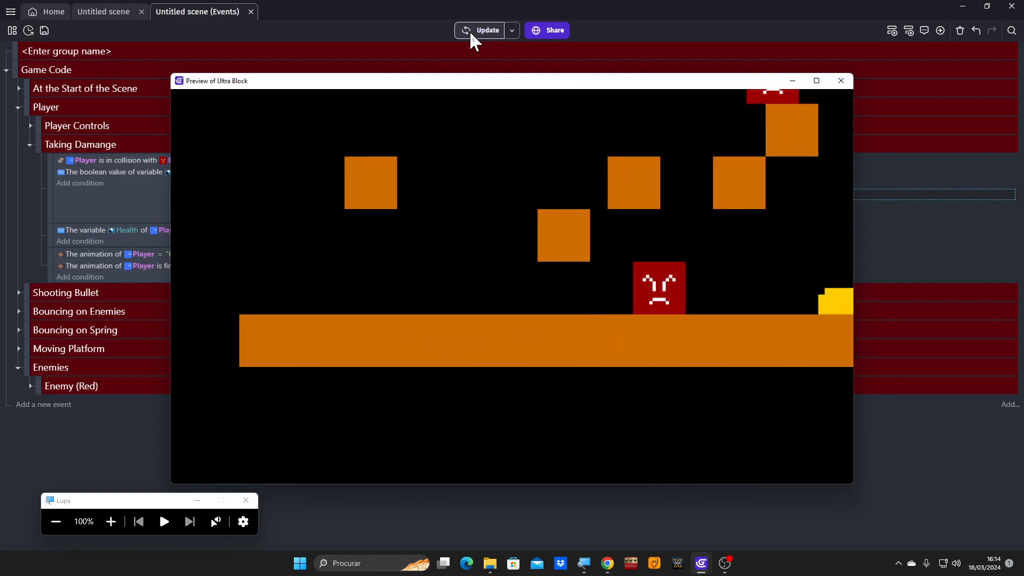
left_click(841, 80)
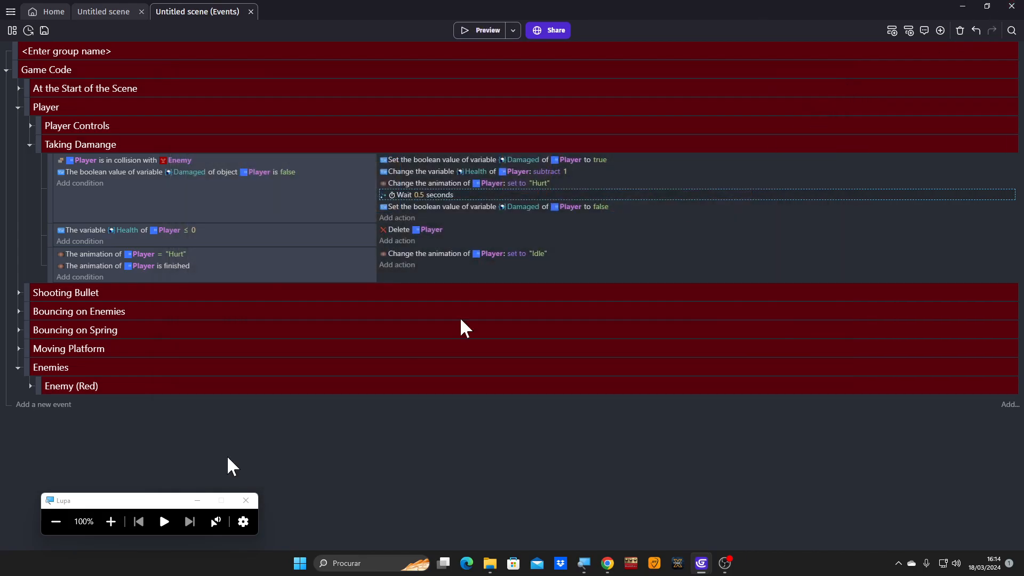
Expand the At the Start of the Scene group and edit the value of the Player's starting Health action
left_click(111, 521)
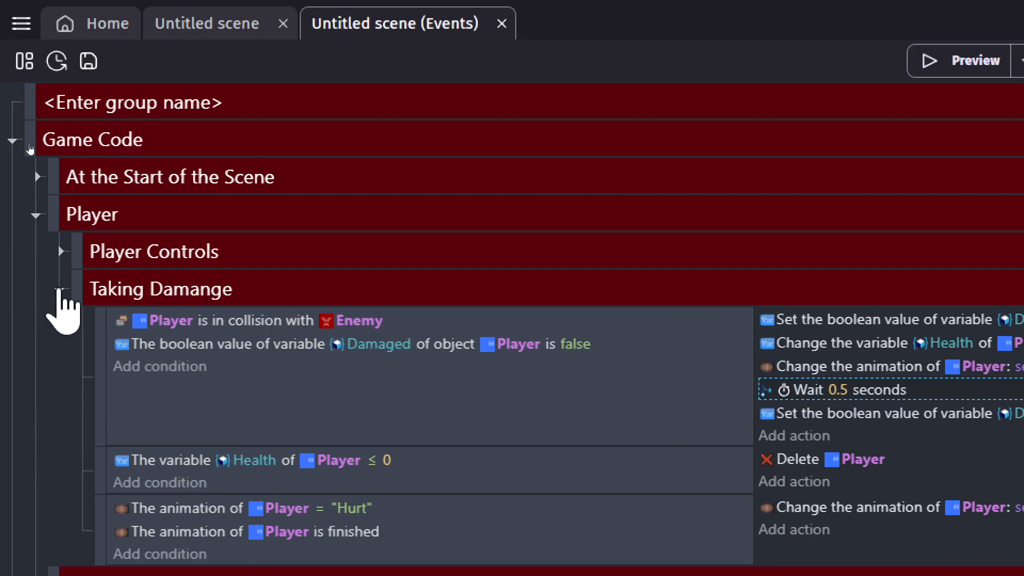
left_click(36, 176)
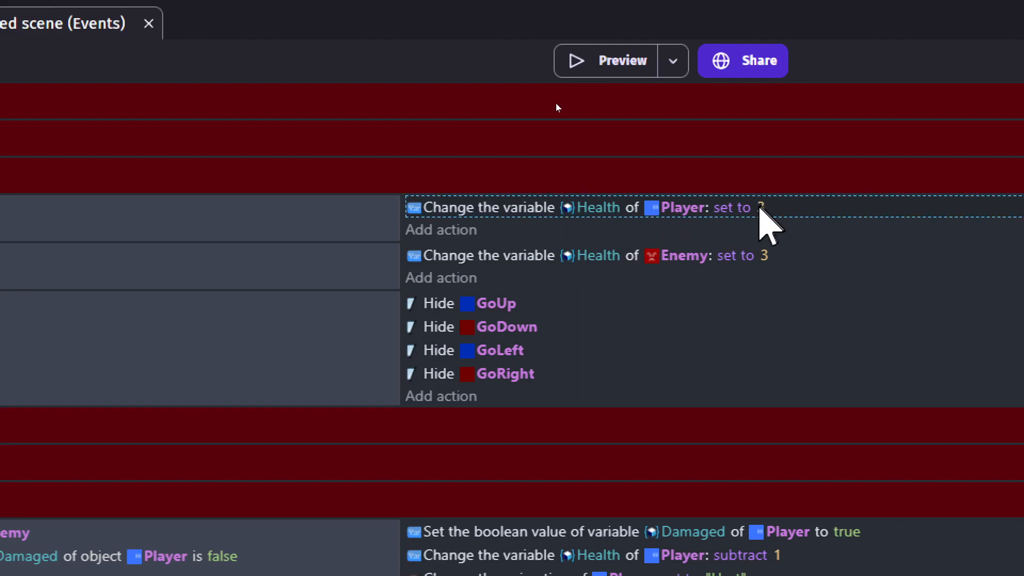
left_click(761, 208)
key("Return")
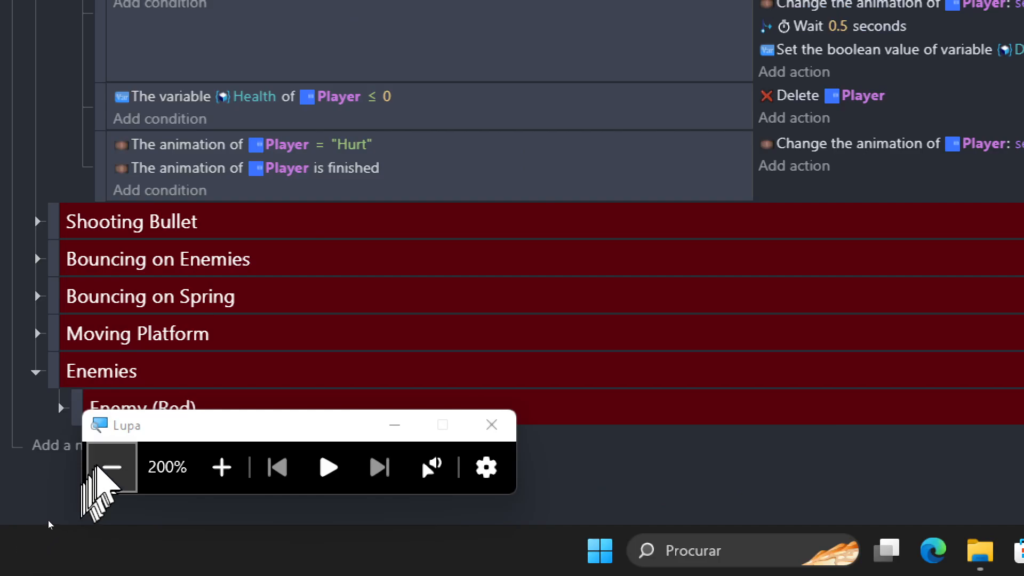
Preview the game, run the player into the red enemy to test damage with a starting Health of 5, and close the preview
left_click(109, 467)
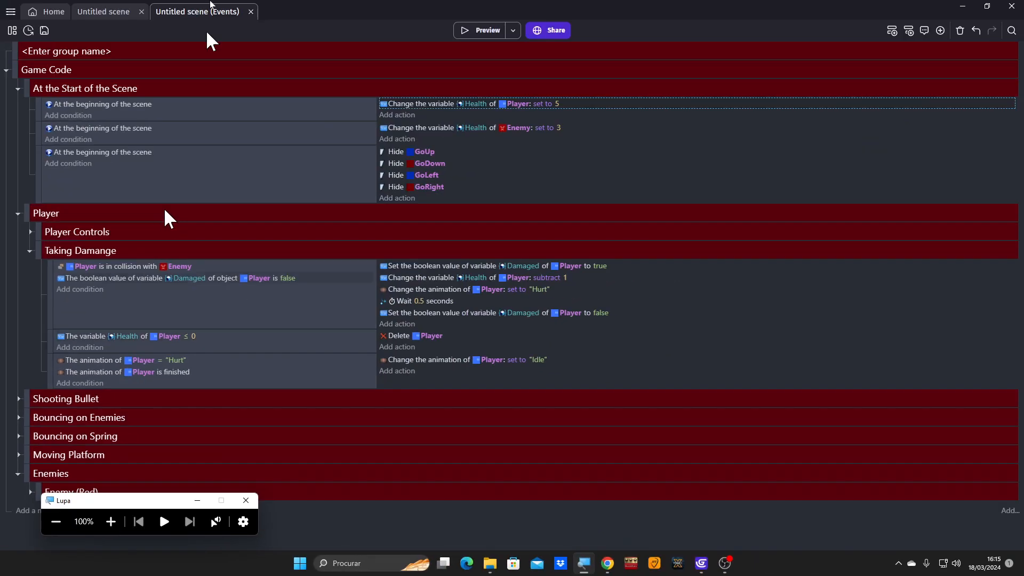
left_click(465, 32)
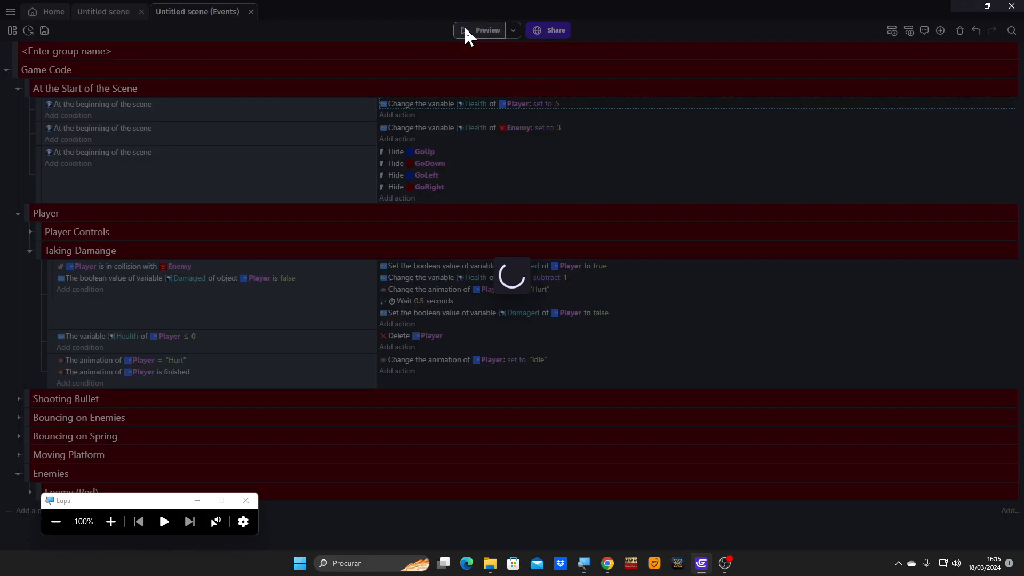
key("Left")
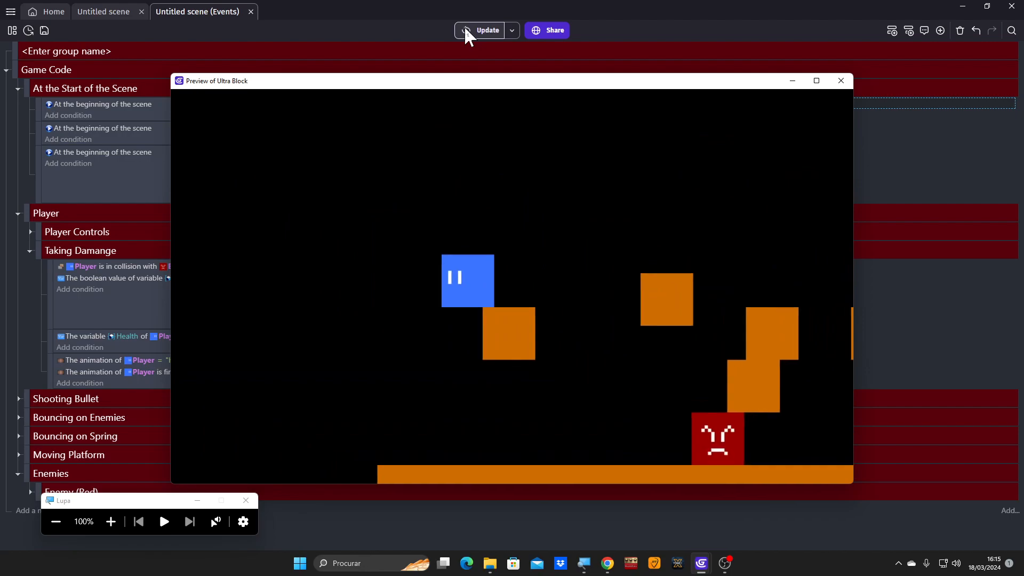
key("Right")
key("Right")
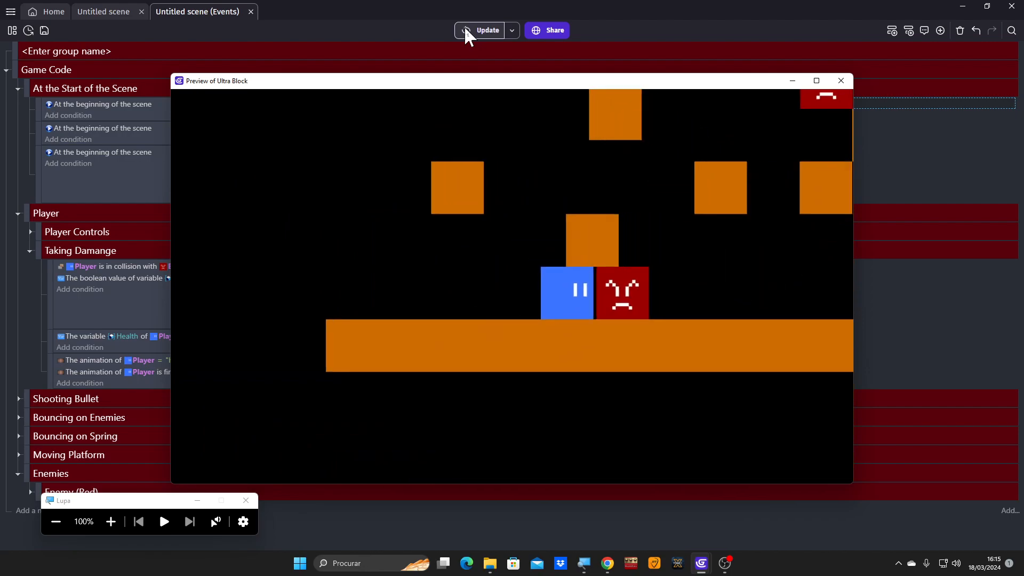
key("Right")
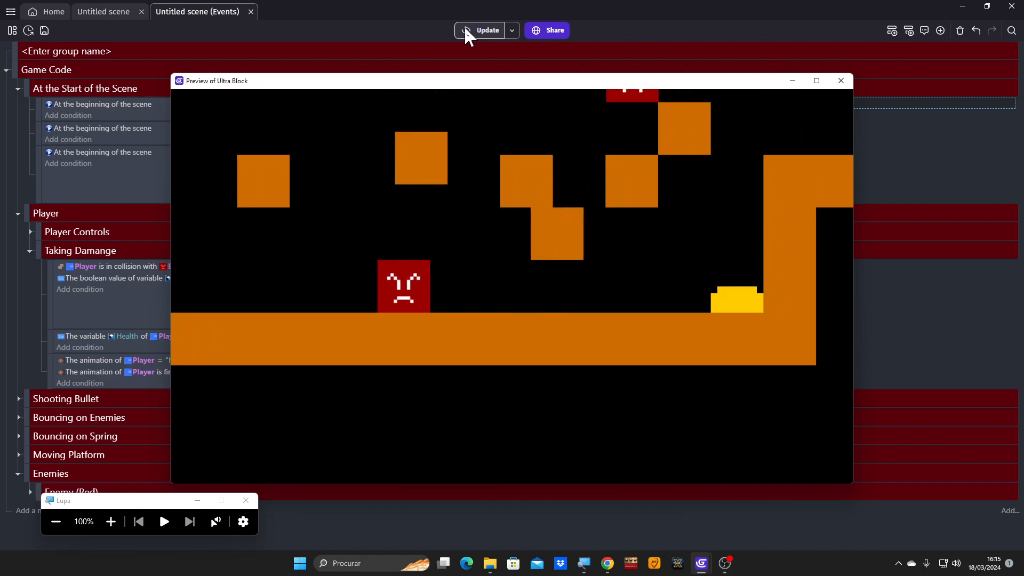
left_click(847, 81)
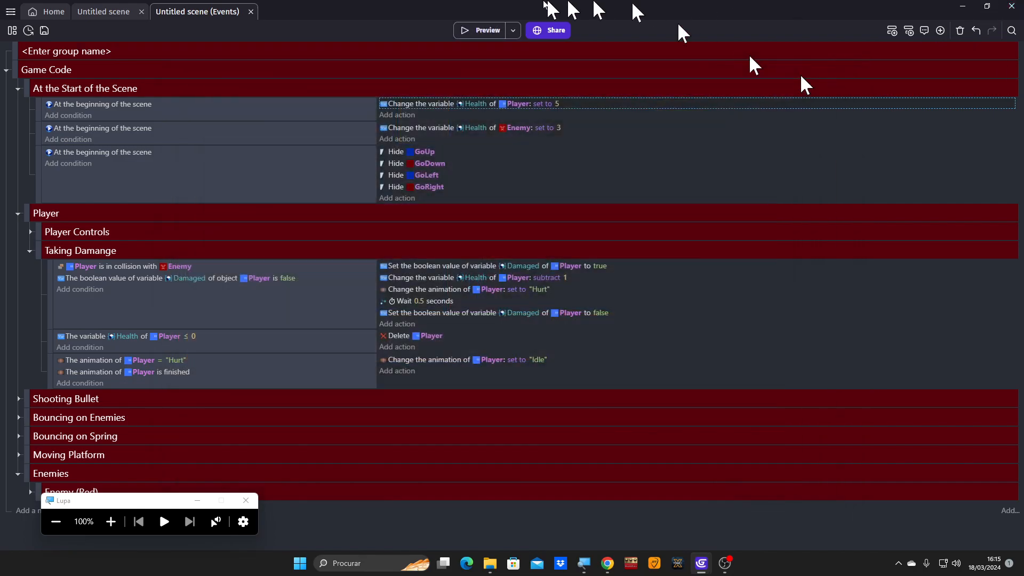
Preview the game again, run the player through the red enemy to retest the Hurt animation and player deletion, then close the preview
left_click(479, 31)
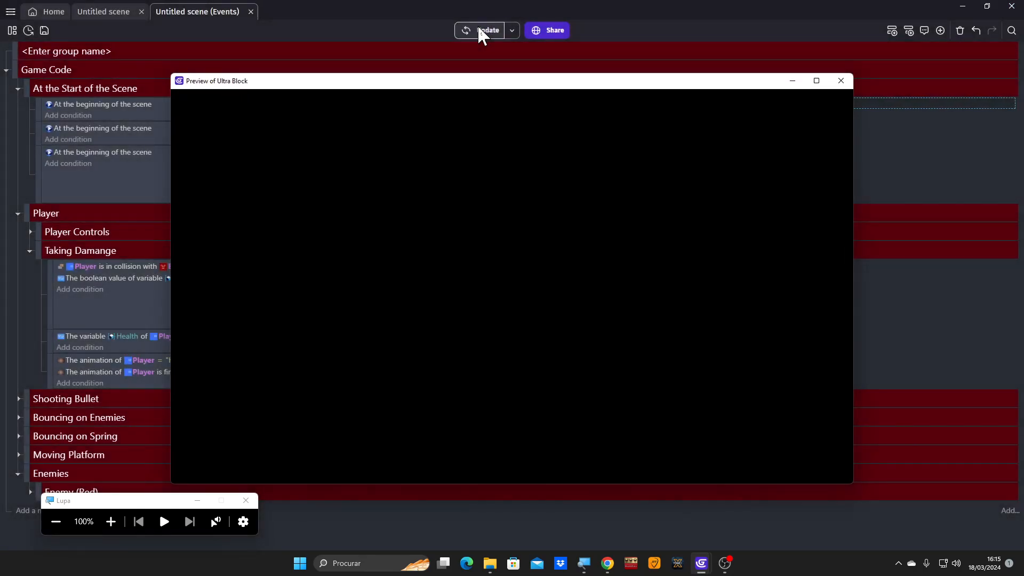
key("Left")
key("Right")
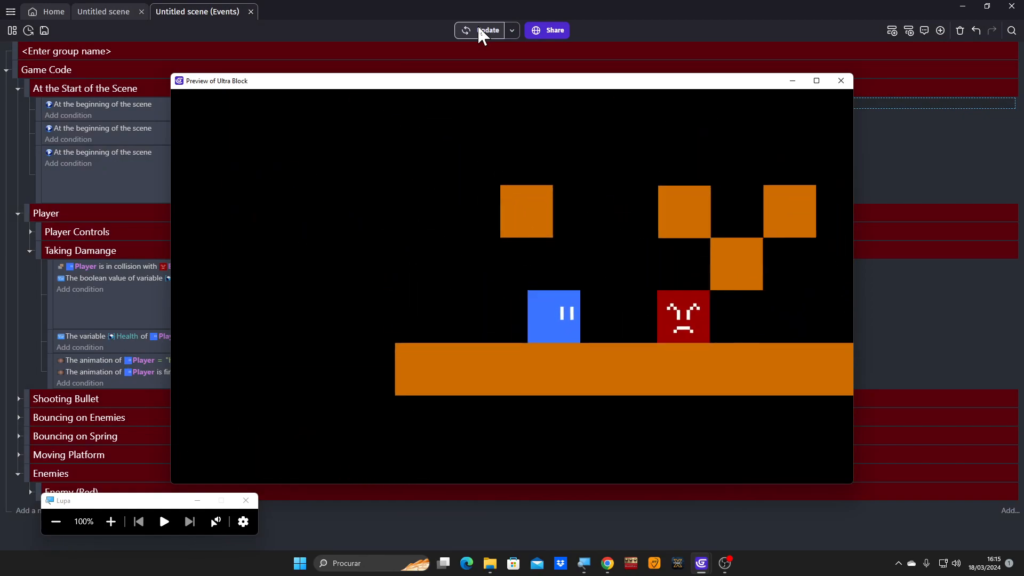
key("Right")
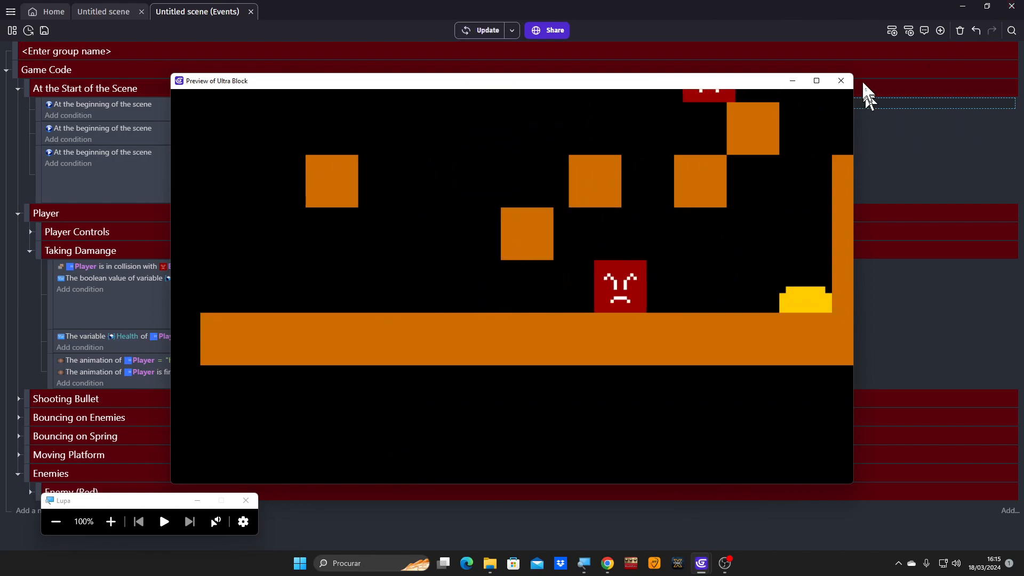
left_click(841, 81)
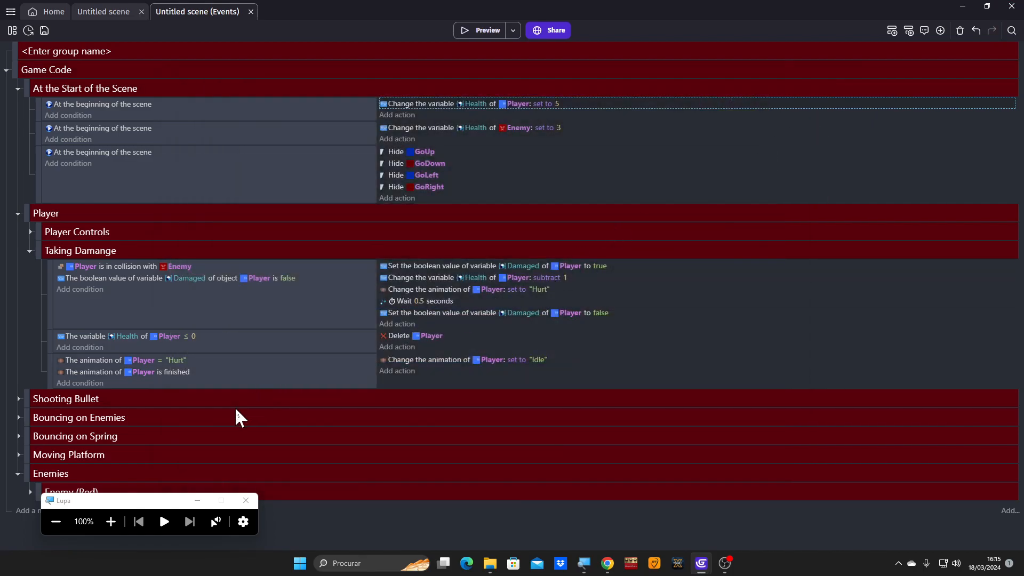
Review the actions of the Player and Enemy collision event and select its Wait action
left_click(110, 522)
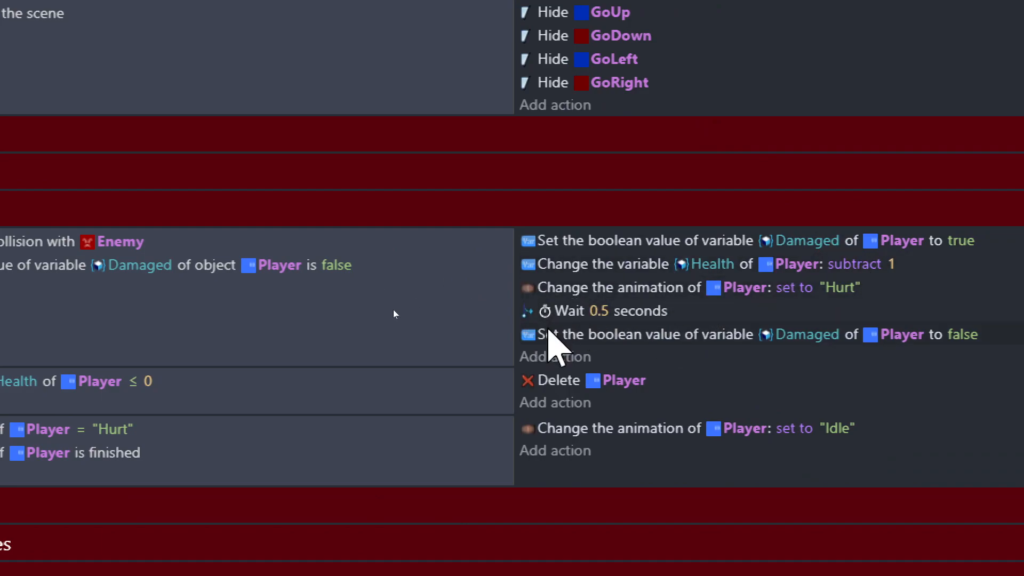
left_click(576, 309)
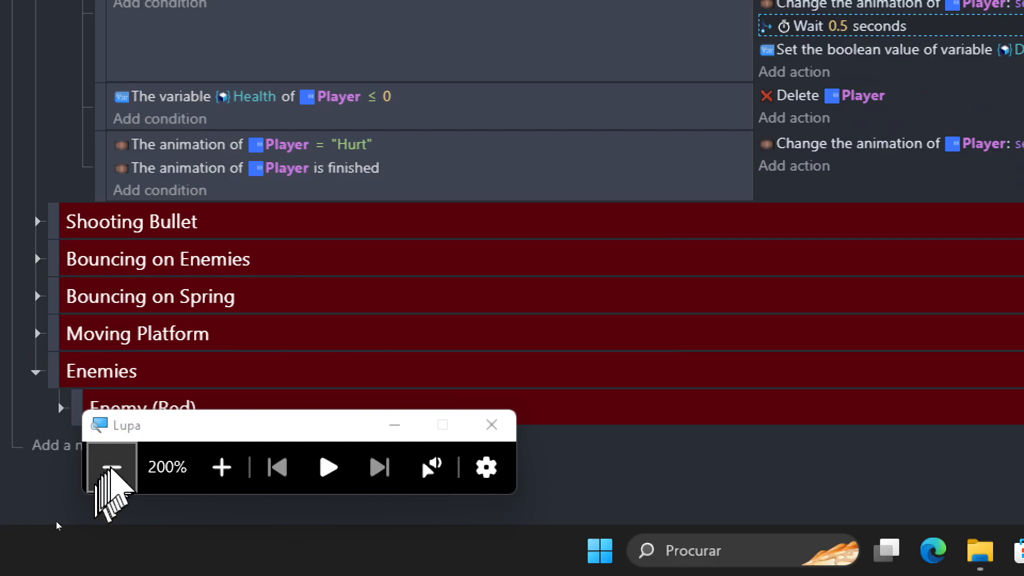
left_click(112, 468)
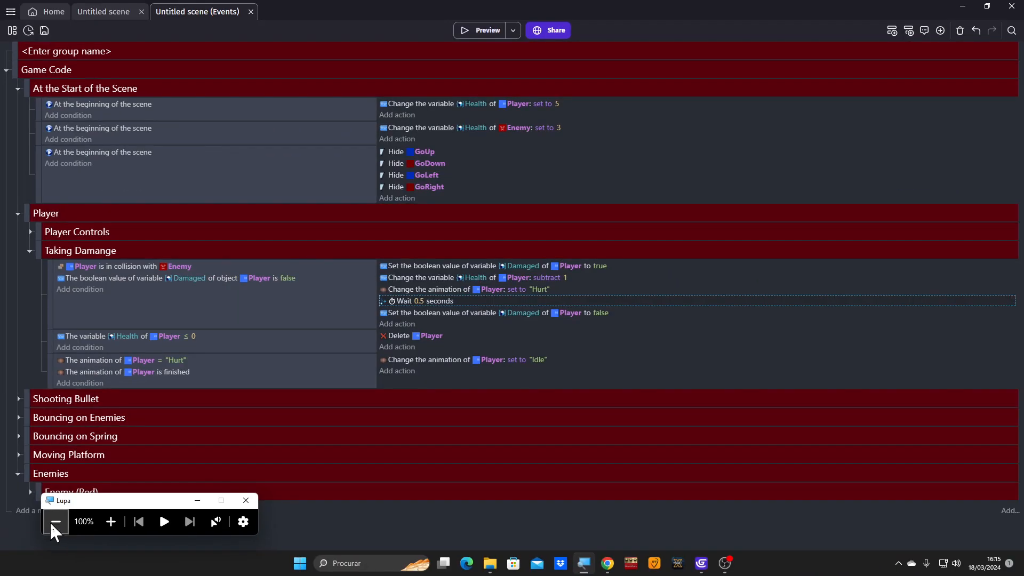
left_click(725, 565)
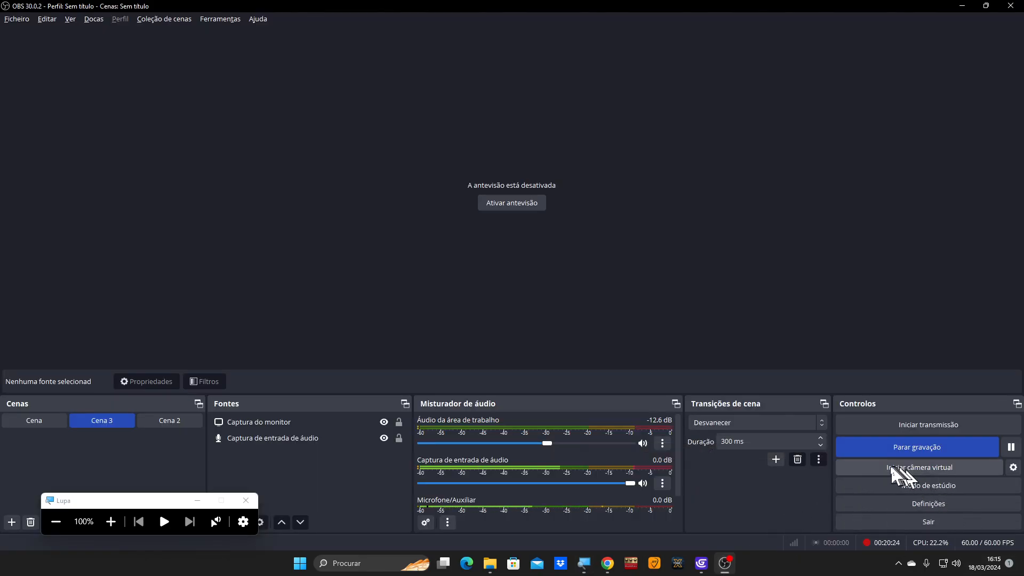